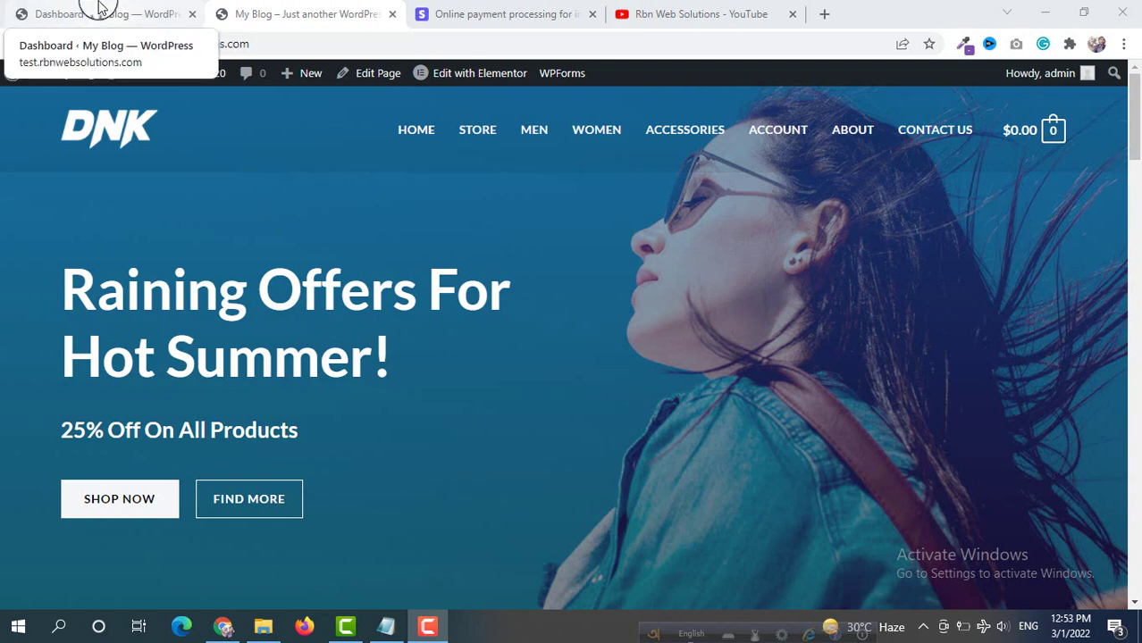
Switch to the WordPress admin dashboard and open the page for adding new plugins.
click(100, 8)
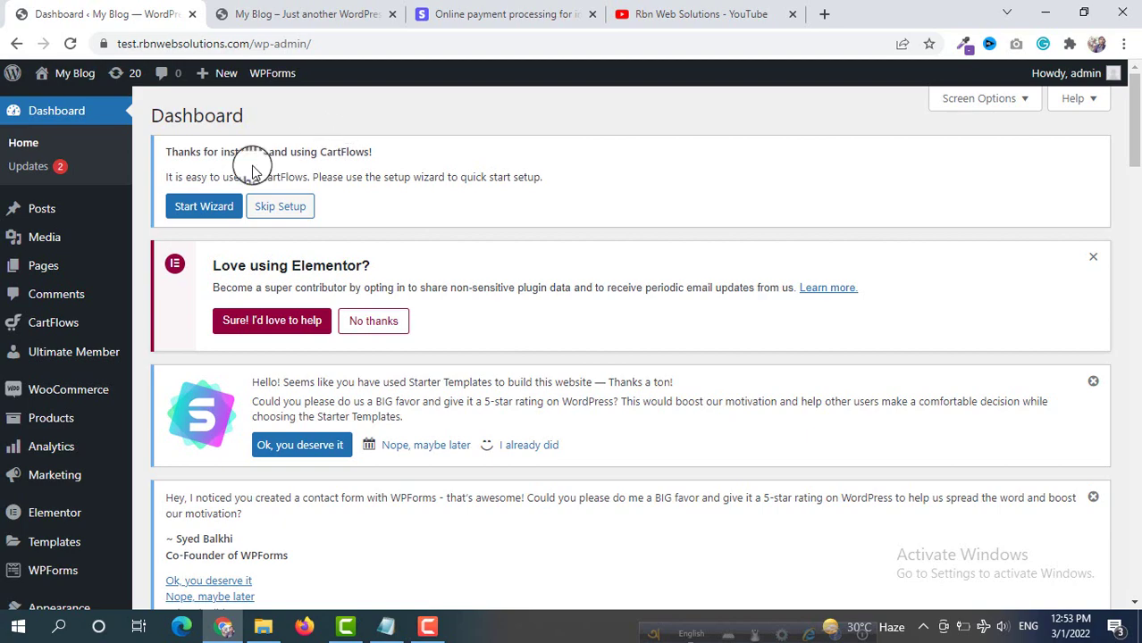
scroll(94, 231, down, 2)
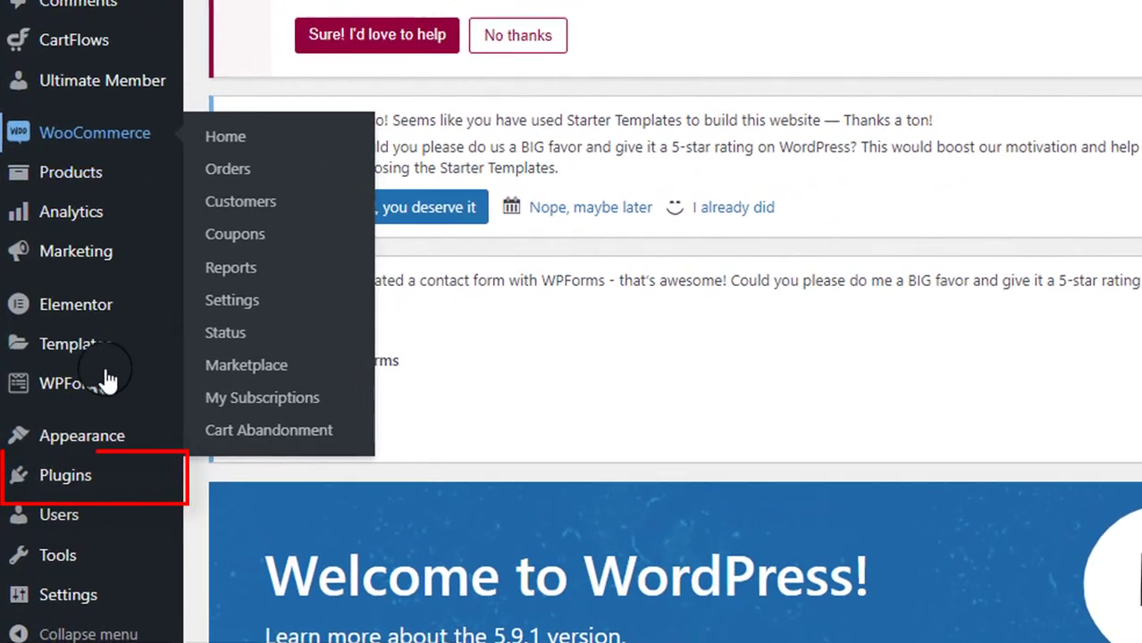
mouse_move(56, 527)
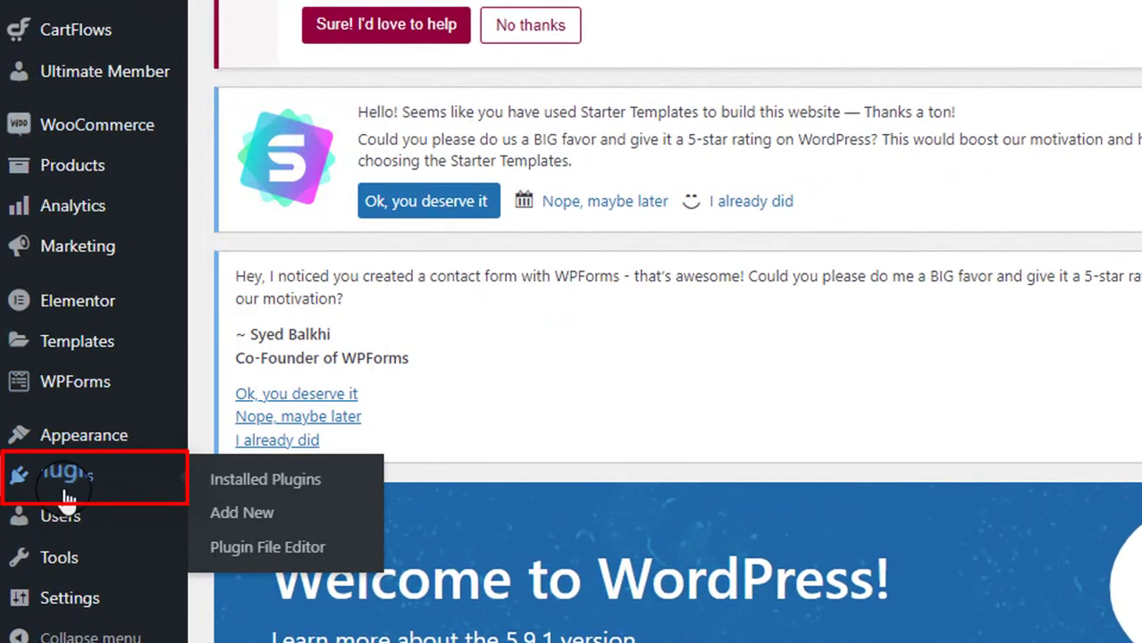
right_click(243, 512)
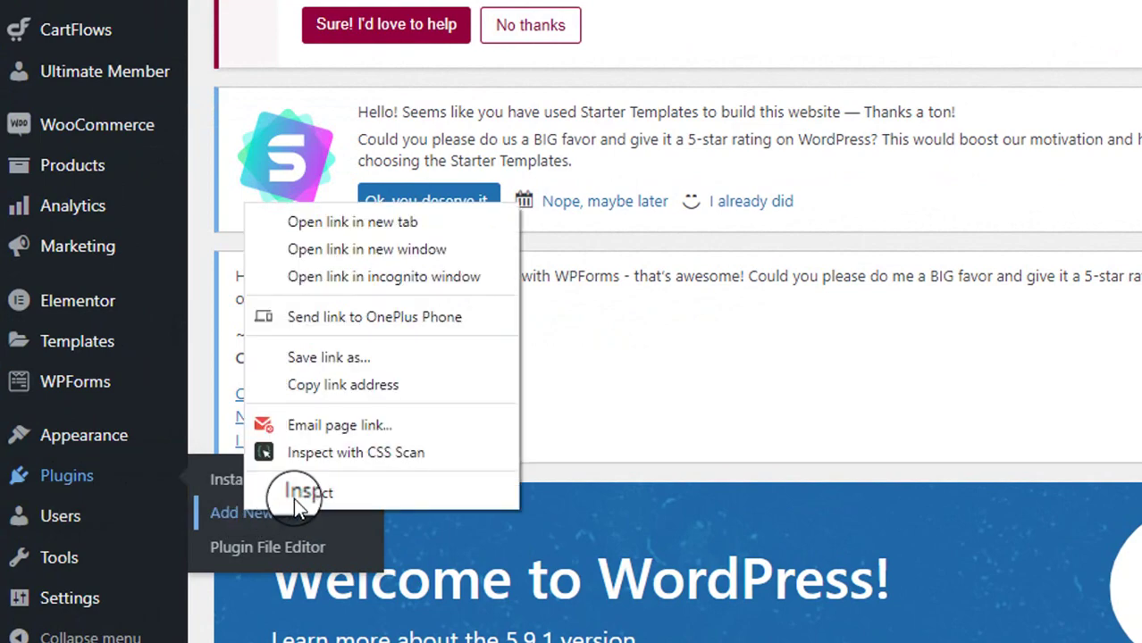
click(235, 512)
click(235, 512)
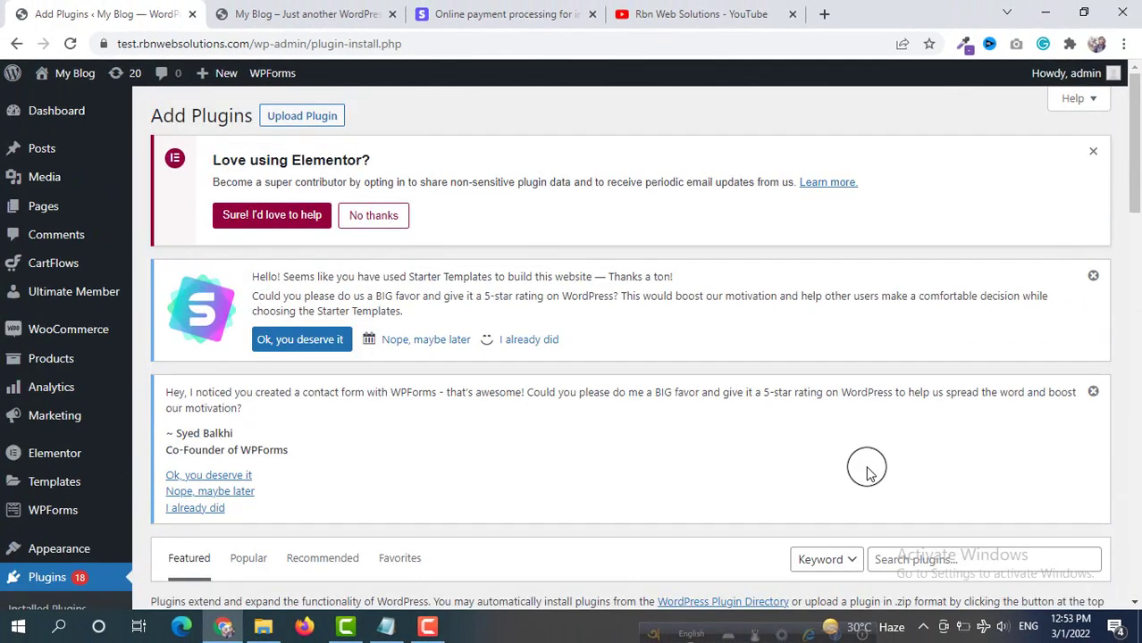
Search the plugin directory for "stripe", then install and activate the WooCommerce Stripe Payment Gateway plugin.
scroll(930, 455, down, 2)
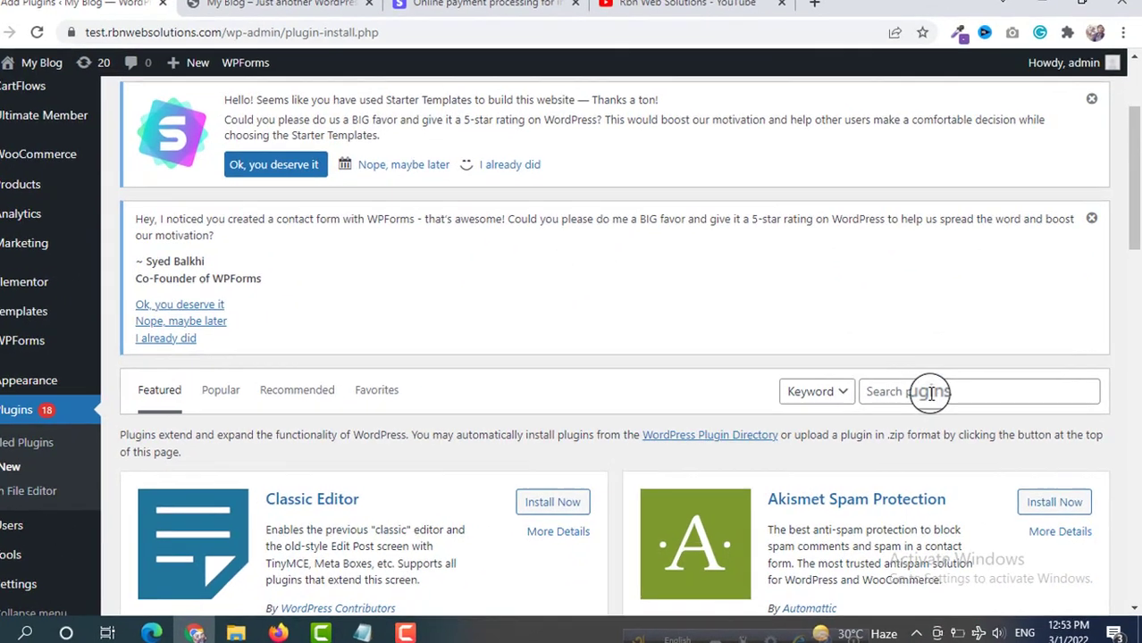
click(934, 392)
text(stripe)
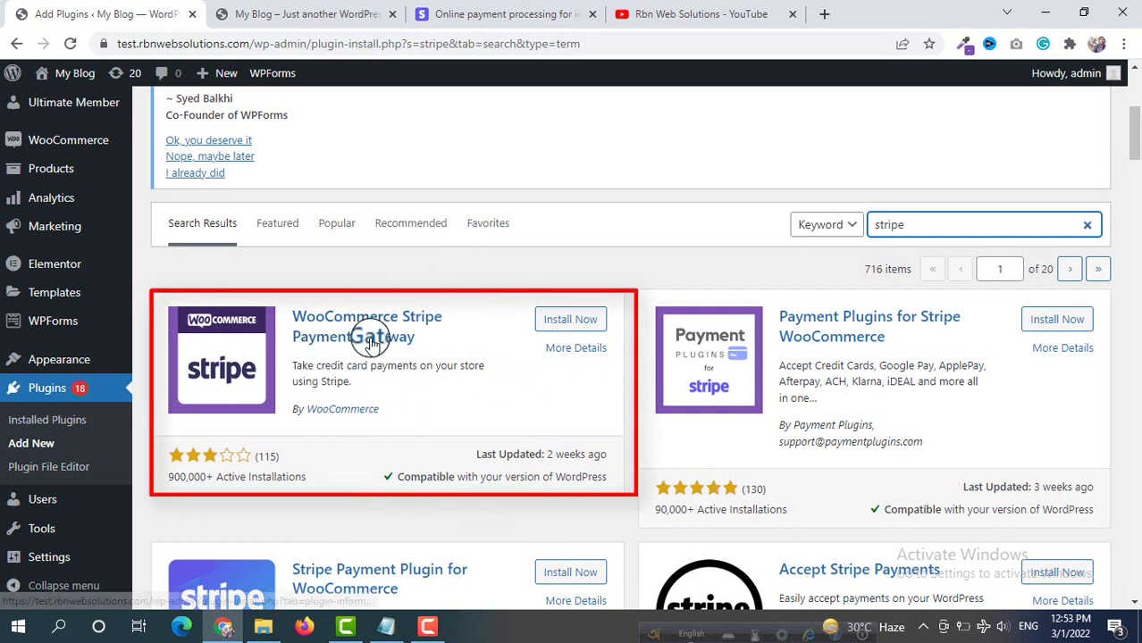
click(569, 325)
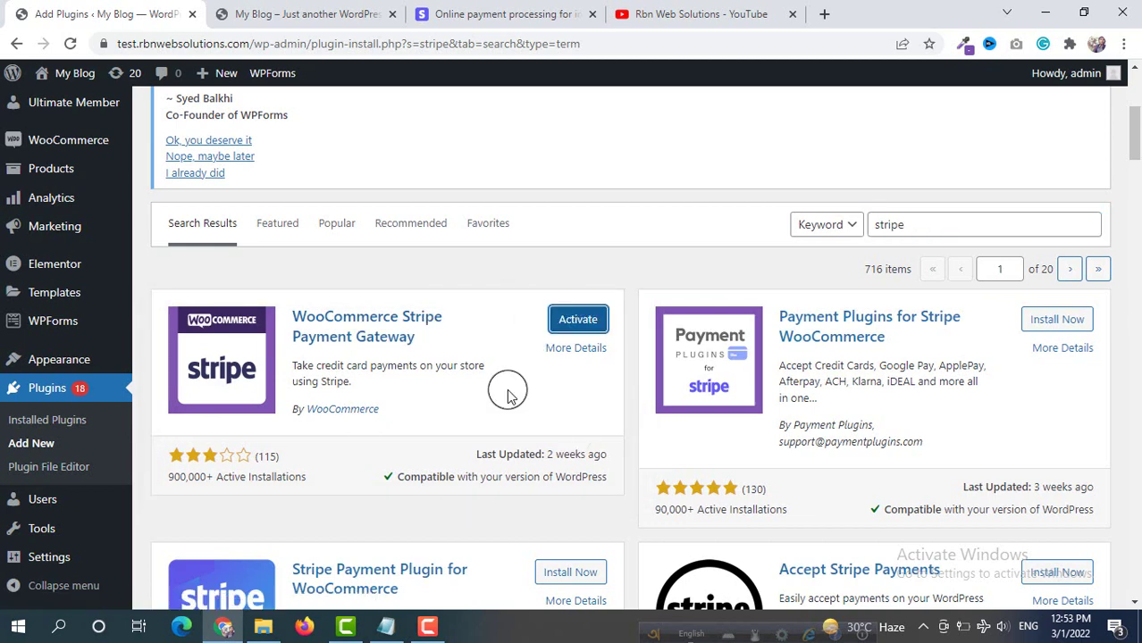
click(583, 322)
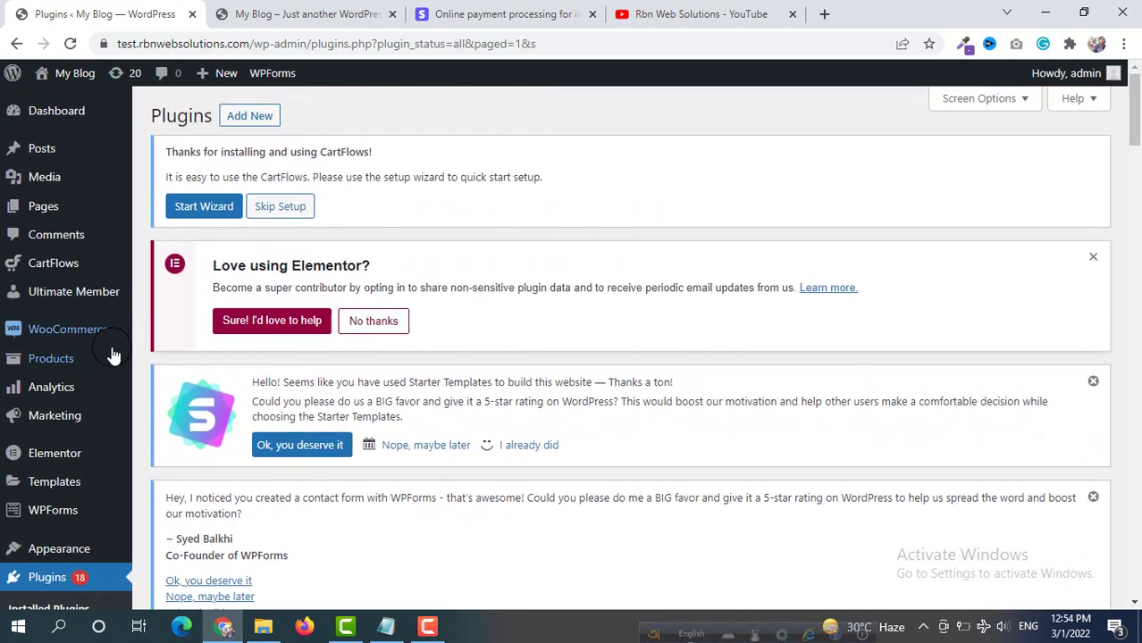
Open the WooCommerce payment settings and enable the Stripe credit card payment method.
mouse_move(89, 345)
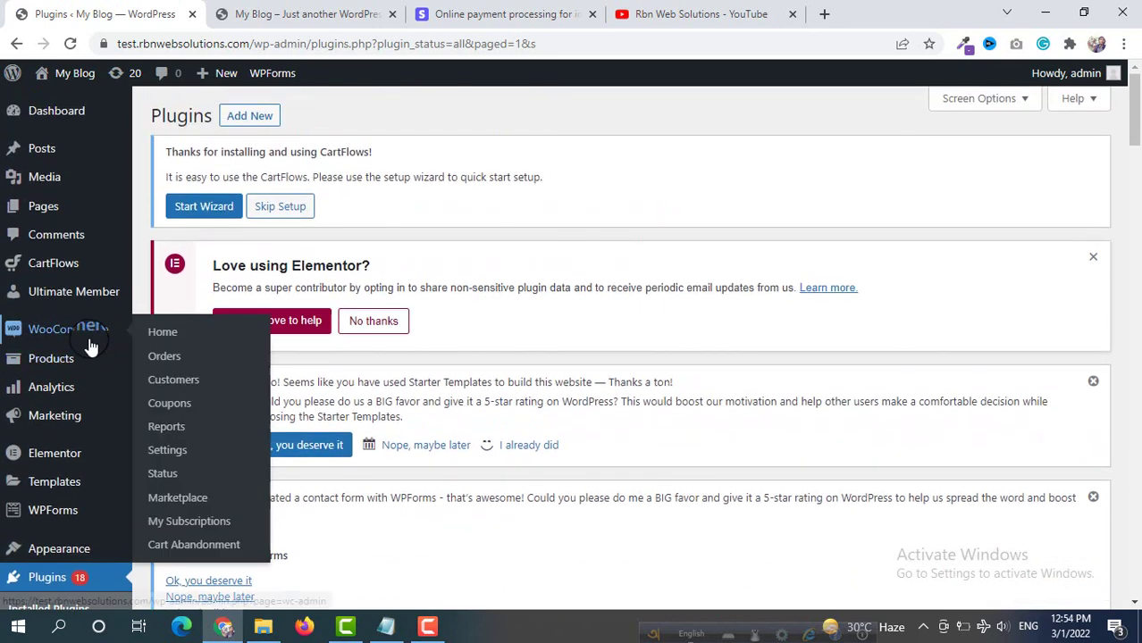
click(161, 452)
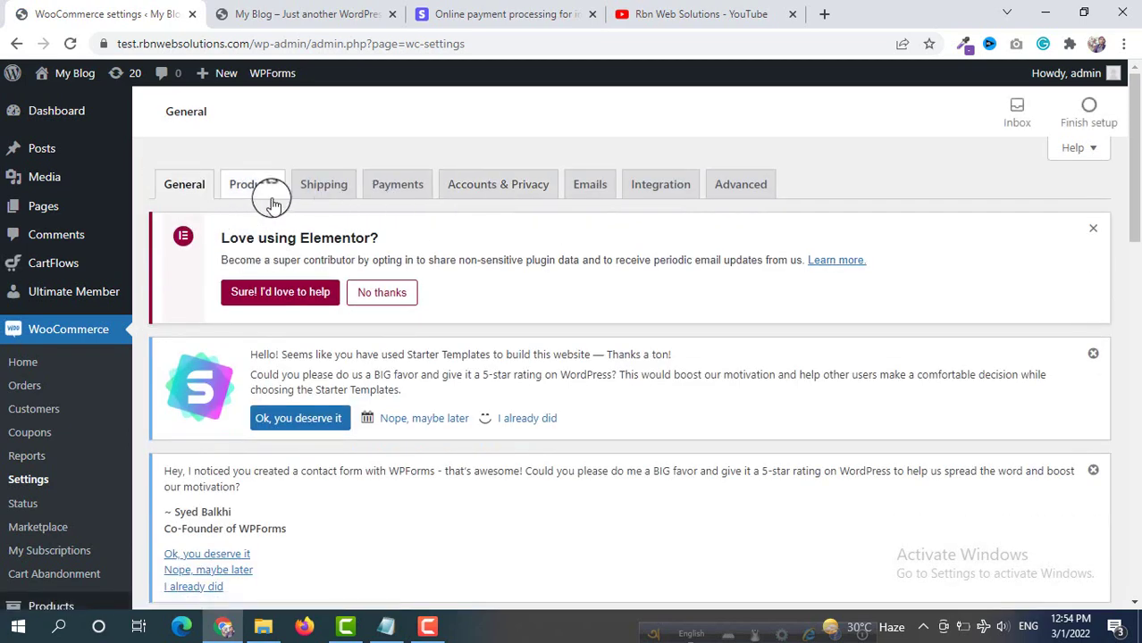
click(398, 194)
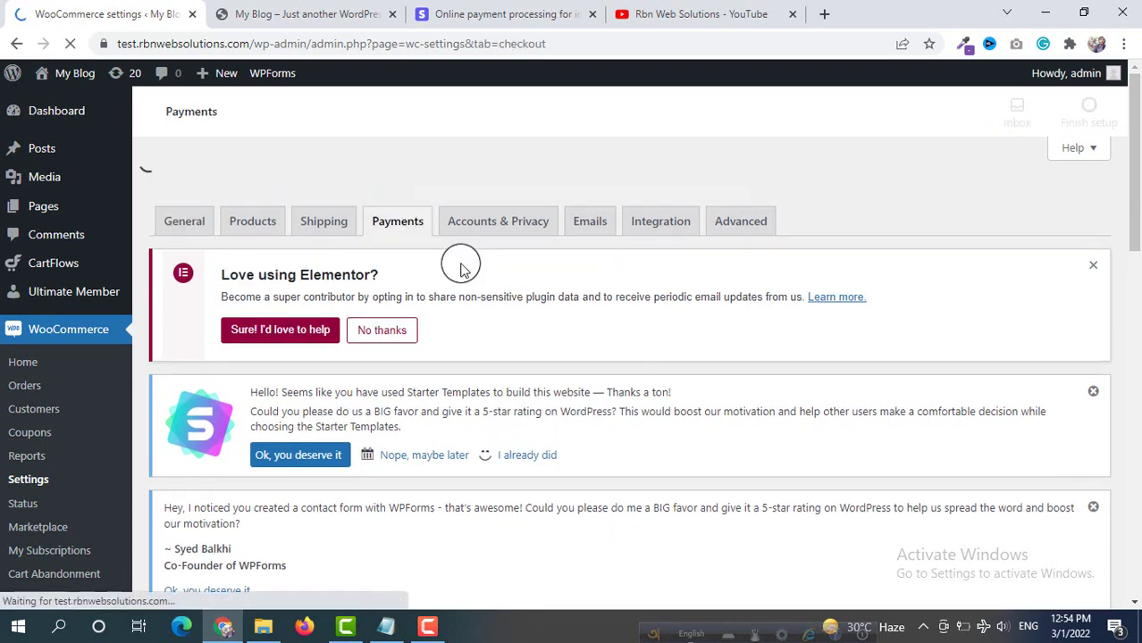
scroll(460, 263, down, 5)
scroll(461, 265, down, 2)
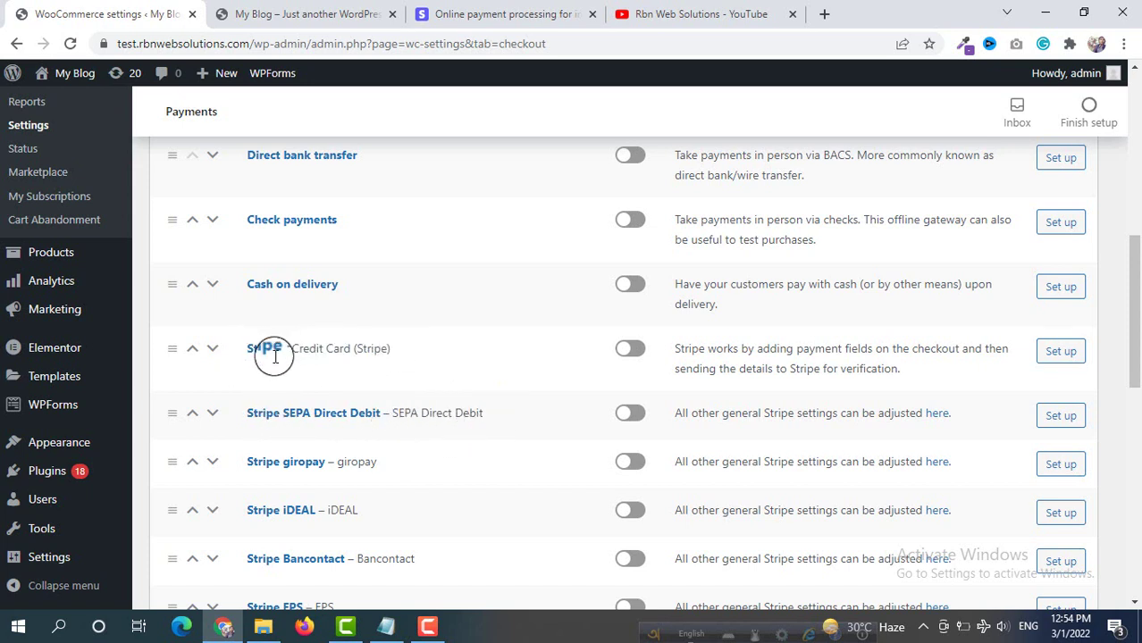
click(632, 351)
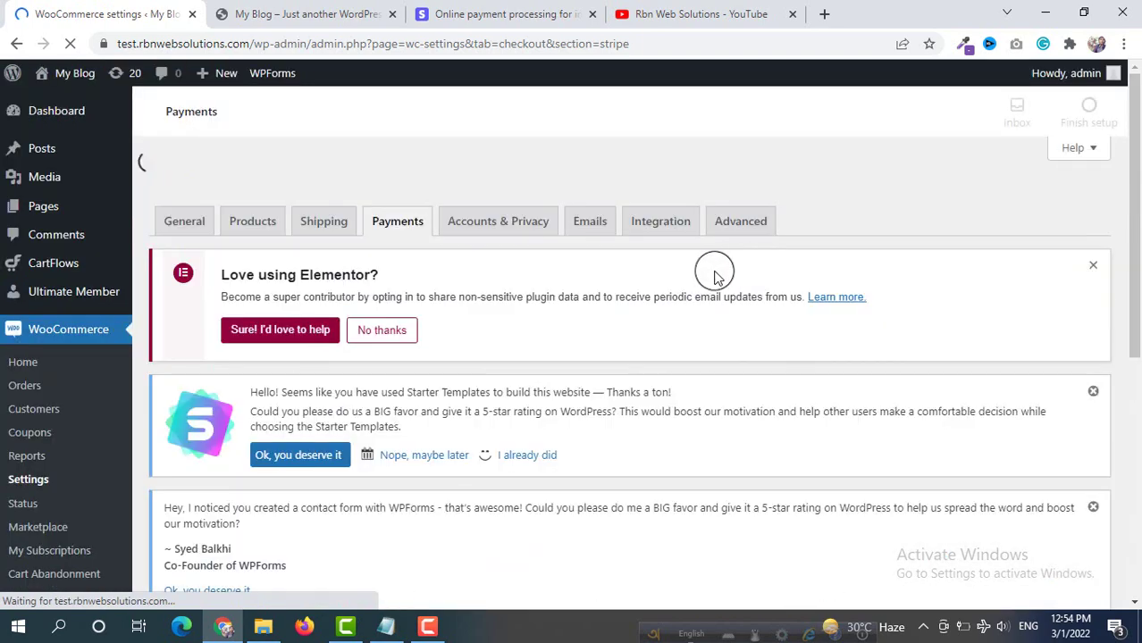
Choose to enter the Stripe account keys manually, review the live key and webhook fields, and switch the form to the test keys.
scroll(542, 273, down, 1)
scroll(545, 282, down, 1)
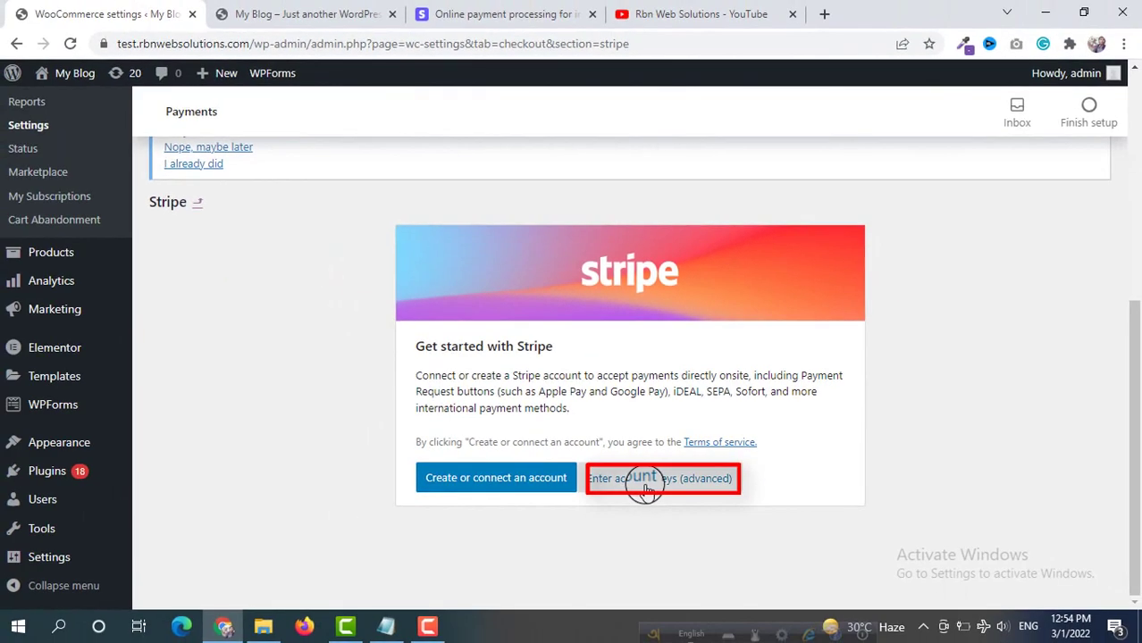
click(592, 516)
scroll(487, 319, down, 1)
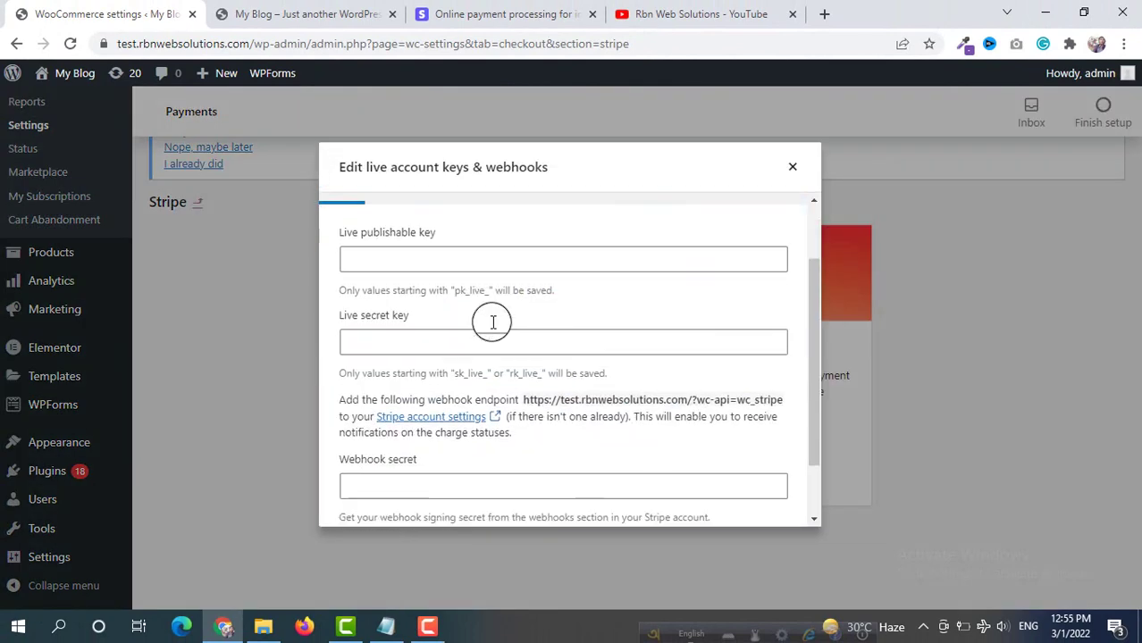
scroll(493, 324, up, 1)
scroll(494, 327, up, 1)
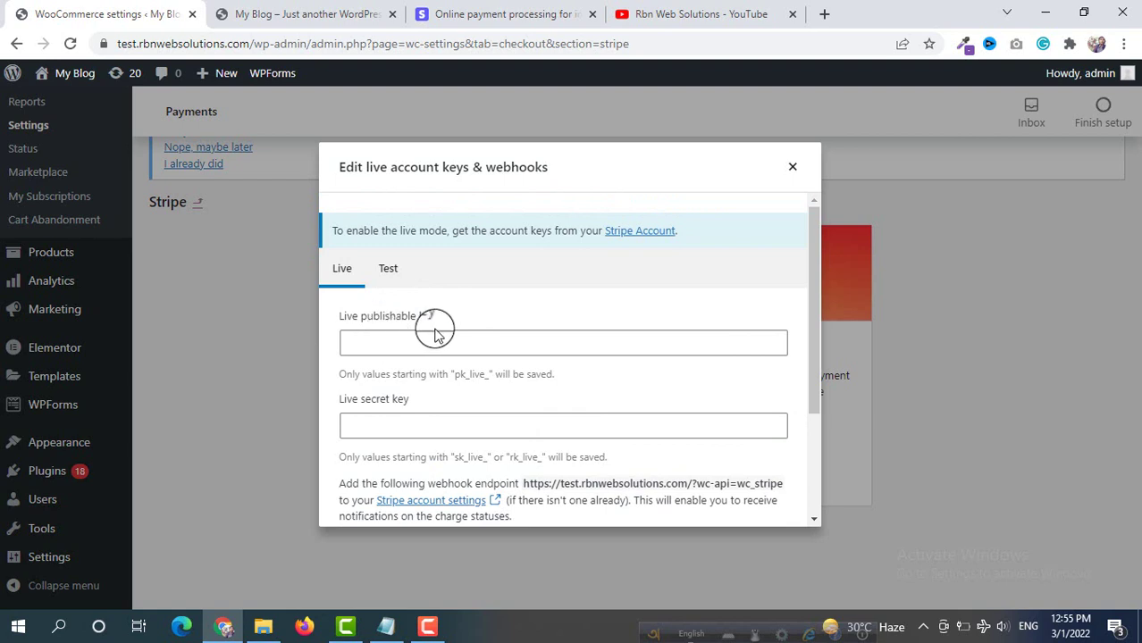
scroll(407, 389, down, 3)
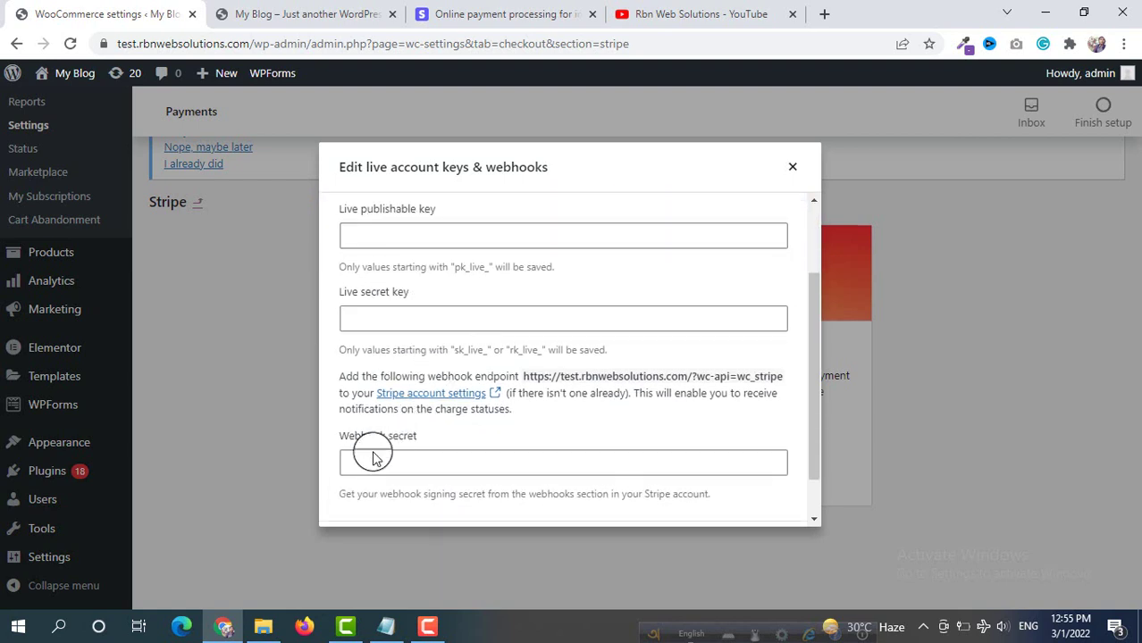
scroll(483, 356, up, 3)
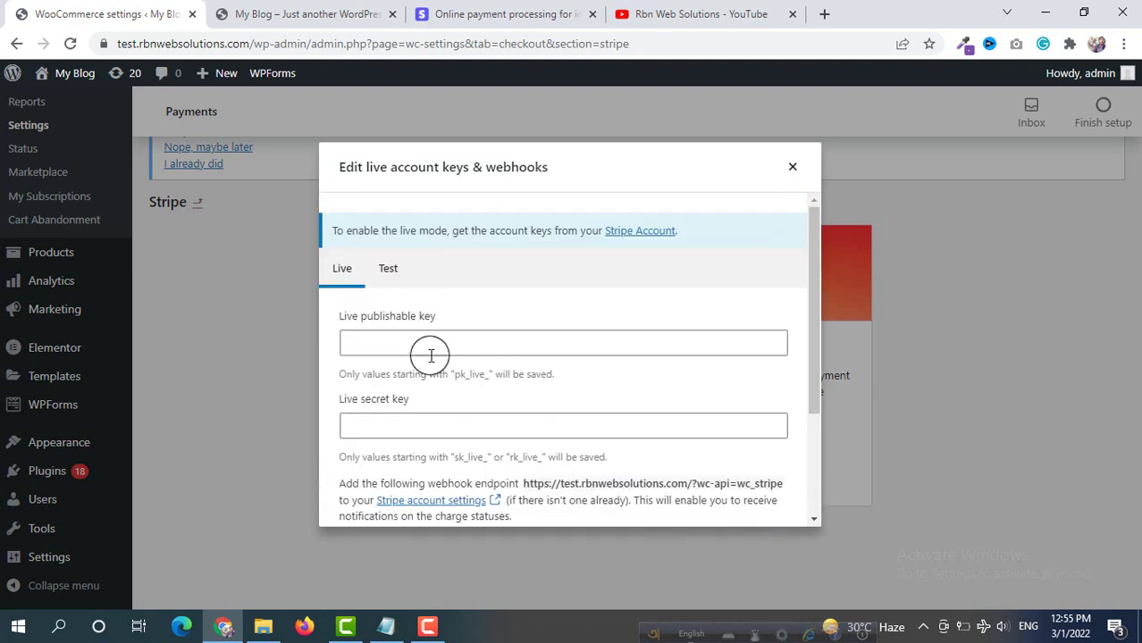
click(390, 277)
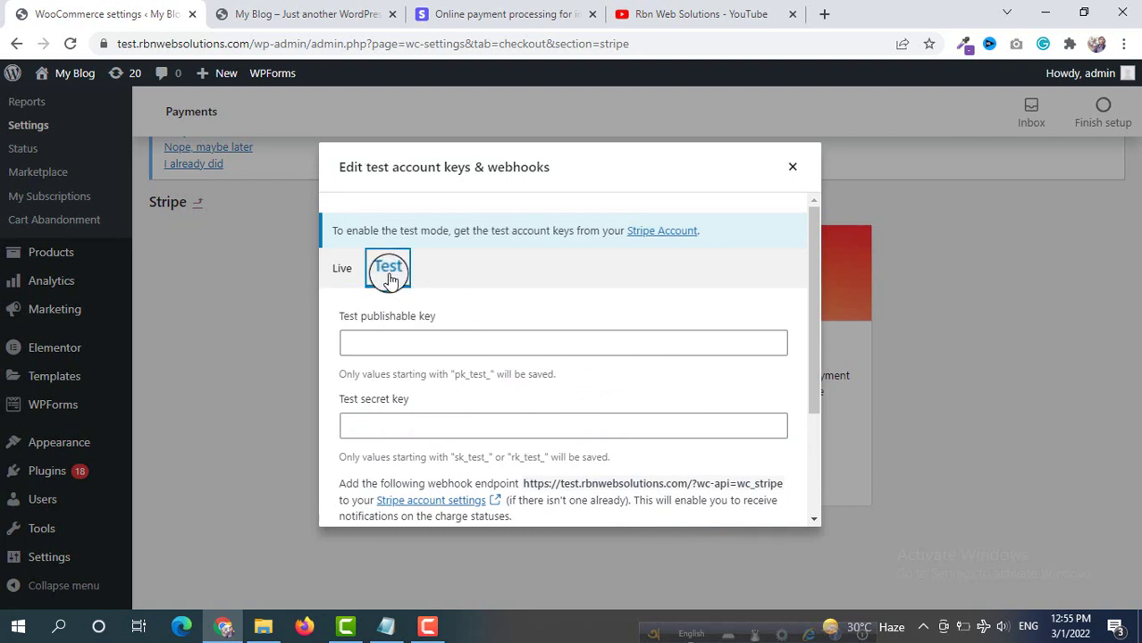
Switch to the Stripe website, open its dashboard and turn on test mode.
click(525, 9)
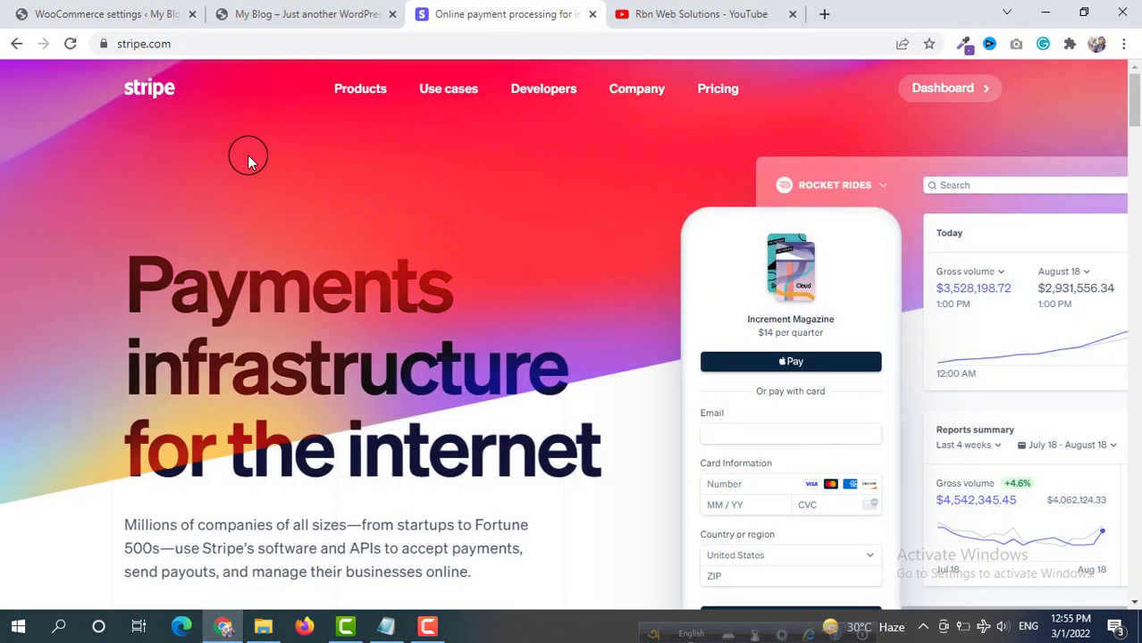
click(945, 90)
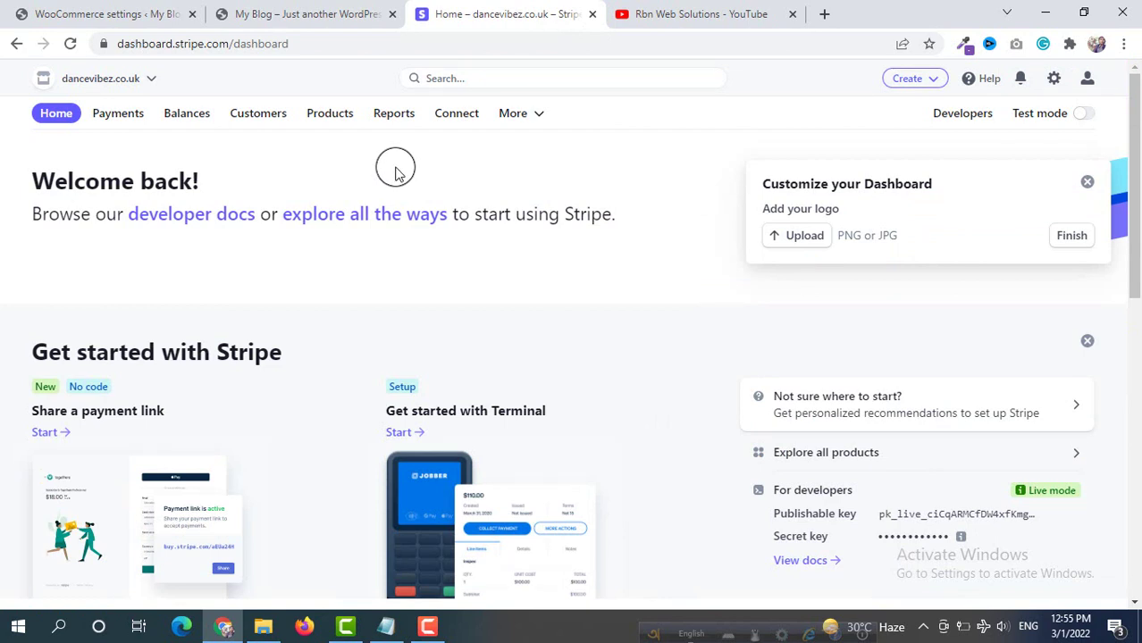
click(1079, 116)
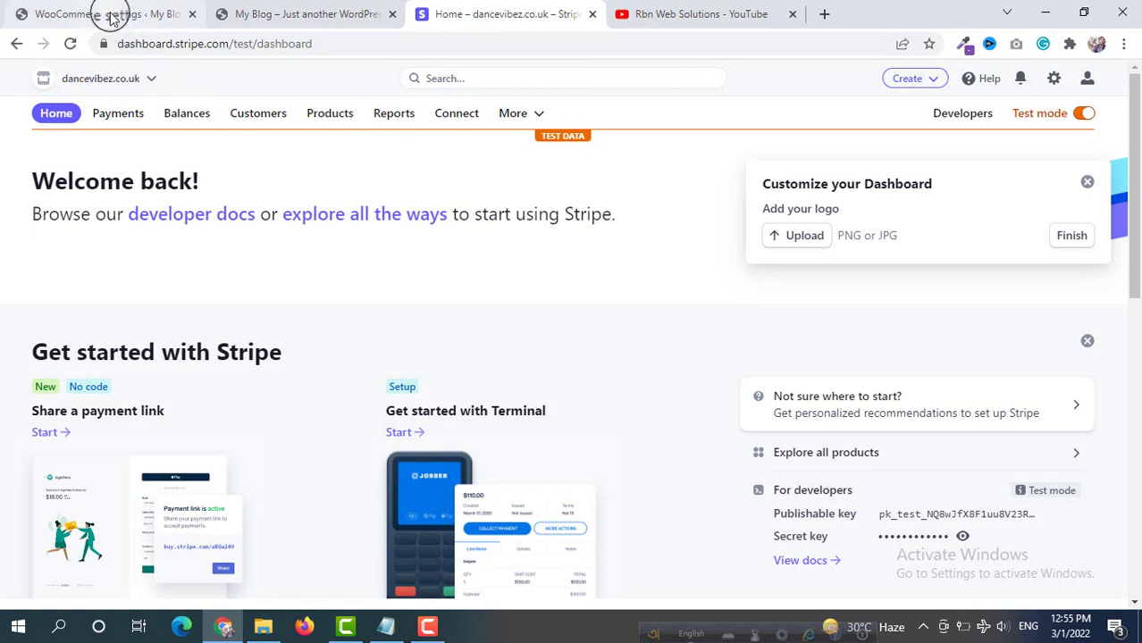
Copy the test publishable key from the Stripe dashboard and paste it into the test publishable key field in WooCommerce.
drag(112, 16, 299, 16)
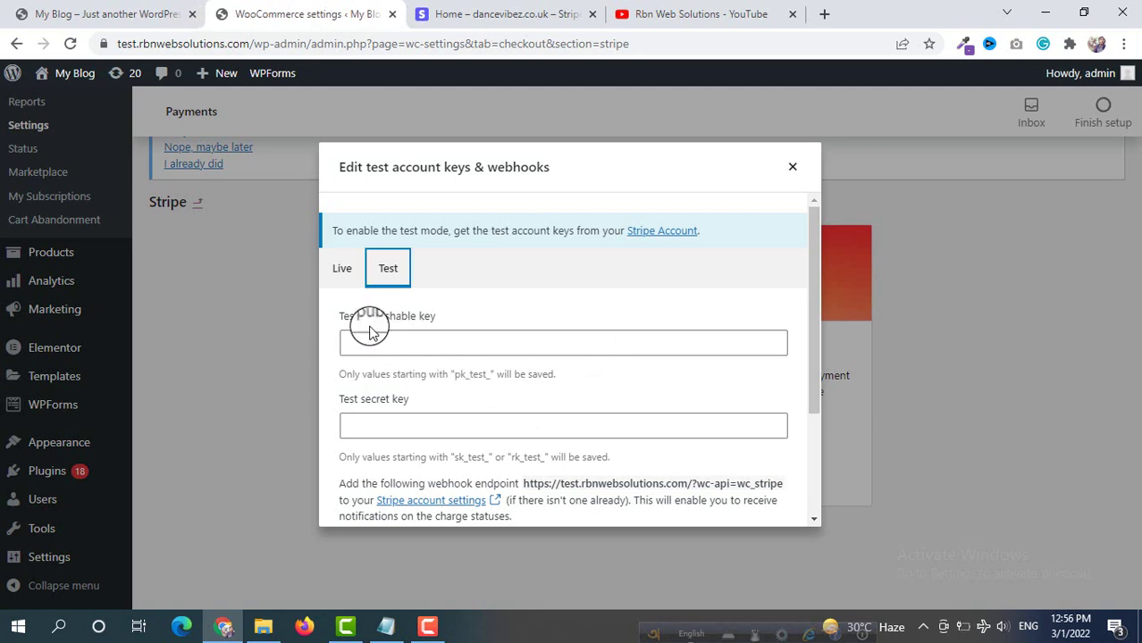
click(478, 16)
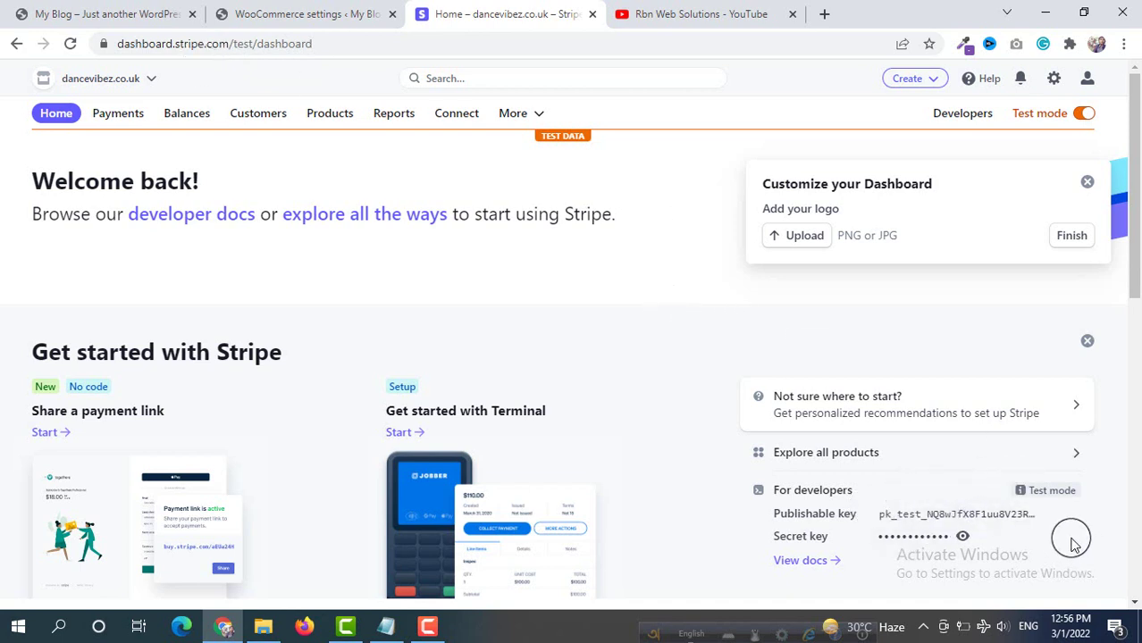
click(965, 518)
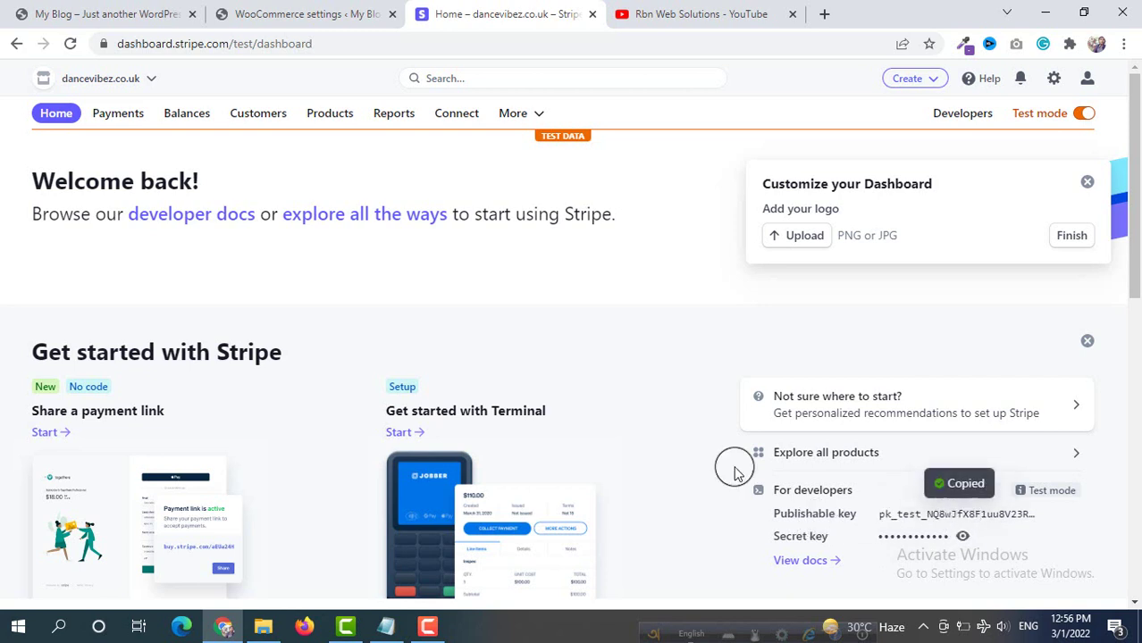
click(313, 8)
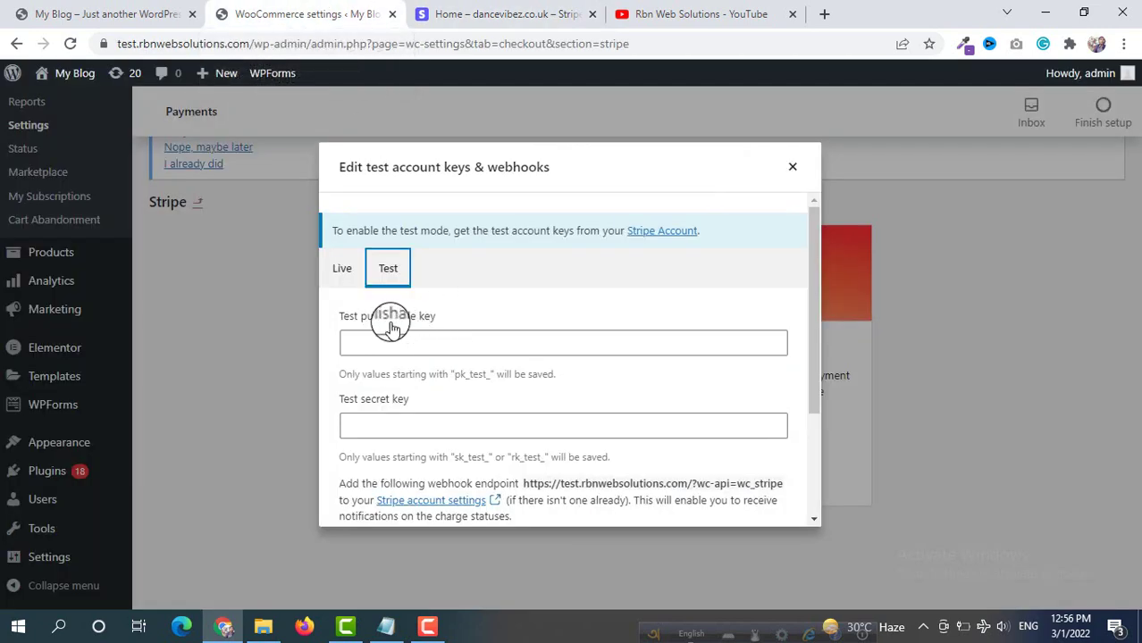
click(374, 342)
right_click(375, 342)
click(433, 161)
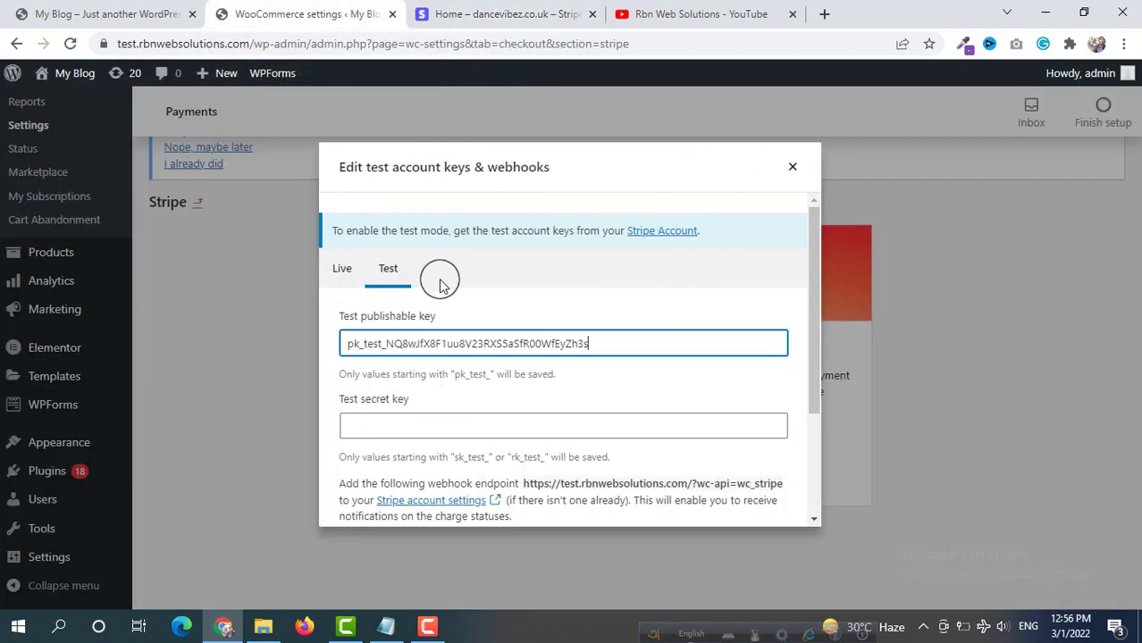
Reveal and copy the test secret key in the Stripe dashboard, and return to the WooCommerce test keys form.
click(535, 13)
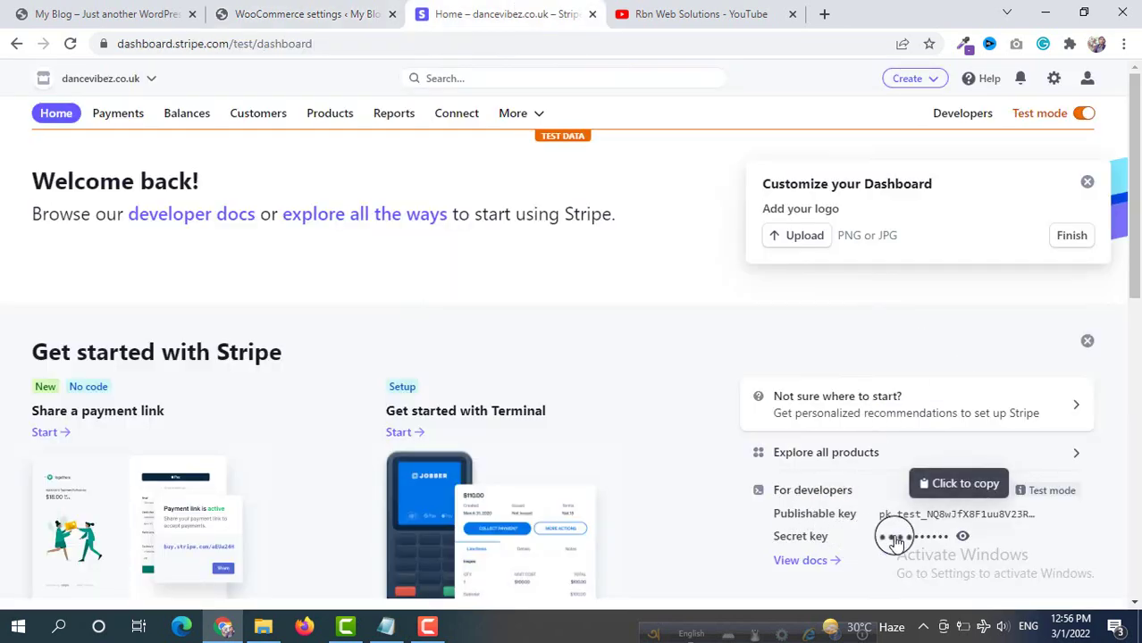
click(963, 537)
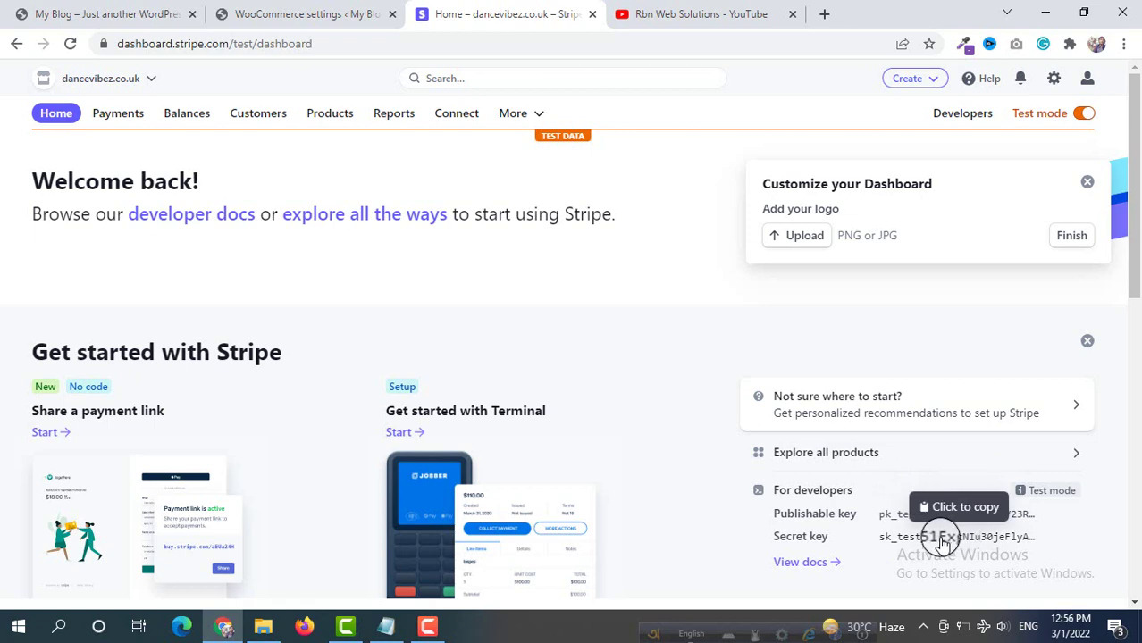
click(943, 539)
click(295, 14)
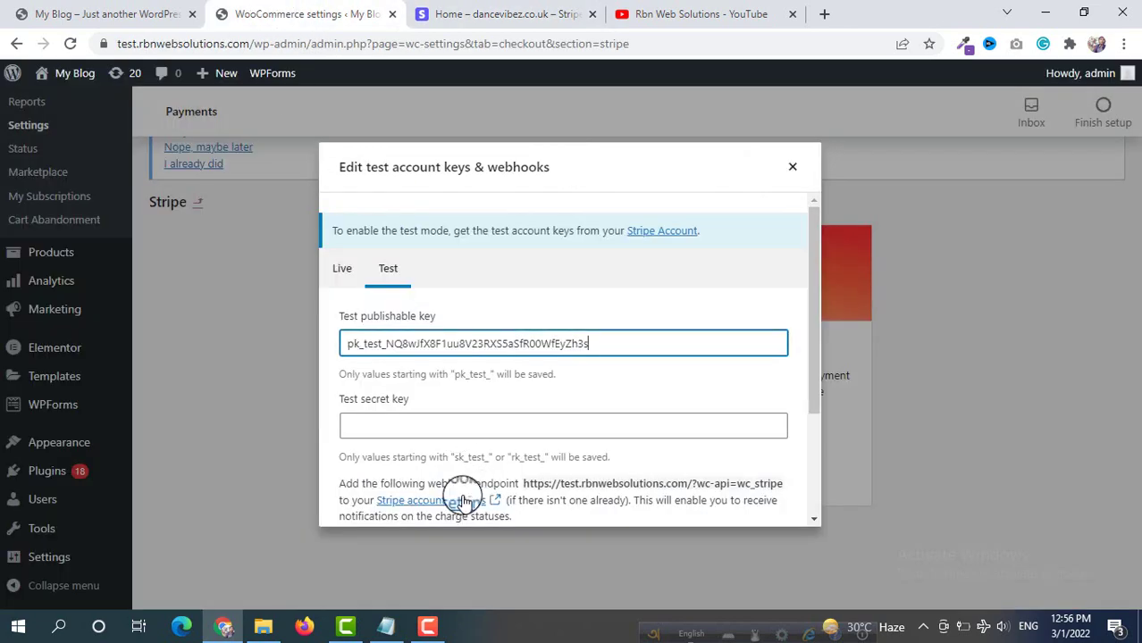
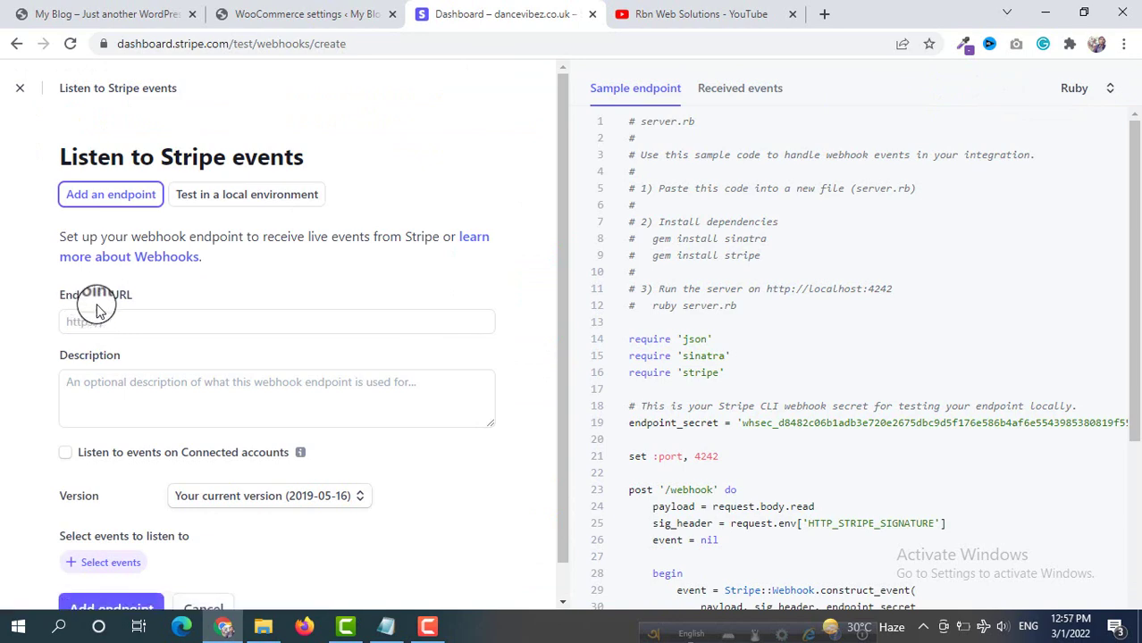
Copy the webhook endpoint URL from the WooCommerce test keys form and return to Stripe's new webhook endpoint page.
click(272, 7)
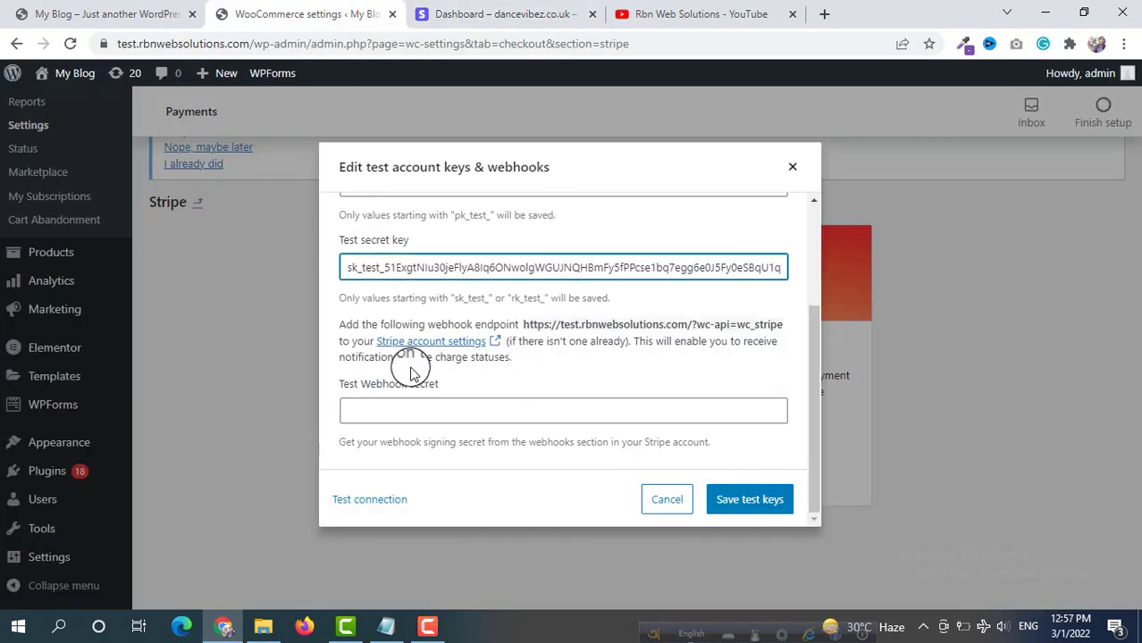
drag(523, 327, 776, 324)
right_click(770, 327)
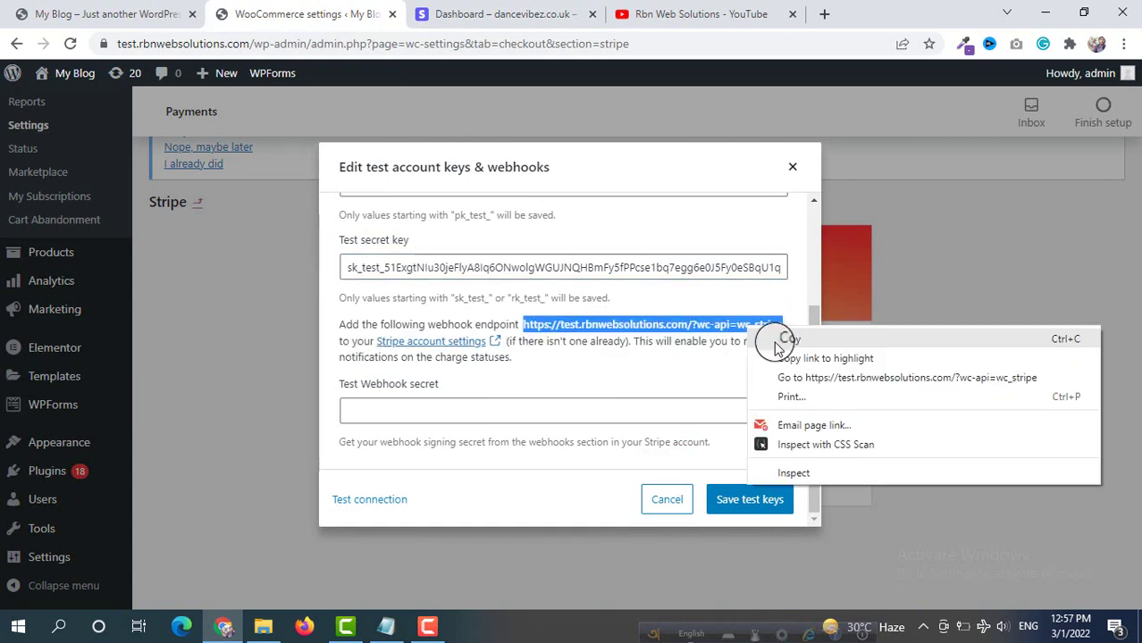
click(840, 335)
click(500, 13)
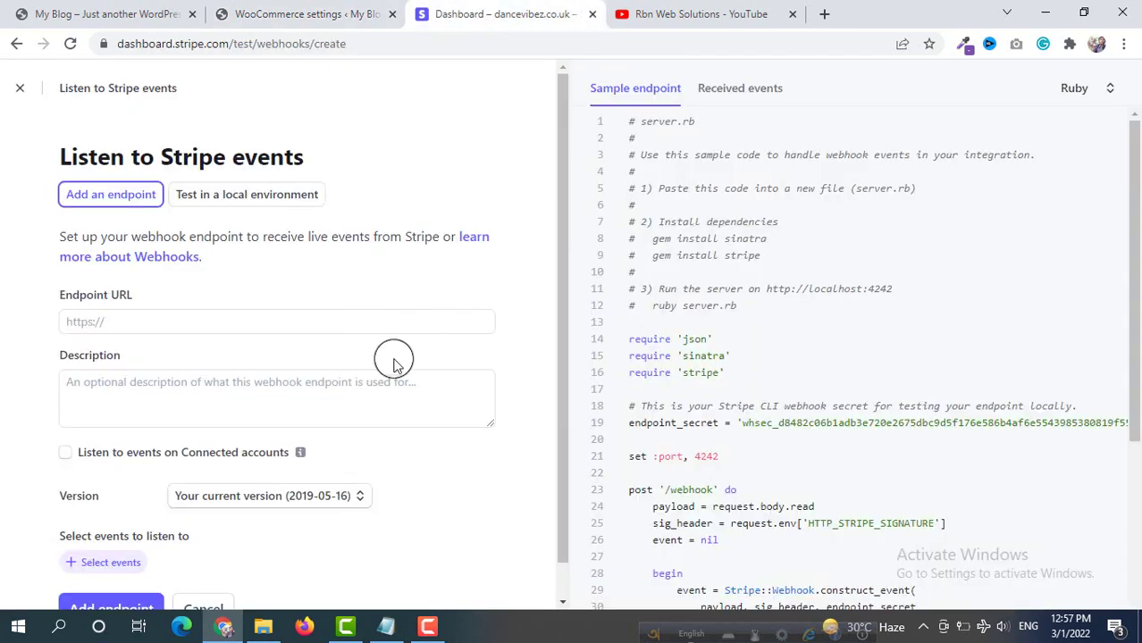
Paste the copied webhook address as the endpoint URL and enter the description "We are using to accept payments.".
right_click(112, 319)
click(206, 143)
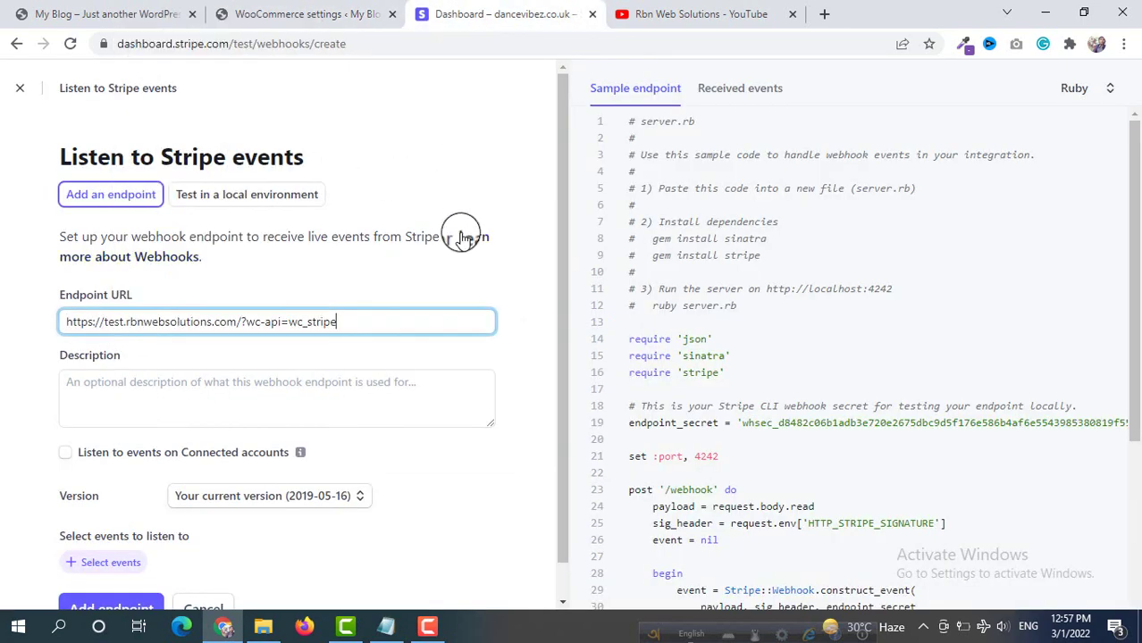
click(129, 393)
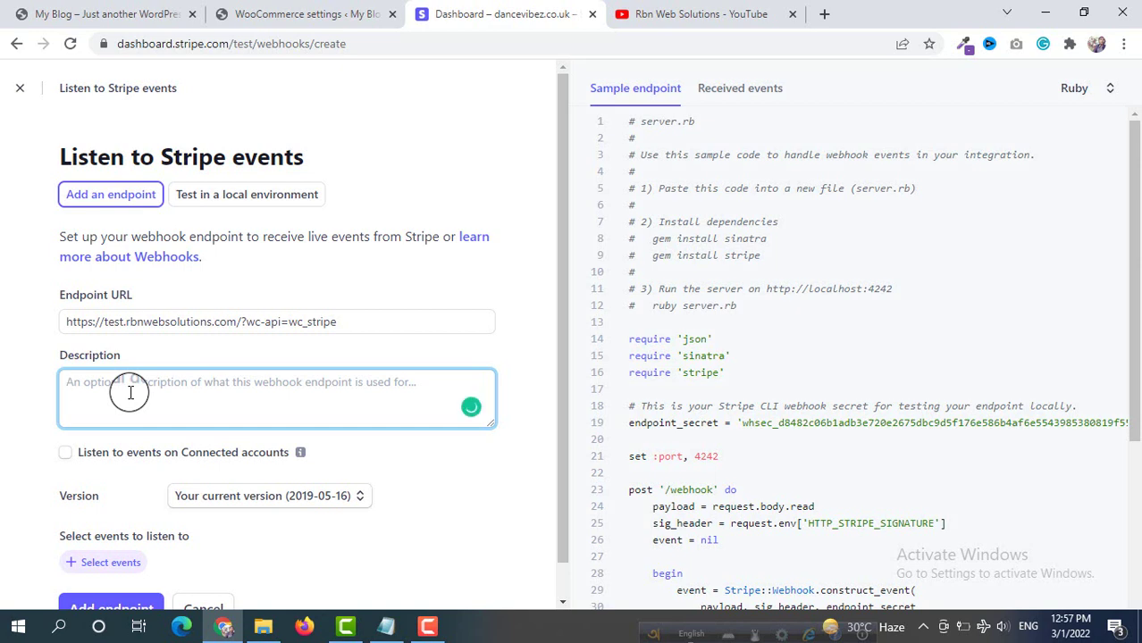
text(We are using to accept payments.)
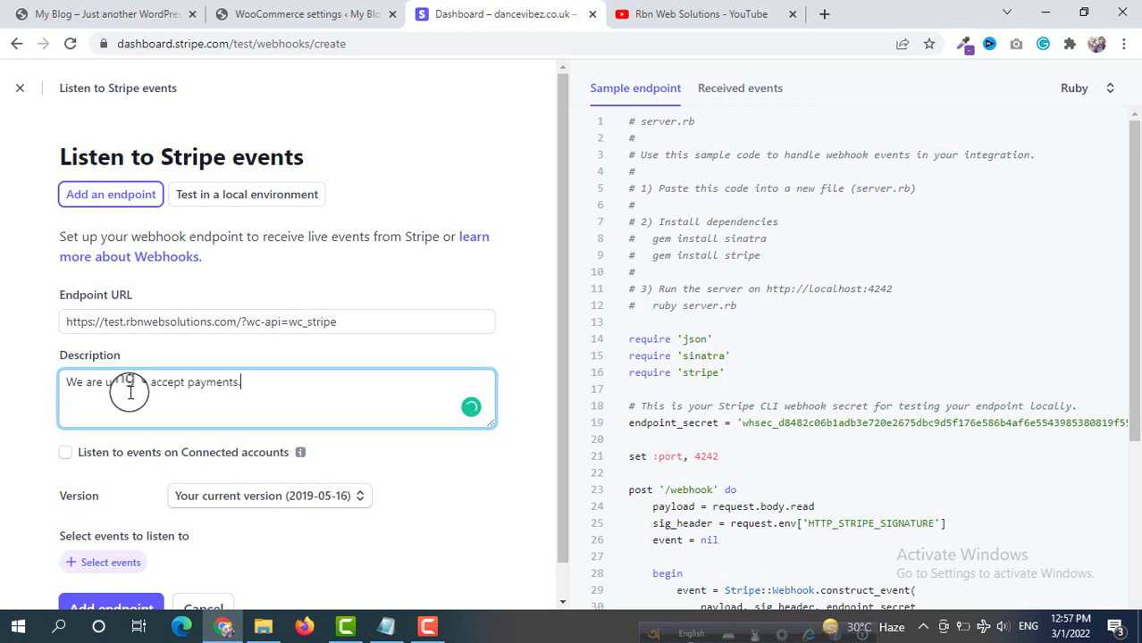
Choose charge.captured from the Charge events as the event the endpoint listens to.
scroll(269, 429, down, 1)
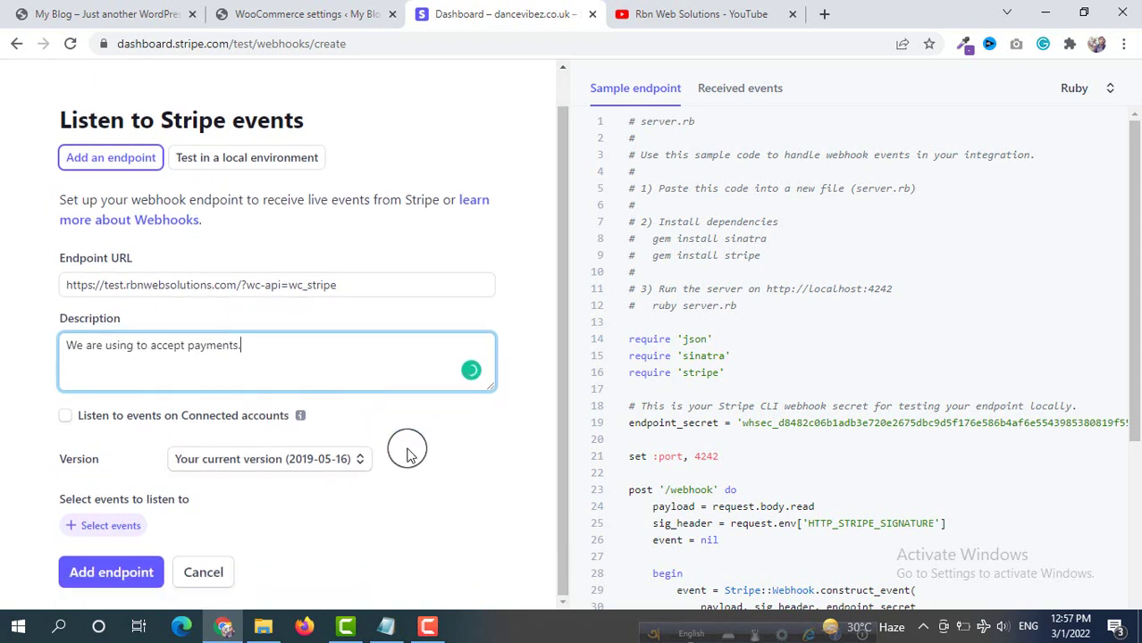
click(112, 527)
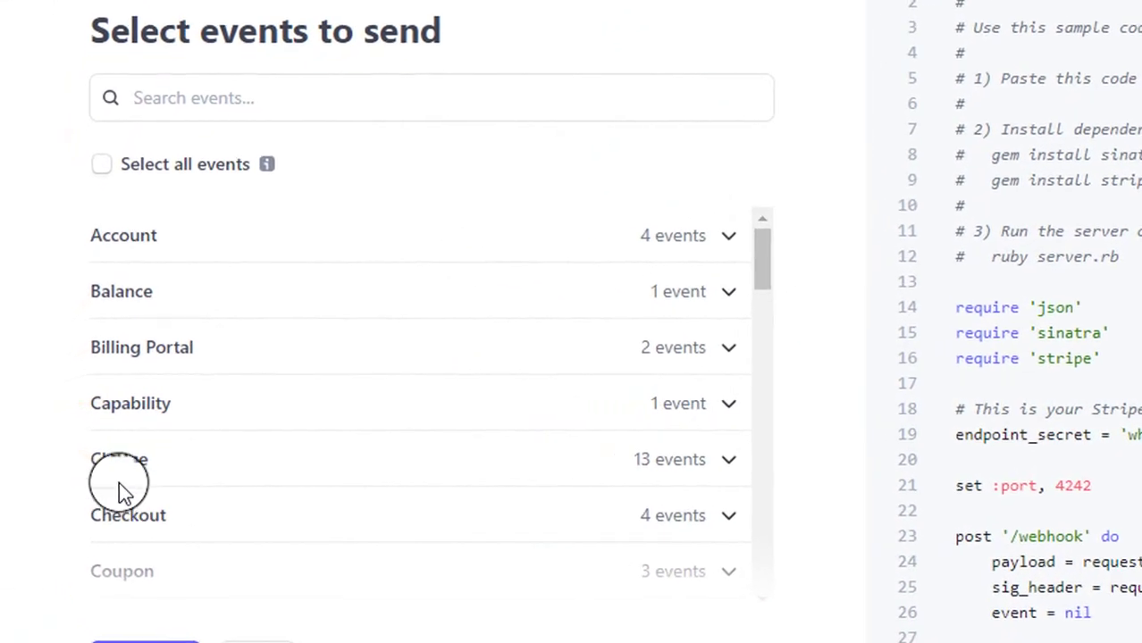
click(733, 464)
scroll(682, 439, down, 1)
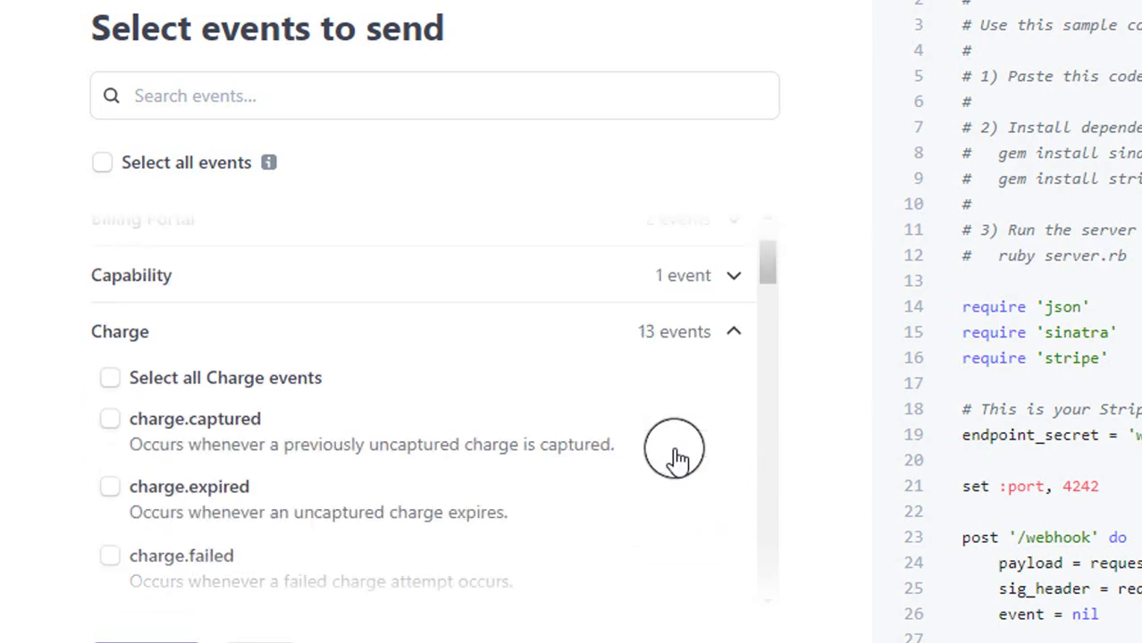
click(108, 420)
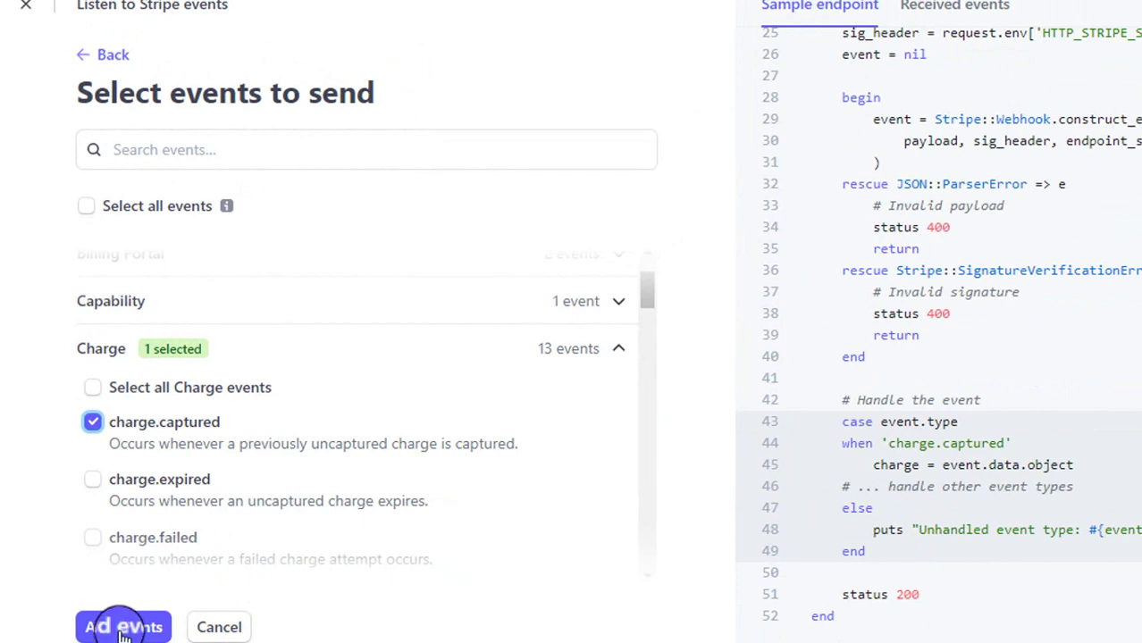
click(123, 629)
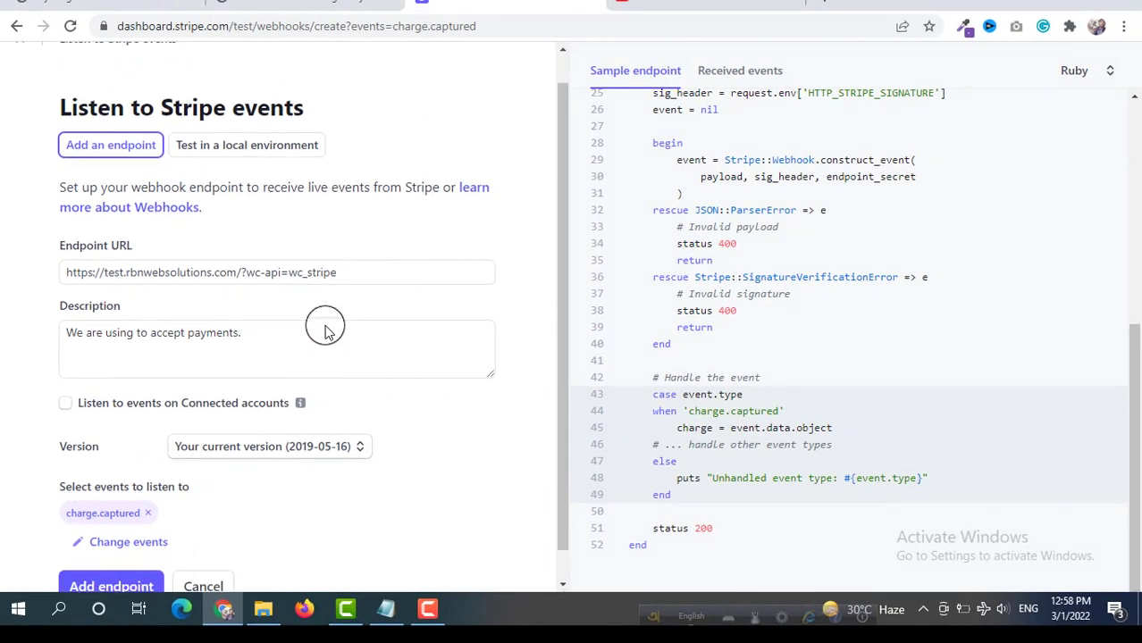
Add the configured webhook endpoint to the Stripe account.
scroll(324, 330, down, 1)
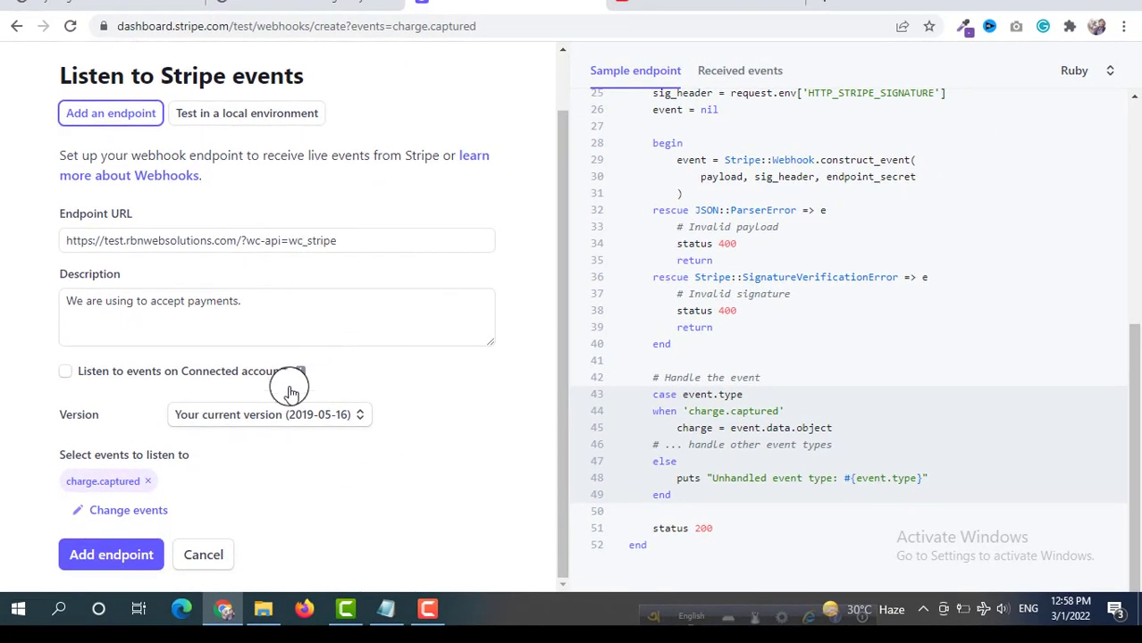
click(131, 556)
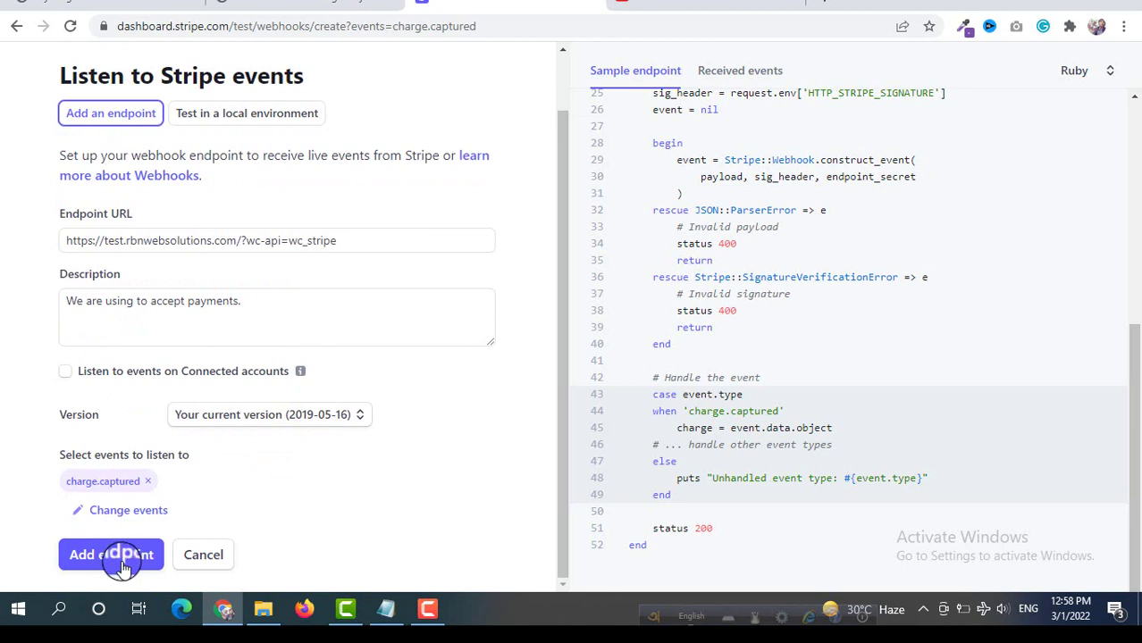
click(123, 566)
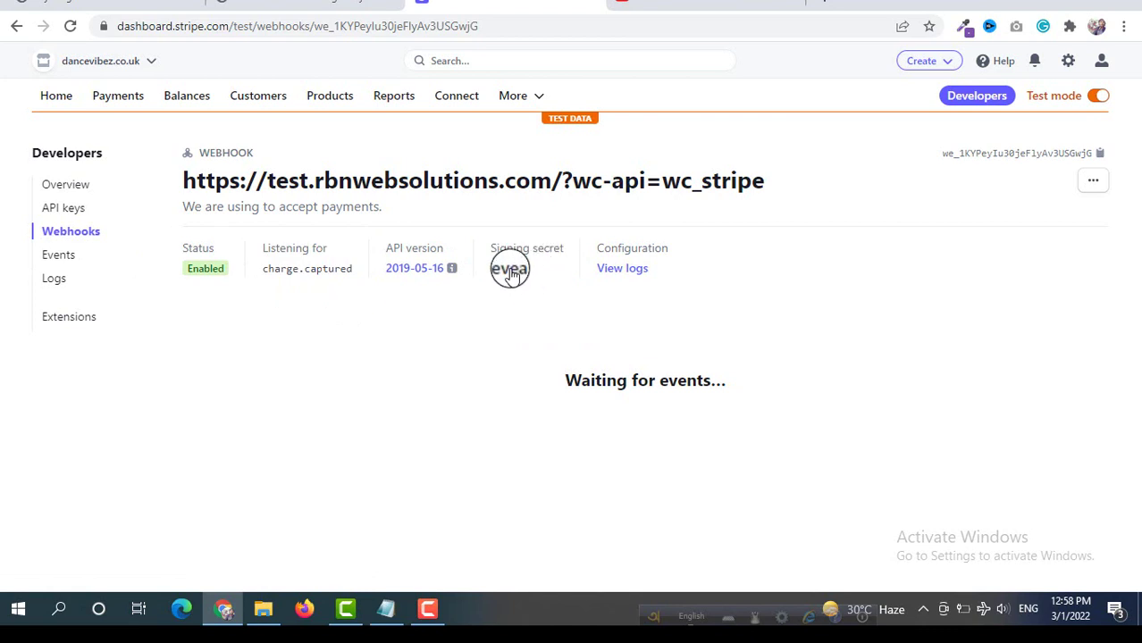
Reveal the new webhook's signing secret in Stripe and copy it.
click(519, 269)
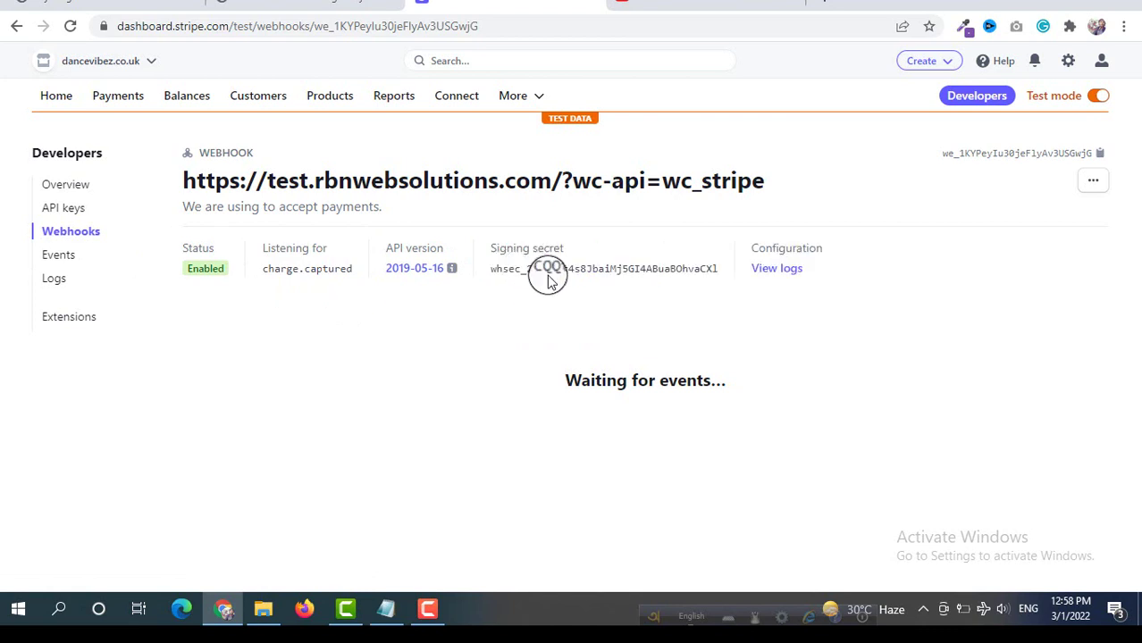
double_click(687, 271)
right_click(685, 273)
click(672, 282)
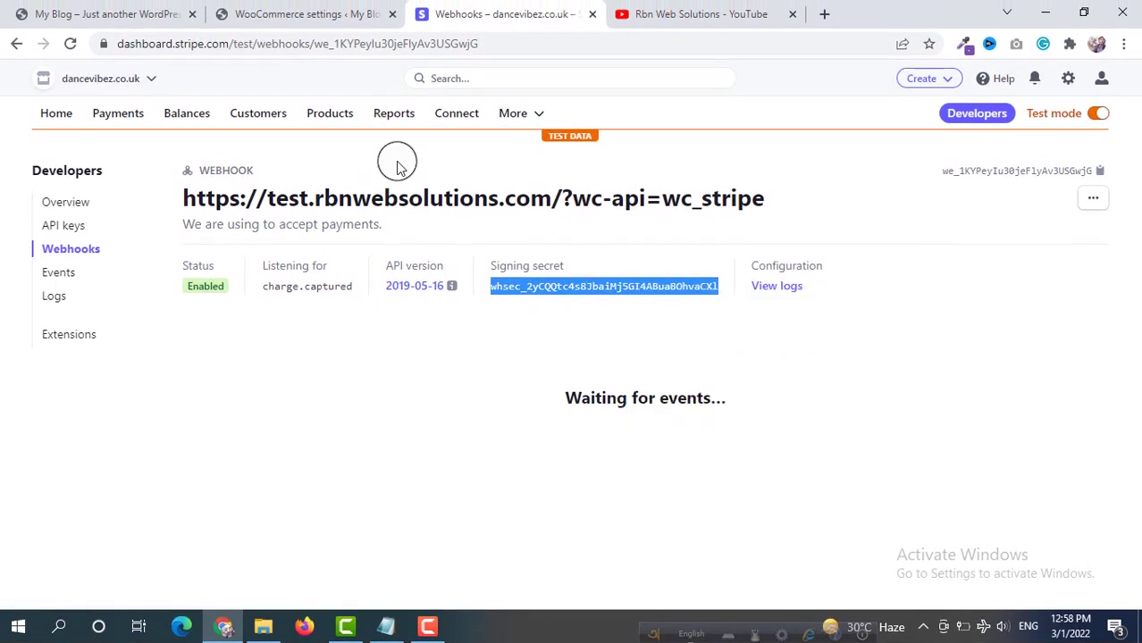
Switch to the WooCommerce settings, paste the signing secret into the test webhook secret field, and save the test keys.
click(324, 2)
right_click(392, 411)
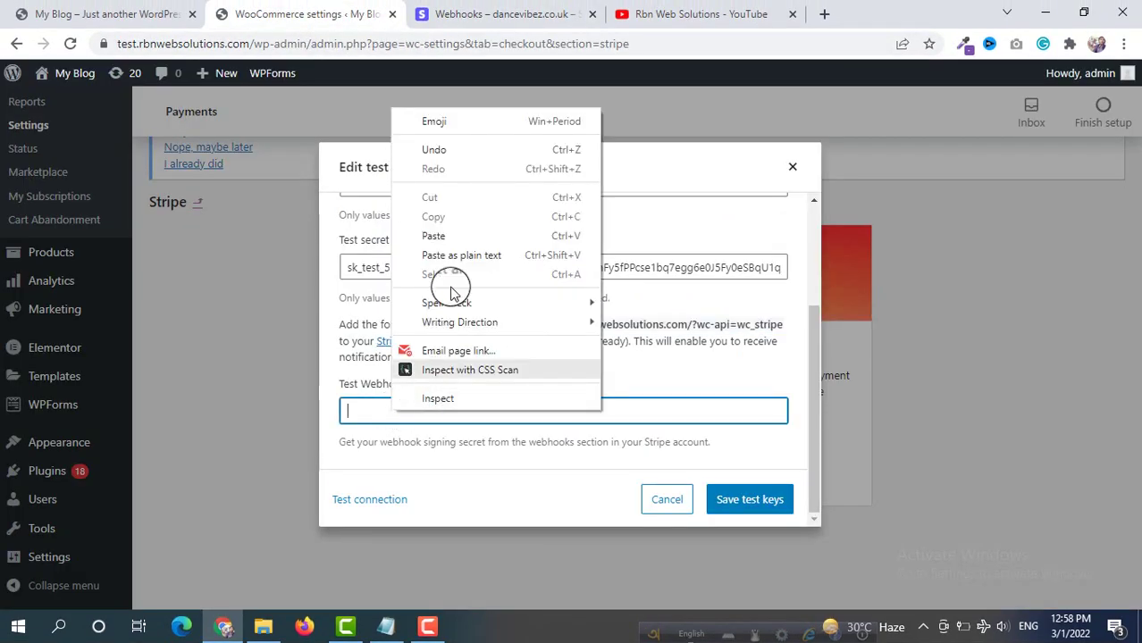
click(461, 231)
click(740, 511)
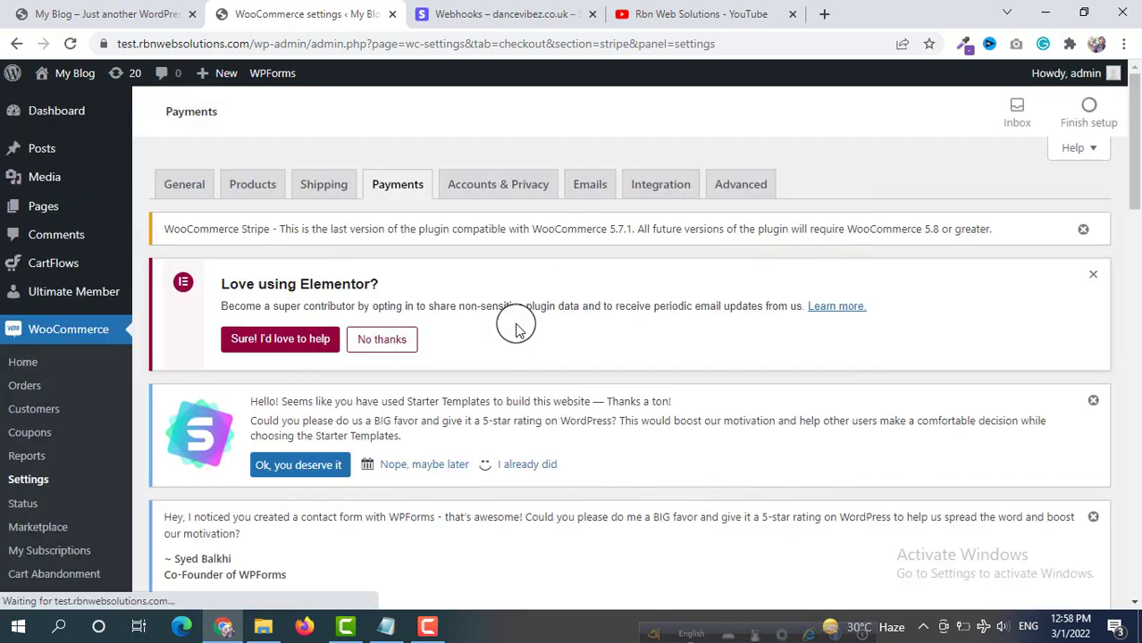
Save the Stripe payment settings in WooCommerce with the existing options.
scroll(516, 329, down, 20)
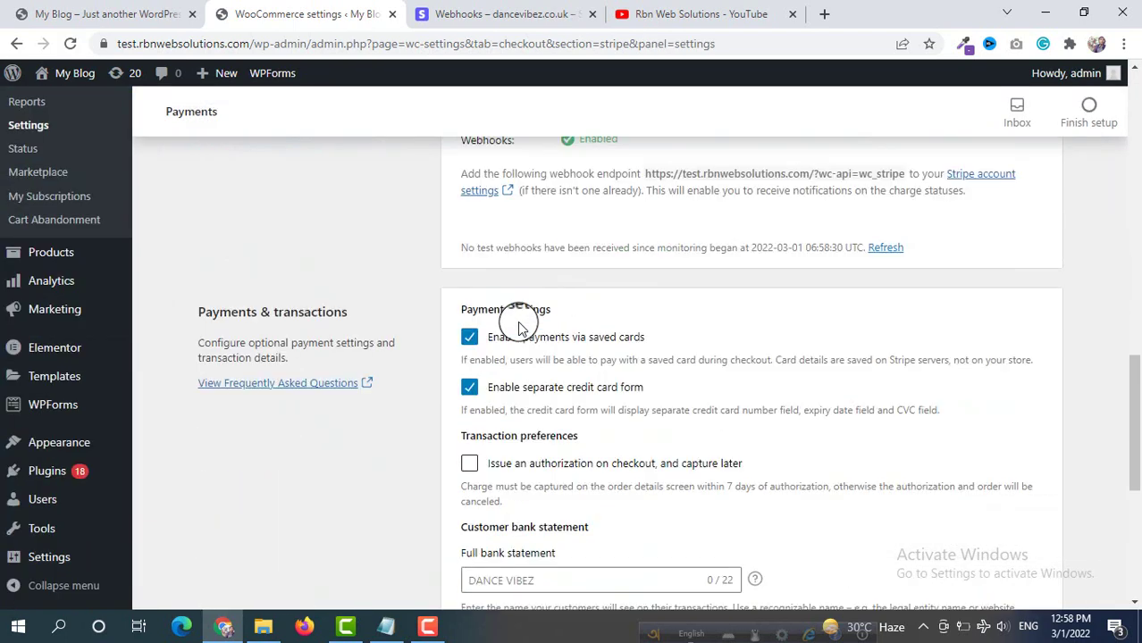
scroll(518, 329, down, 1)
click(1019, 491)
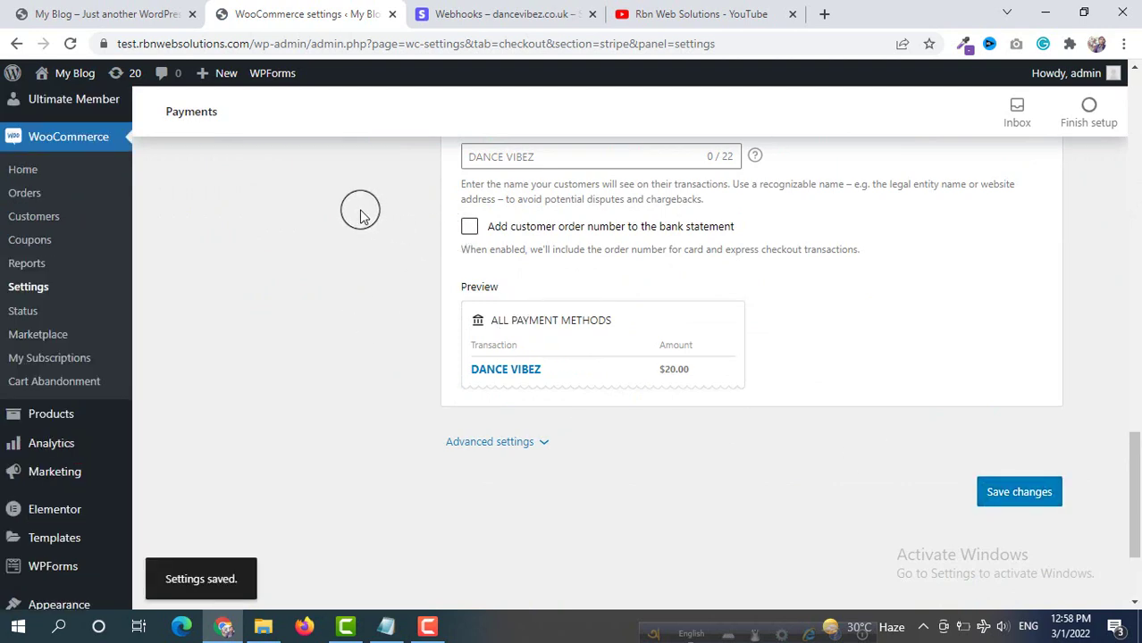
Switch to the storefront and open the DNK Blue Shoes product from the featured products.
click(125, 11)
drag(125, 10, 294, 13)
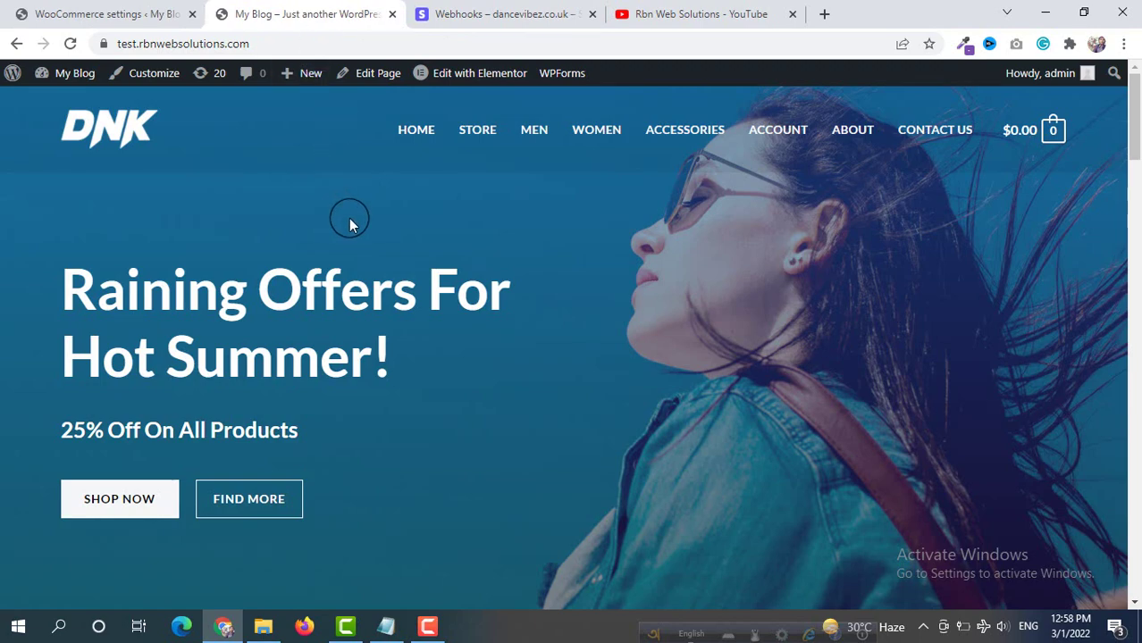
scroll(349, 224, down, 12)
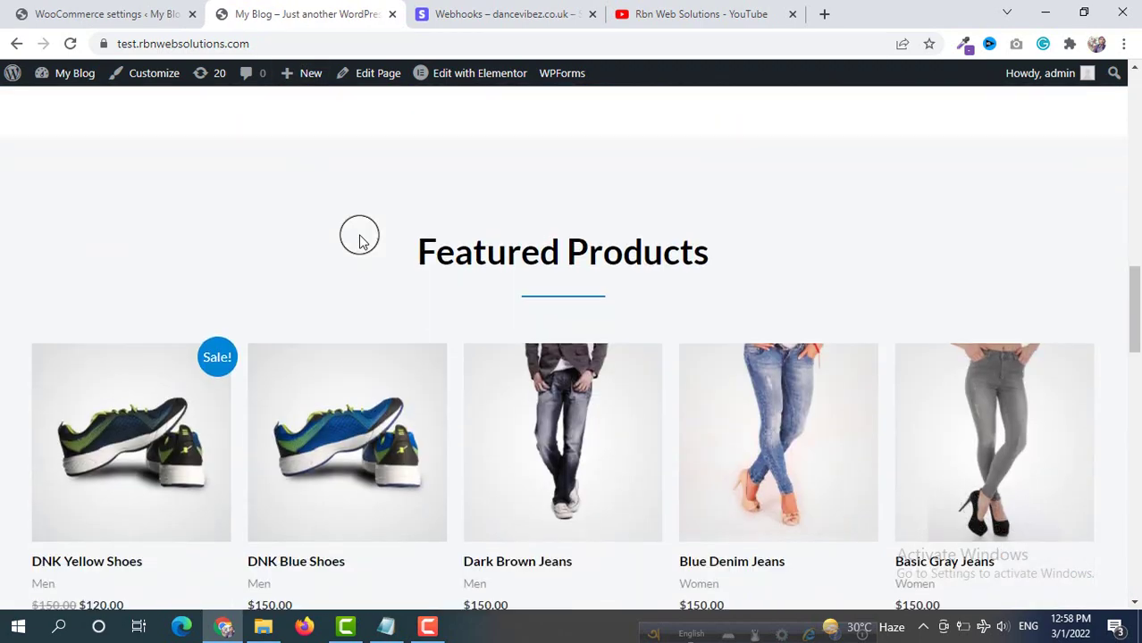
scroll(359, 239, down, 2)
click(308, 361)
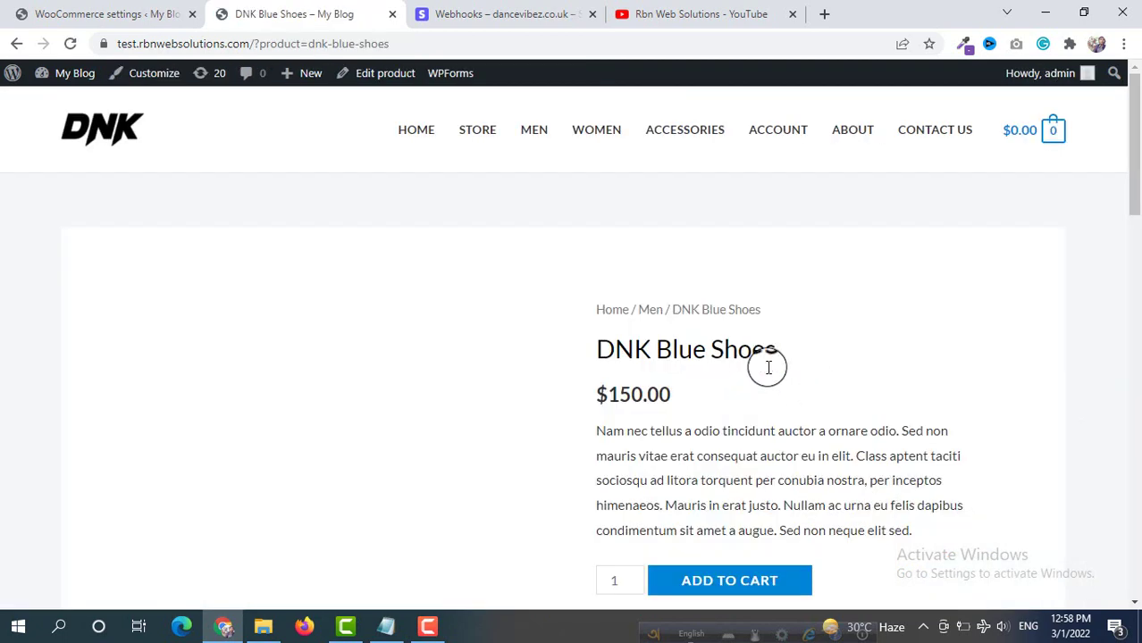
Add one pair of DNK Blue Shoes to the cart and proceed from the cart to checkout.
scroll(767, 367, down, 3)
click(739, 329)
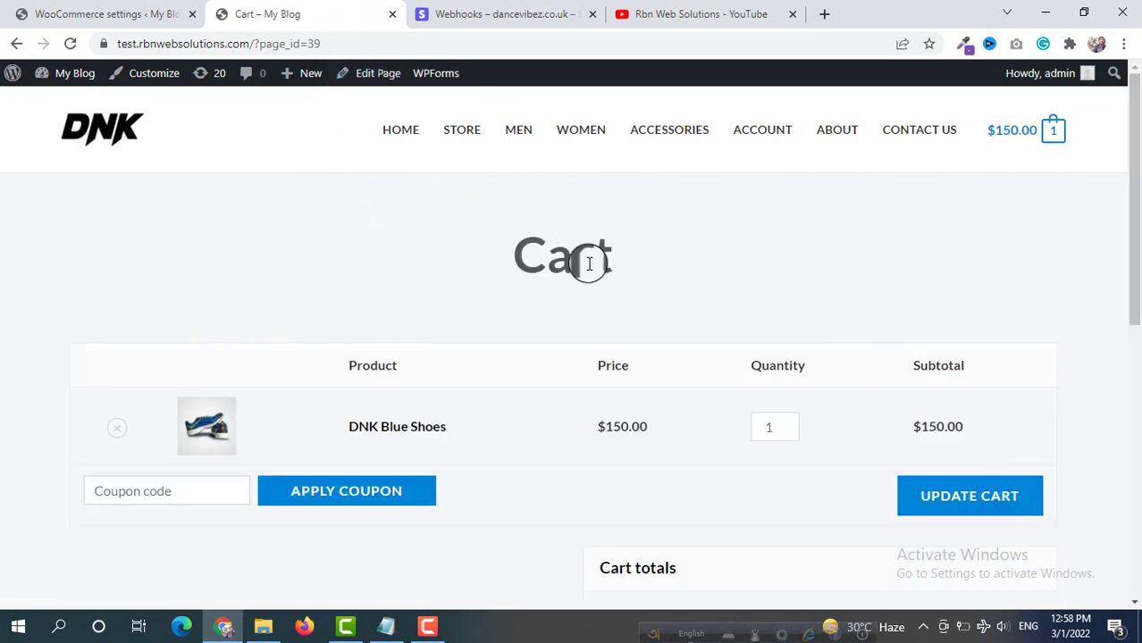
scroll(589, 264, down, 5)
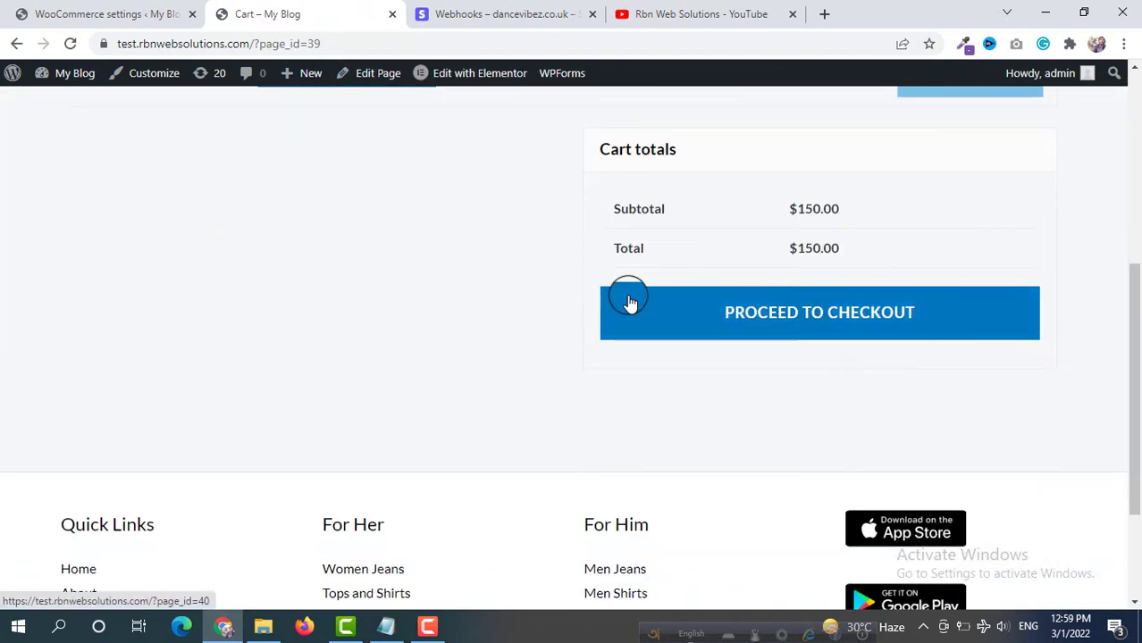
click(629, 302)
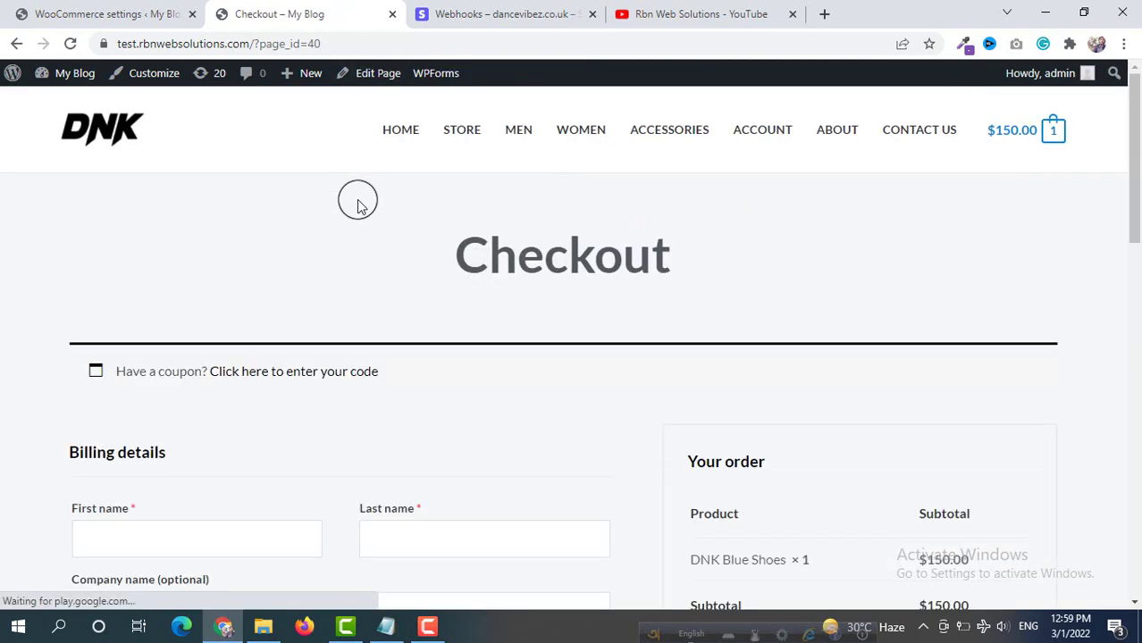
Fill in the checkout billing details with the first saved address suggestion.
scroll(357, 204, down, 8)
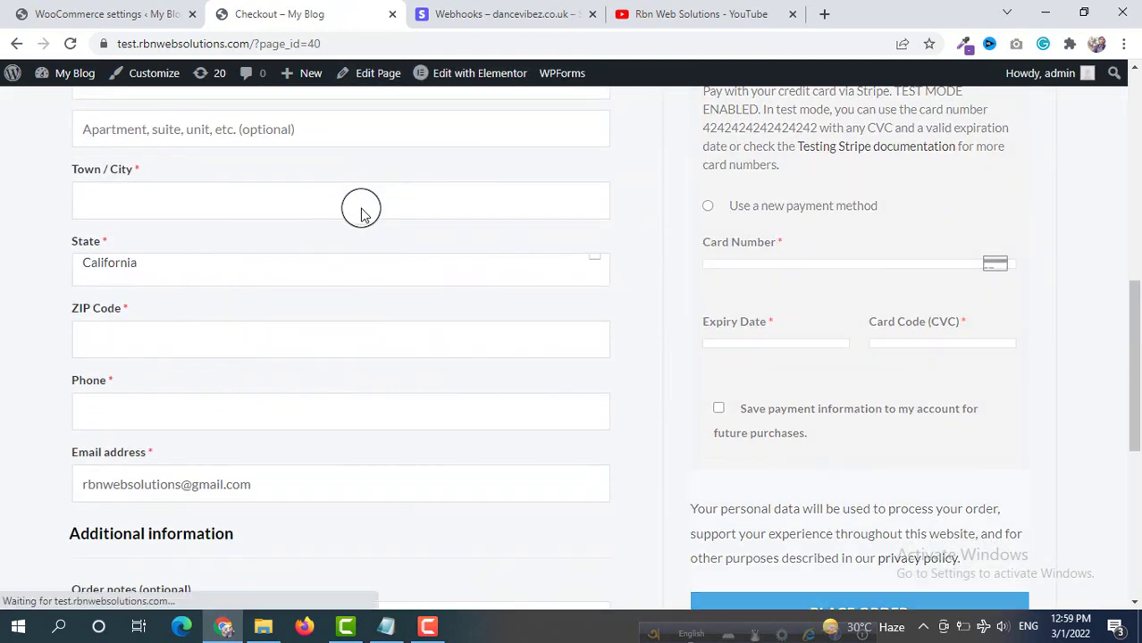
scroll(361, 212, down, 2)
scroll(804, 293, up, 2)
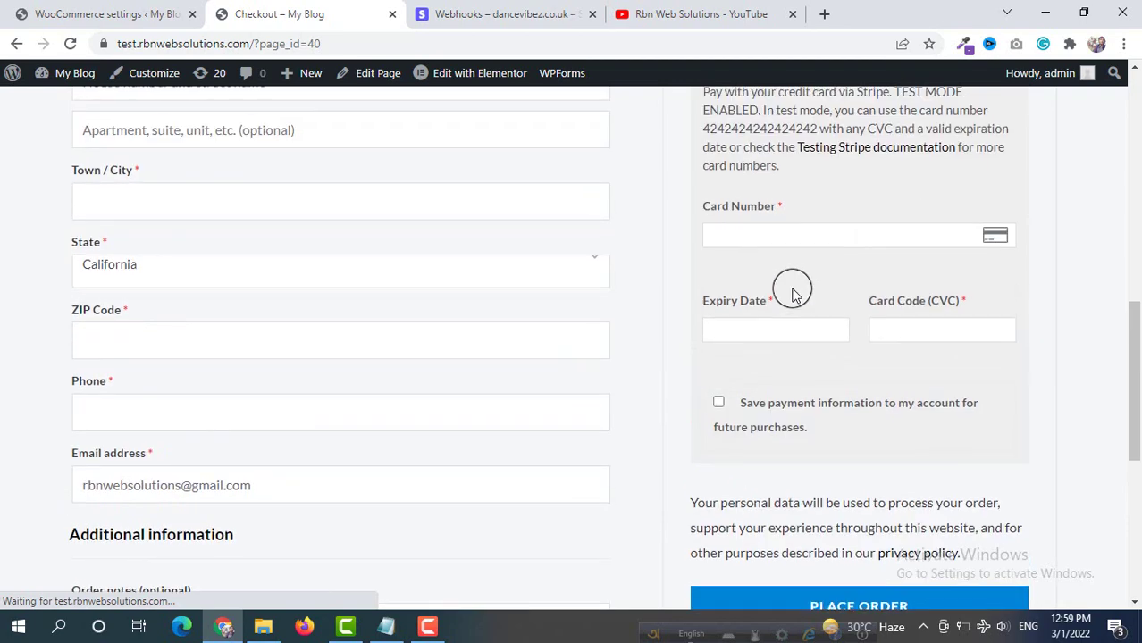
scroll(793, 295, up, 2)
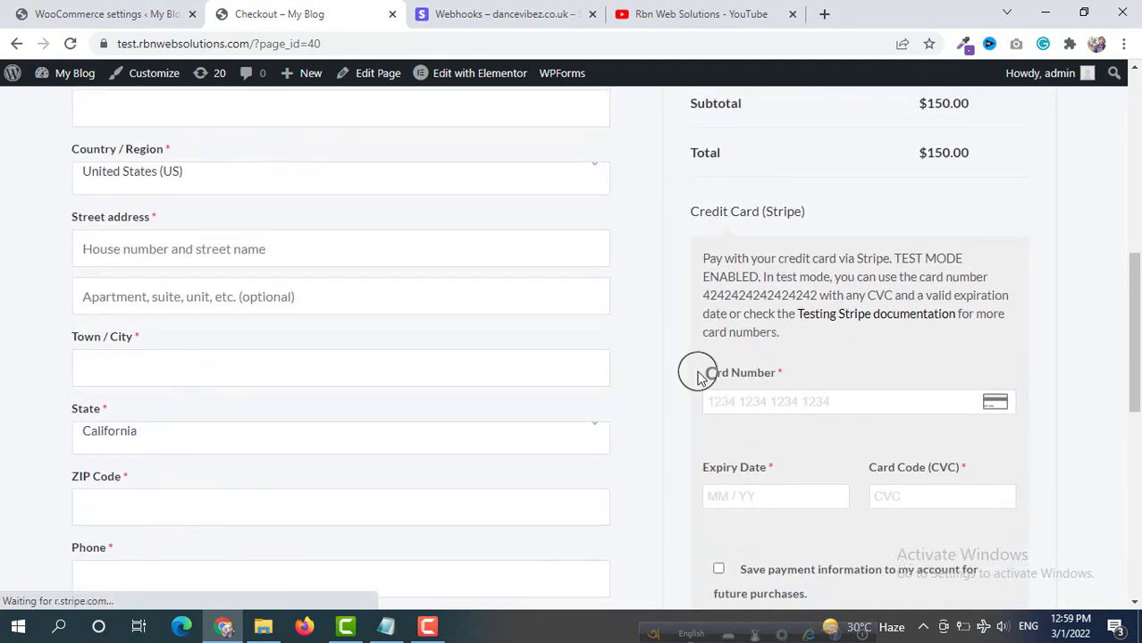
scroll(185, 309, up, 2)
click(176, 200)
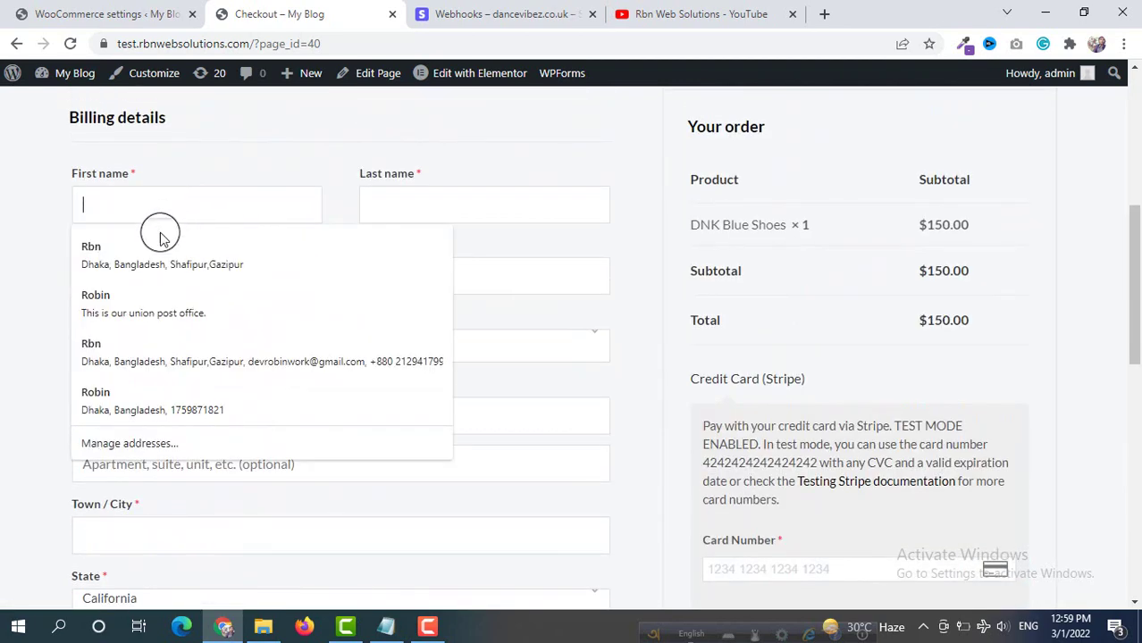
click(128, 261)
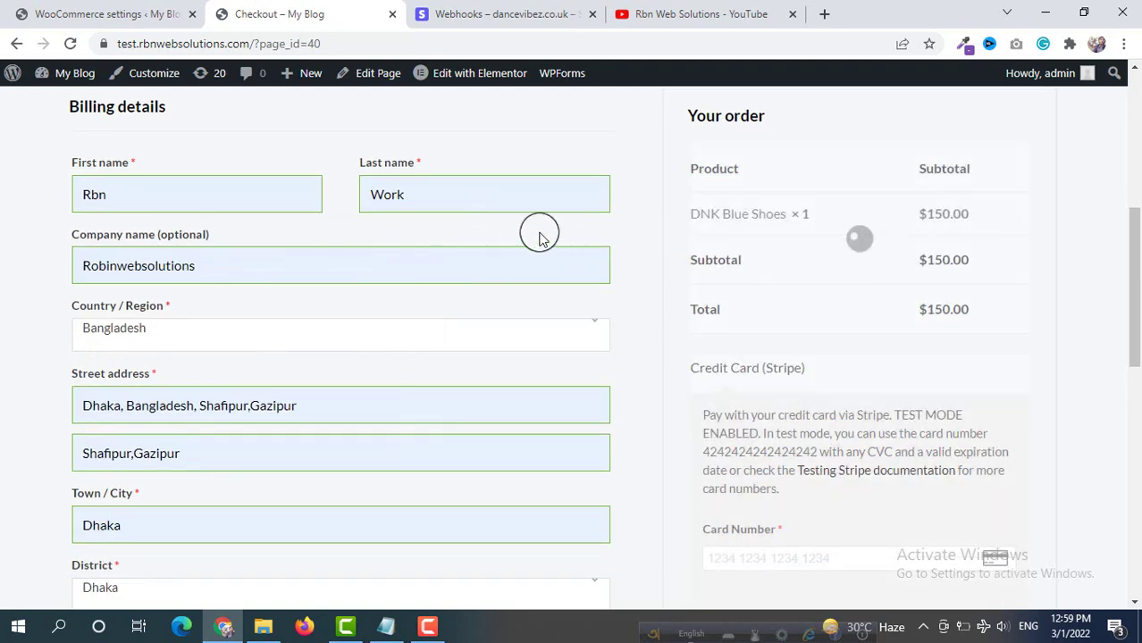
Copy the test card number from the Stripe payment instructions and paste it into the card number field.
scroll(747, 227, down, 1)
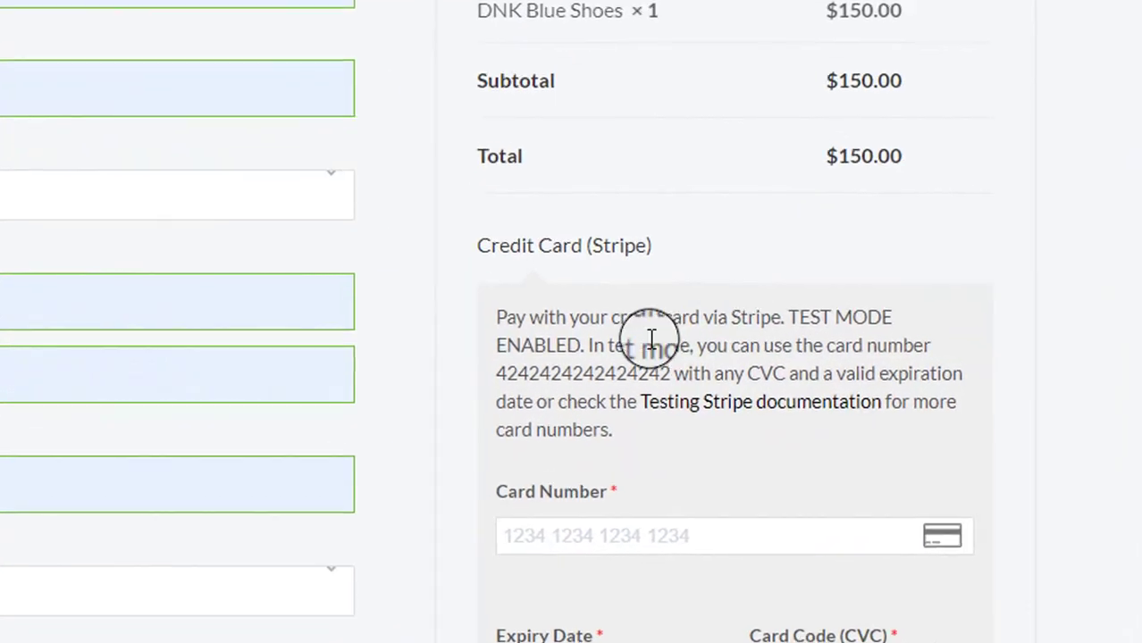
double_click(624, 376)
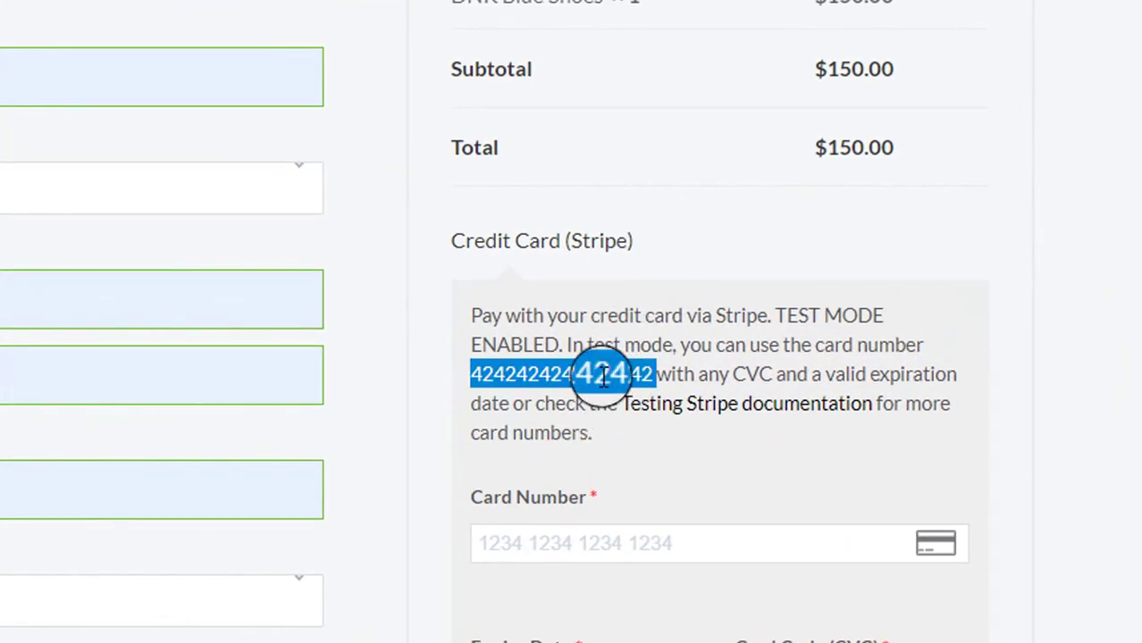
right_click(604, 380)
click(666, 399)
click(568, 552)
right_click(568, 552)
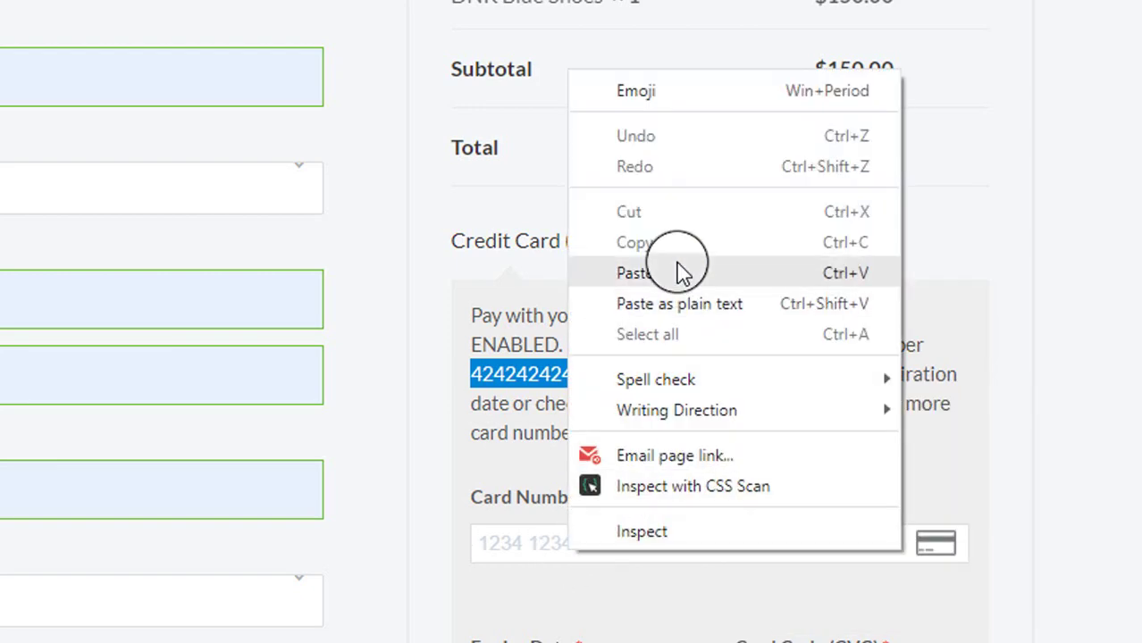
click(681, 268)
scroll(728, 349, down, 3)
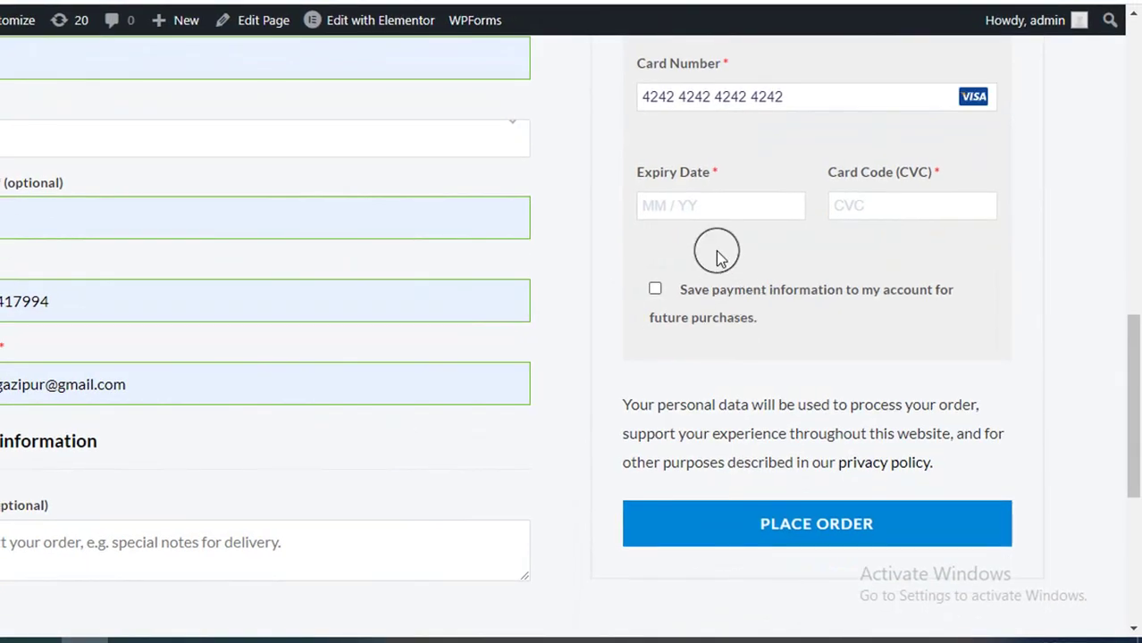
Complete the card details at checkout with the expiry date 11/23 and a card security code (CVC).
scroll(720, 257, up, 3)
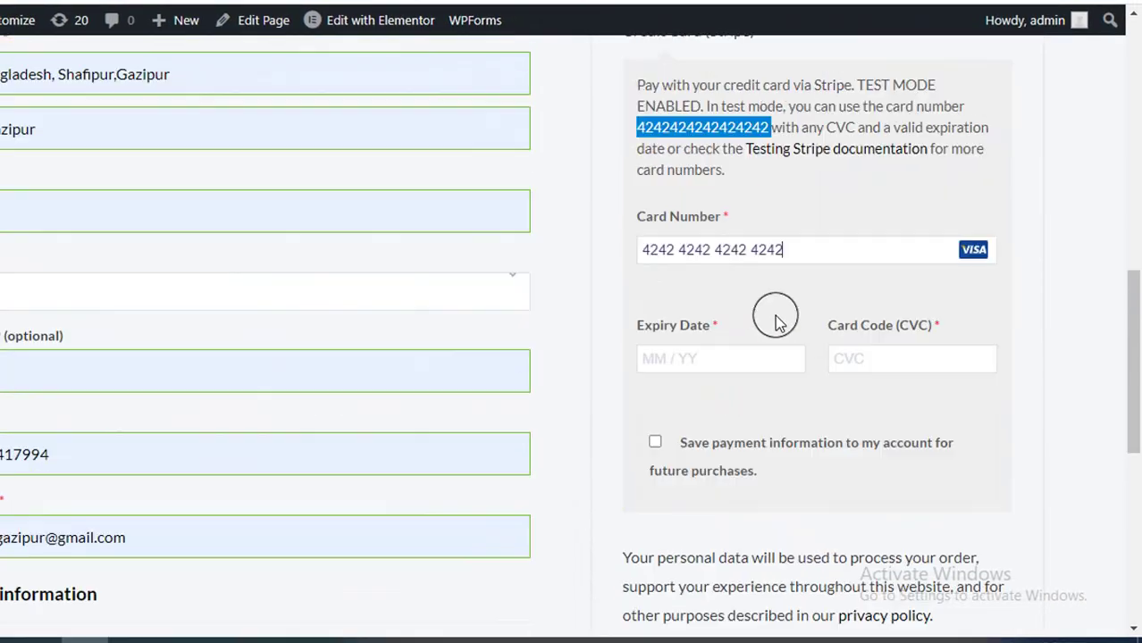
click(698, 397)
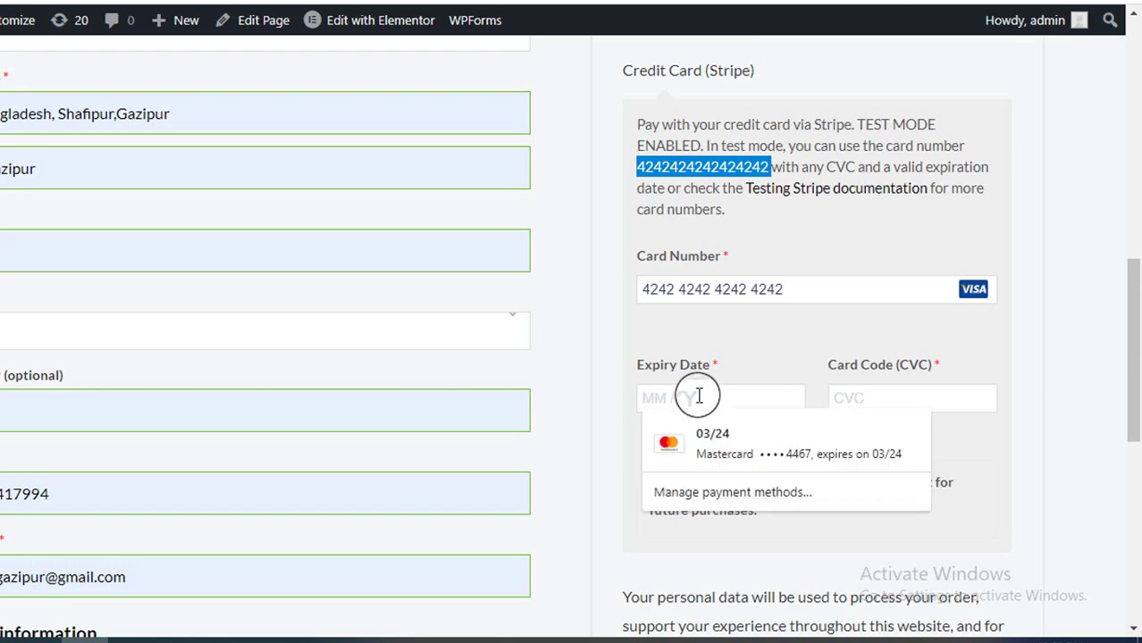
text(1111)
scroll(732, 393, down, 3)
scroll(741, 377, up, 1)
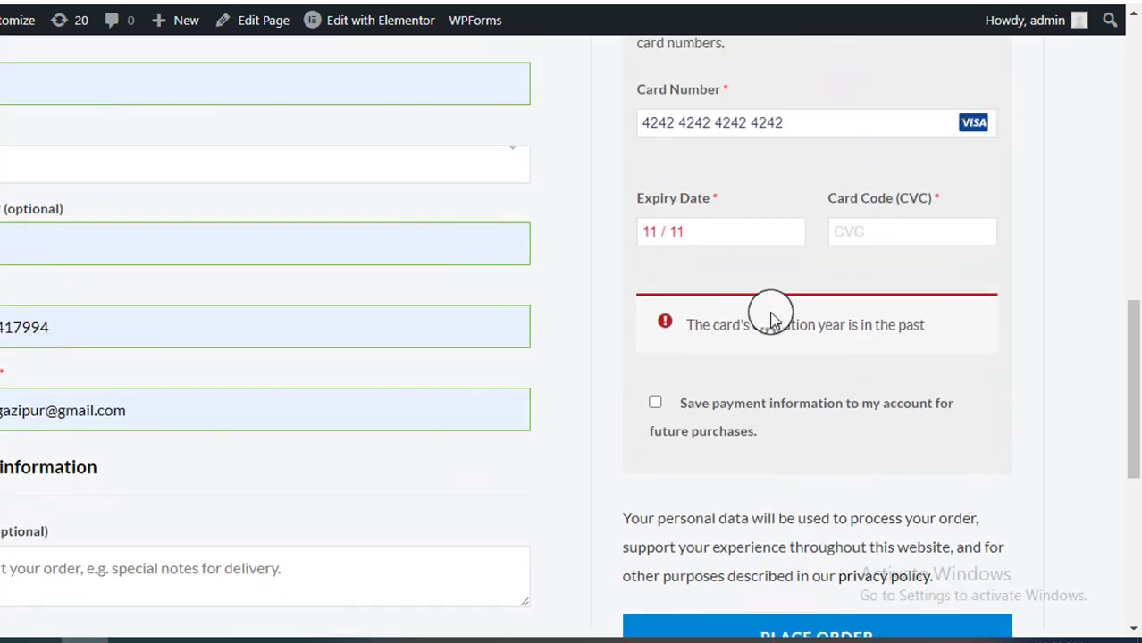
drag(696, 233, 670, 233)
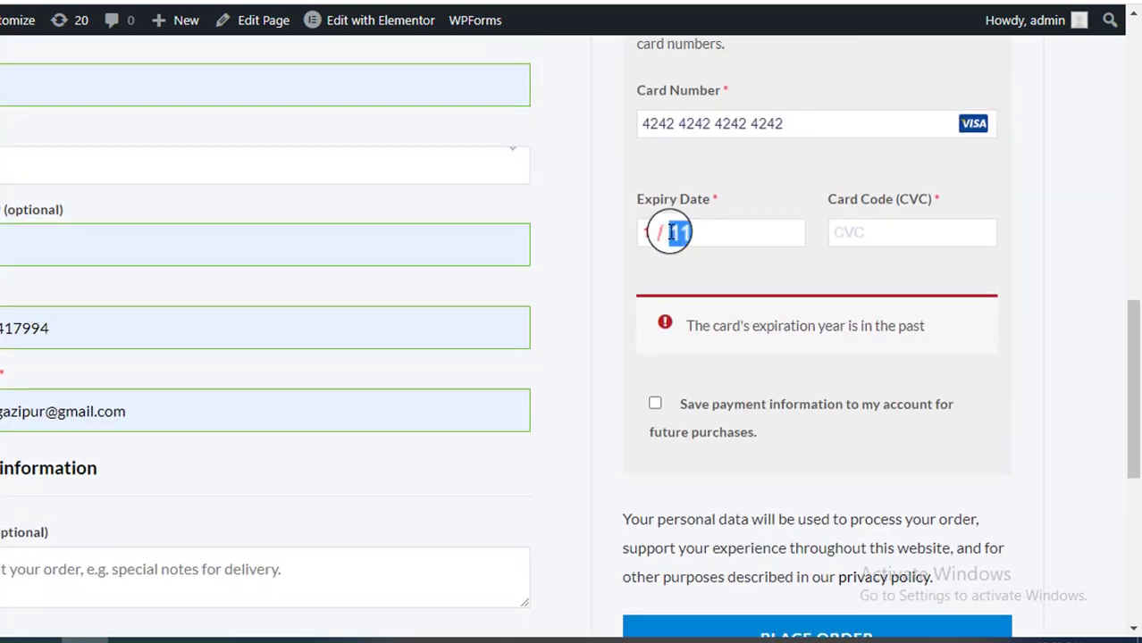
text(23)
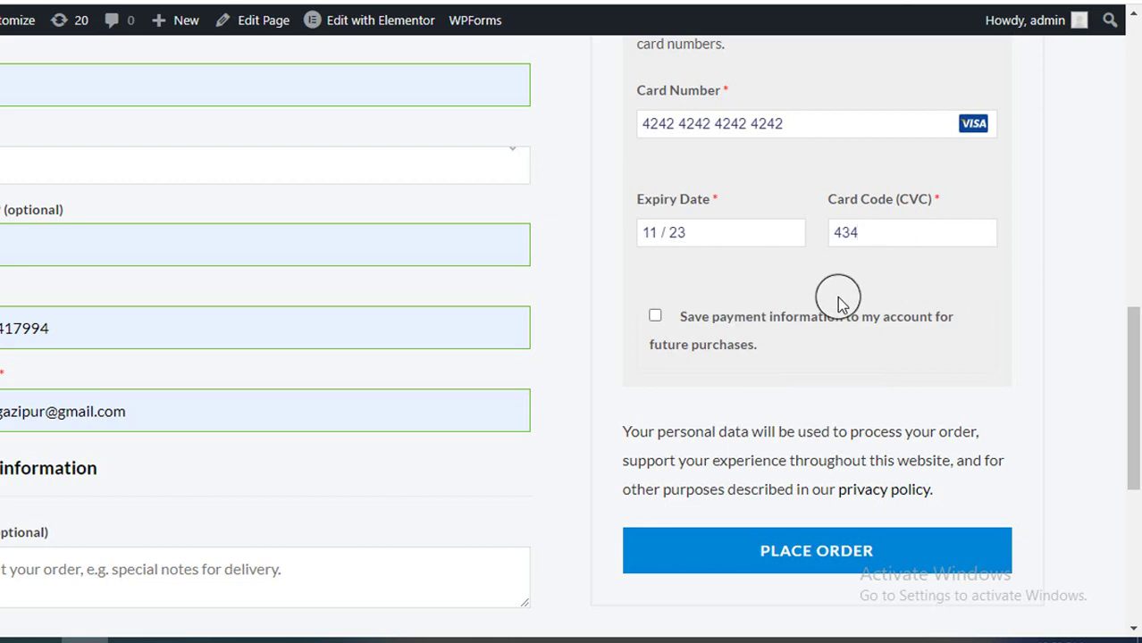
Place the test order for the DNK Blue Shoes with the entered Stripe card details.
scroll(992, 209, up, 2)
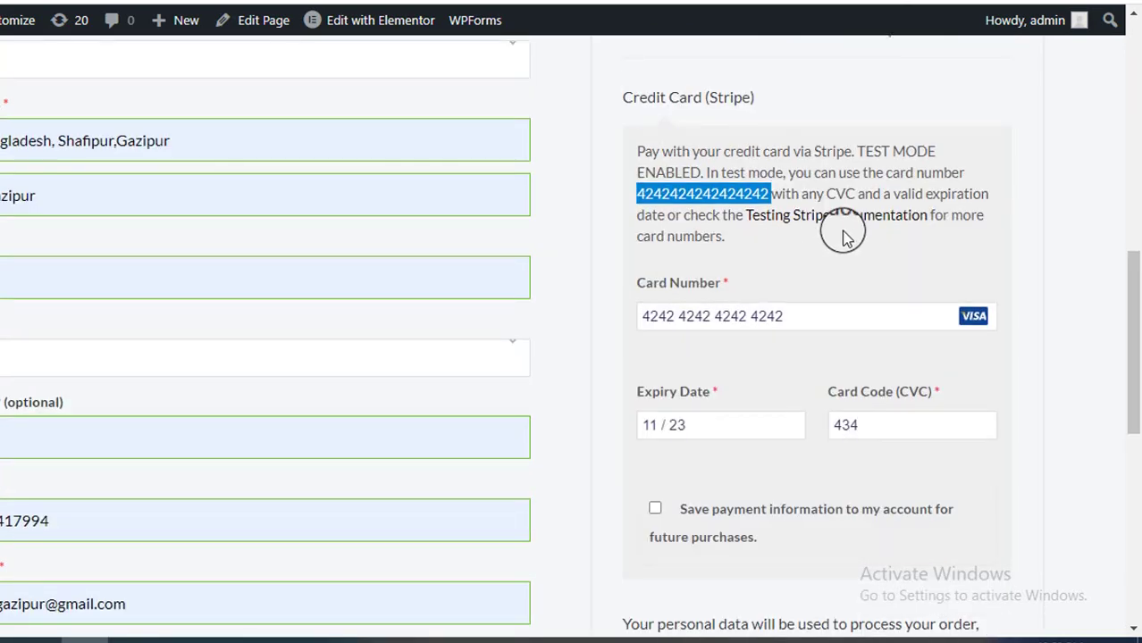
scroll(844, 232, down, 1)
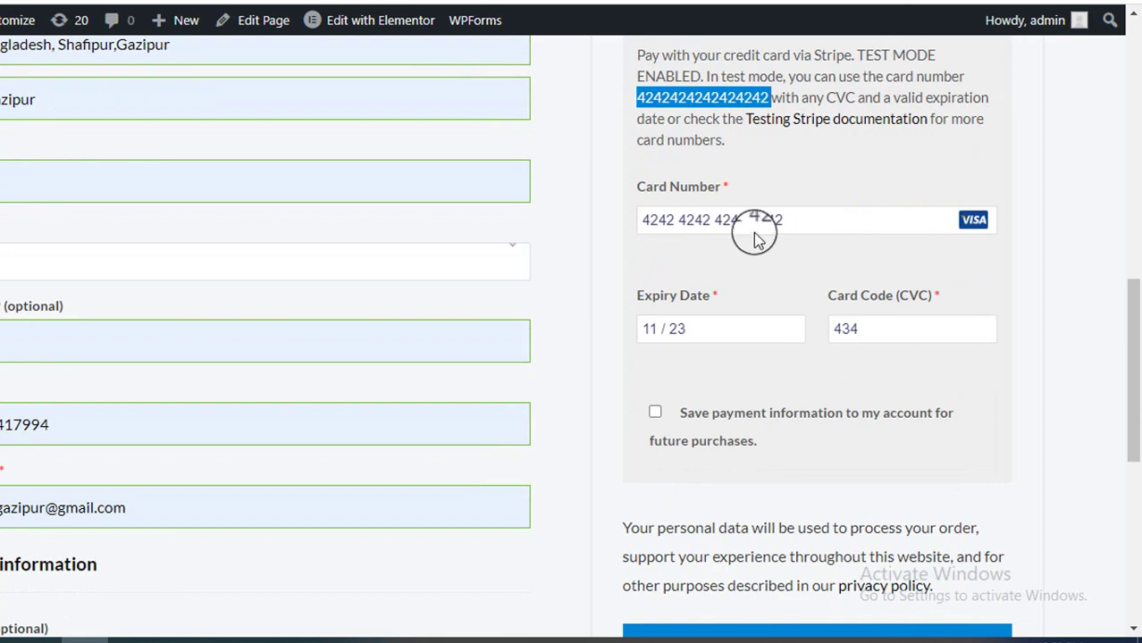
scroll(755, 235, down, 3)
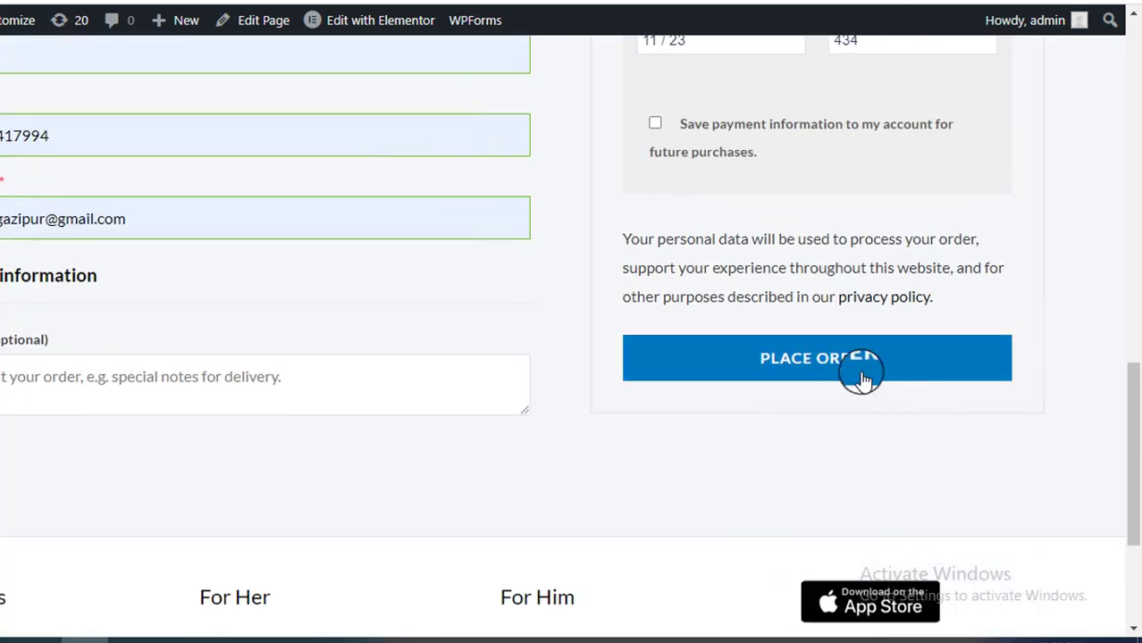
click(871, 374)
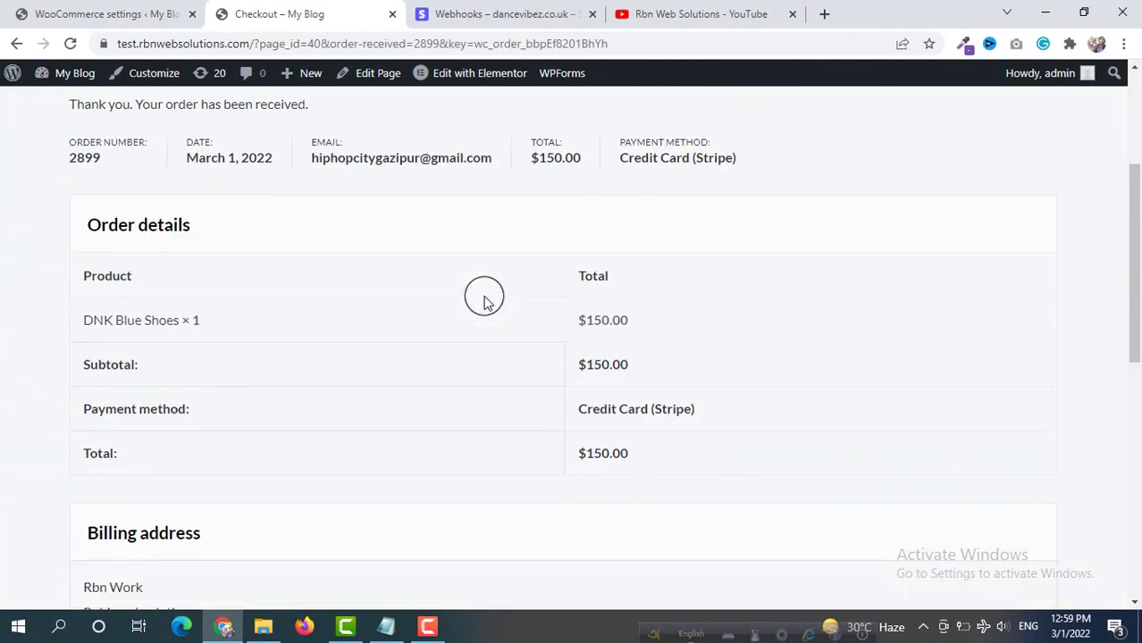
Review the order confirmation page and compare it with the payments list in the Stripe test dashboard.
scroll(328, 406, down, 5)
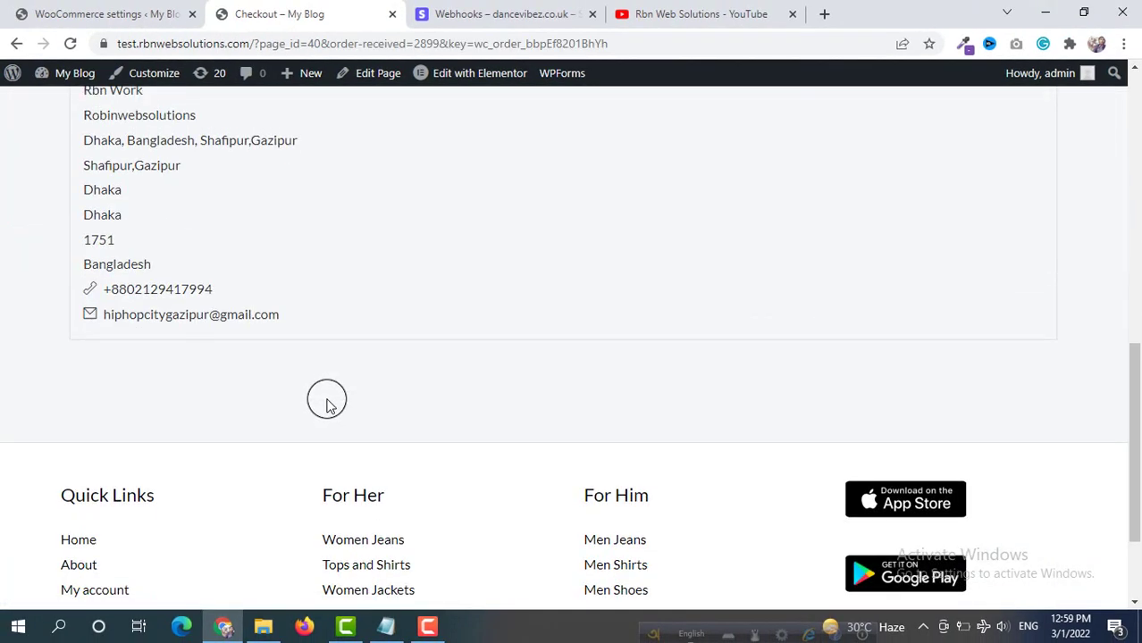
scroll(326, 402, up, 5)
scroll(335, 362, up, 2)
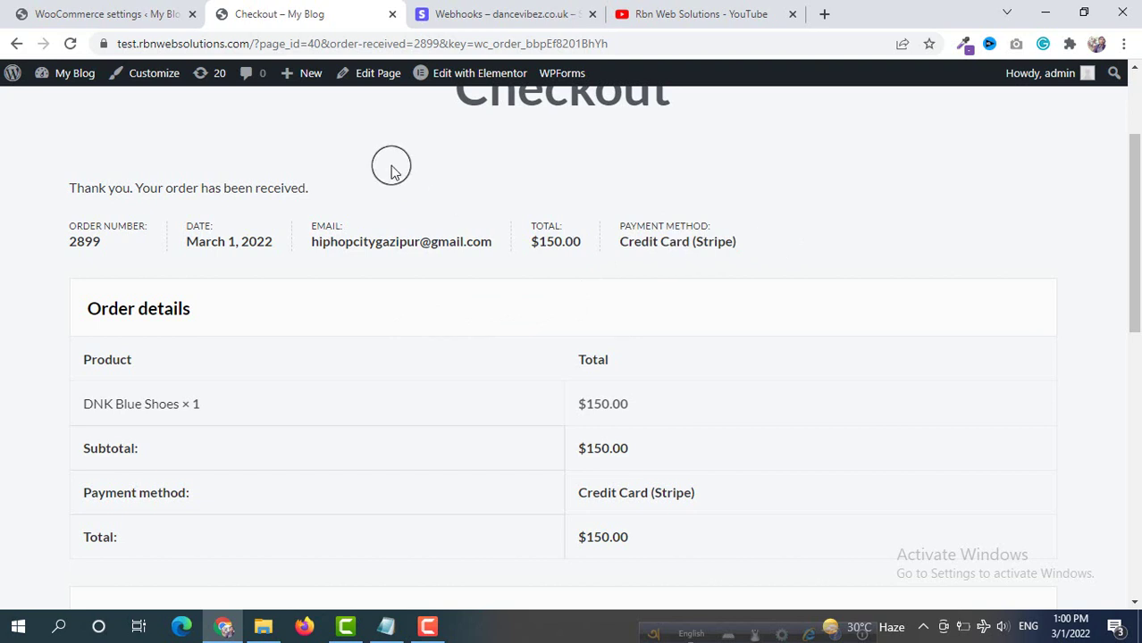
scroll(391, 169, up, 2)
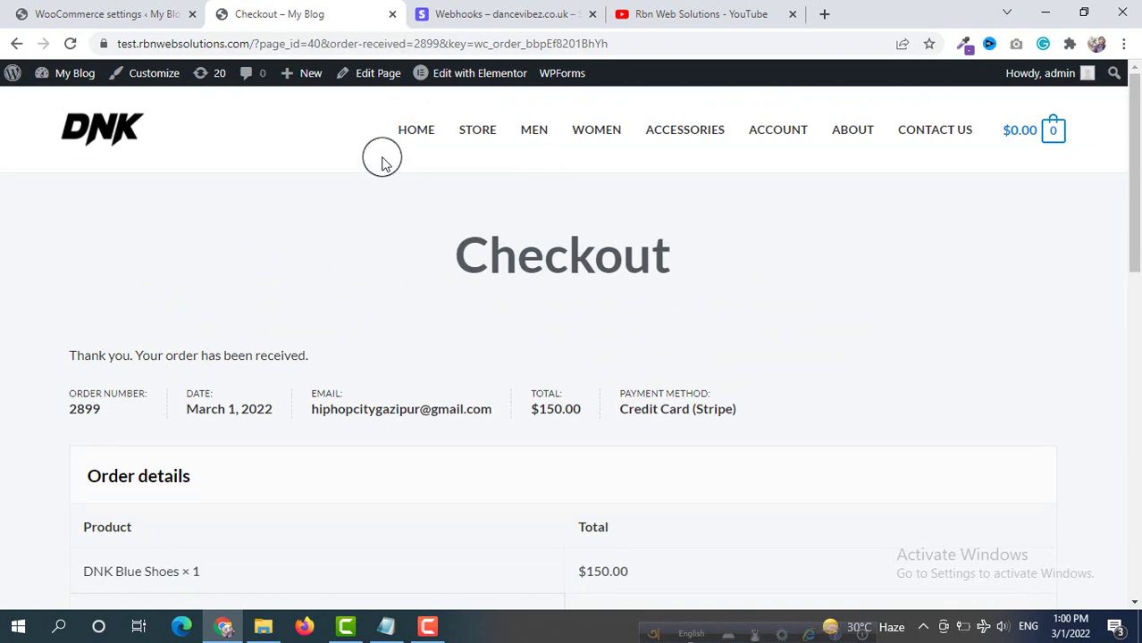
click(471, 16)
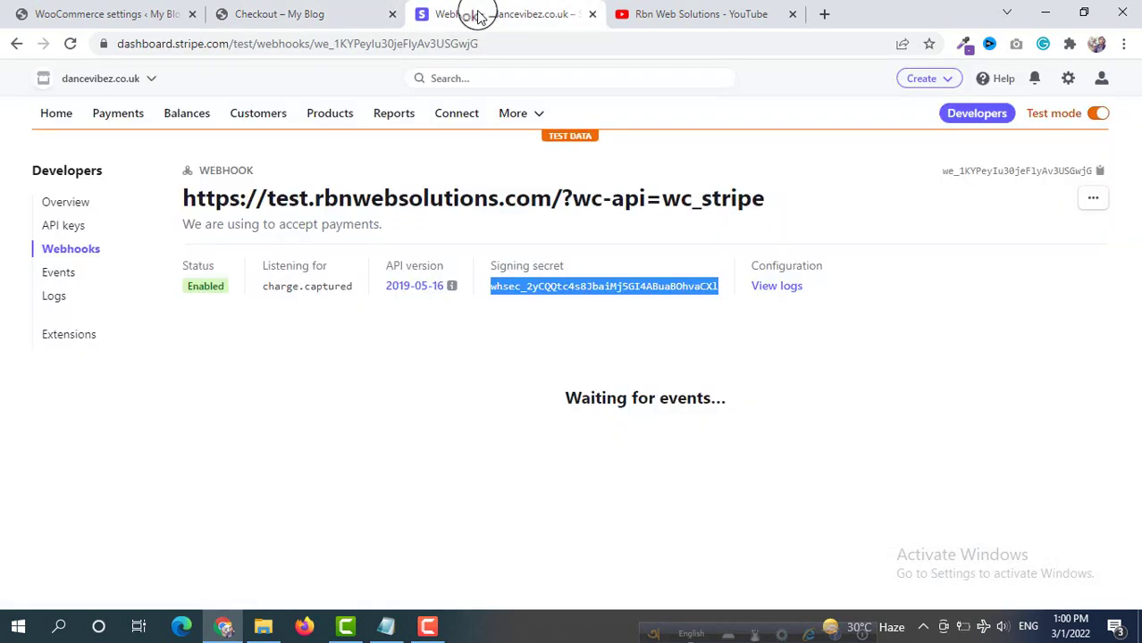
click(118, 115)
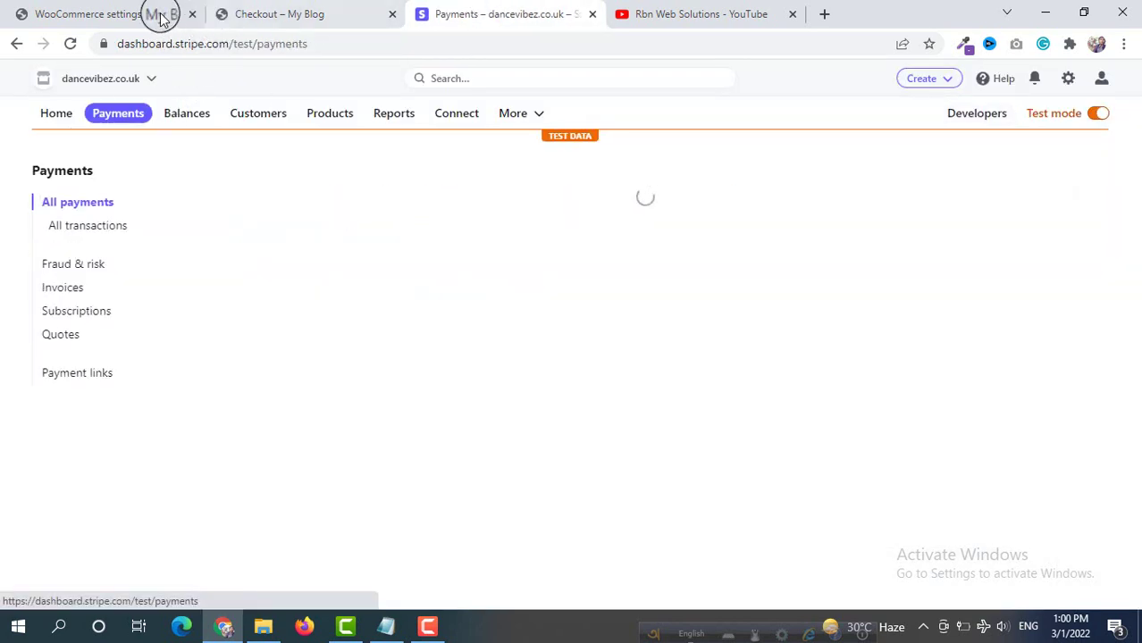
click(279, 13)
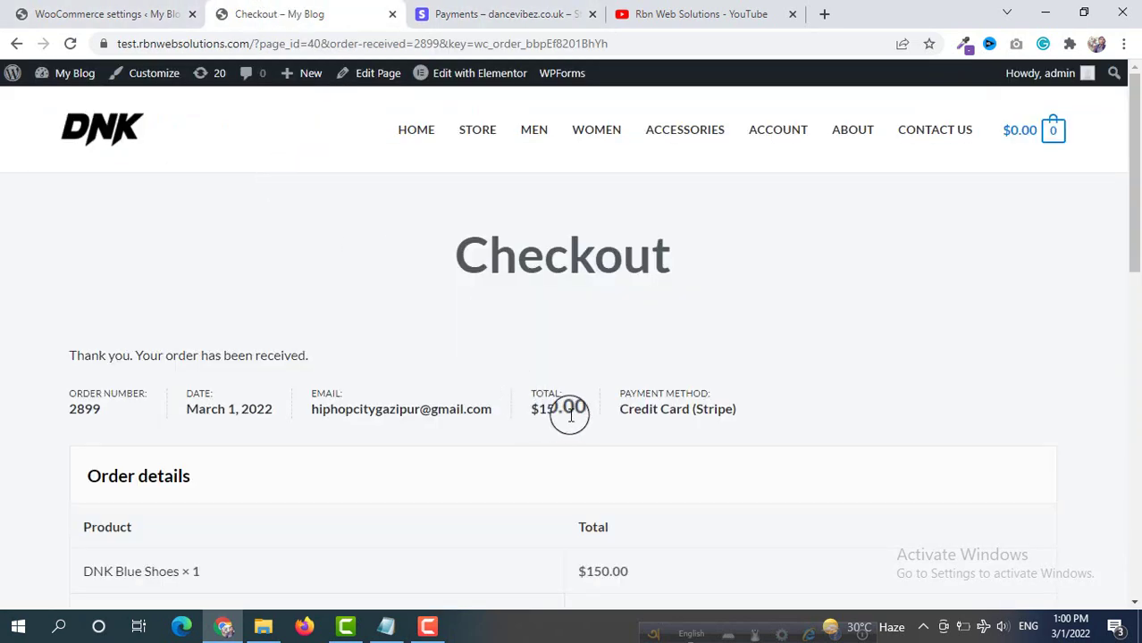
click(493, 9)
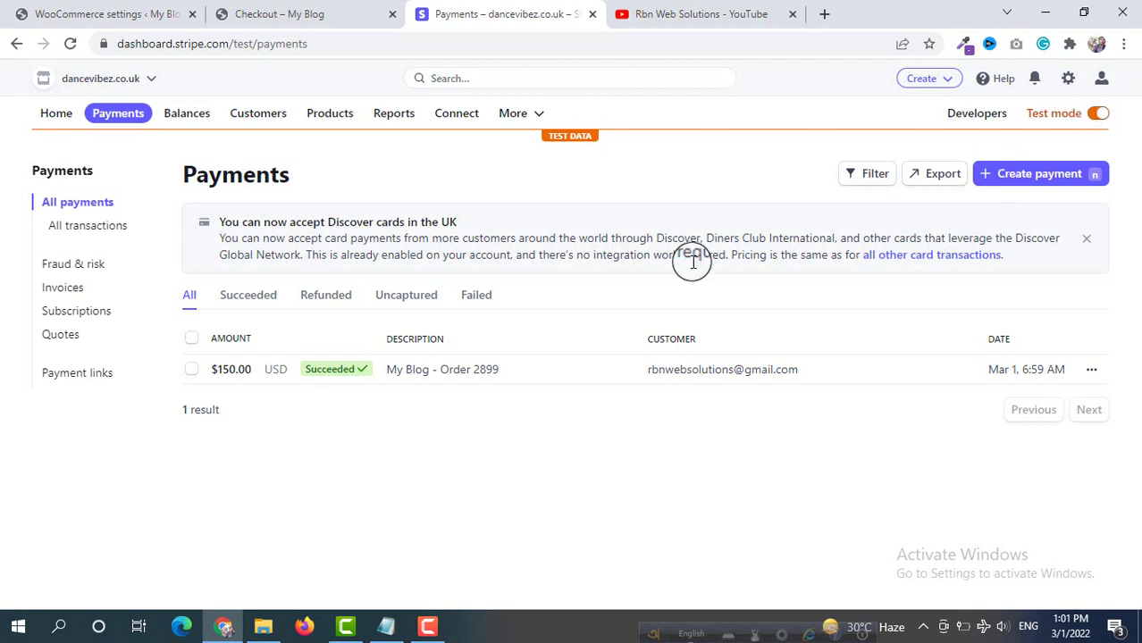
Turn off test mode in the Stripe dashboard and copy the live publishable key from the developer overview.
click(1099, 115)
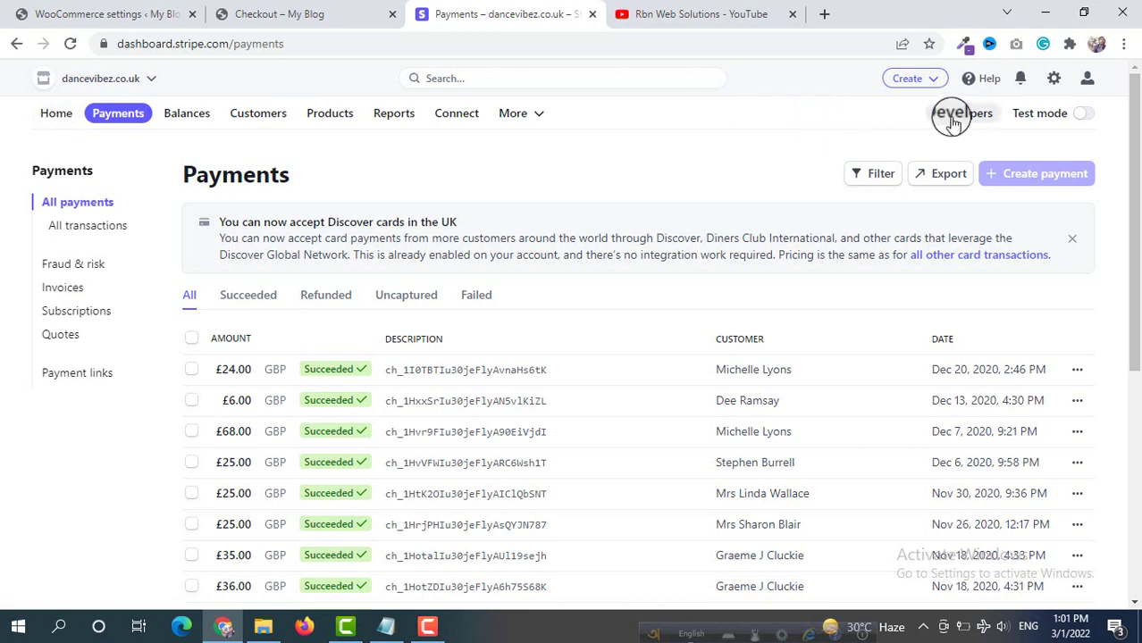
click(952, 118)
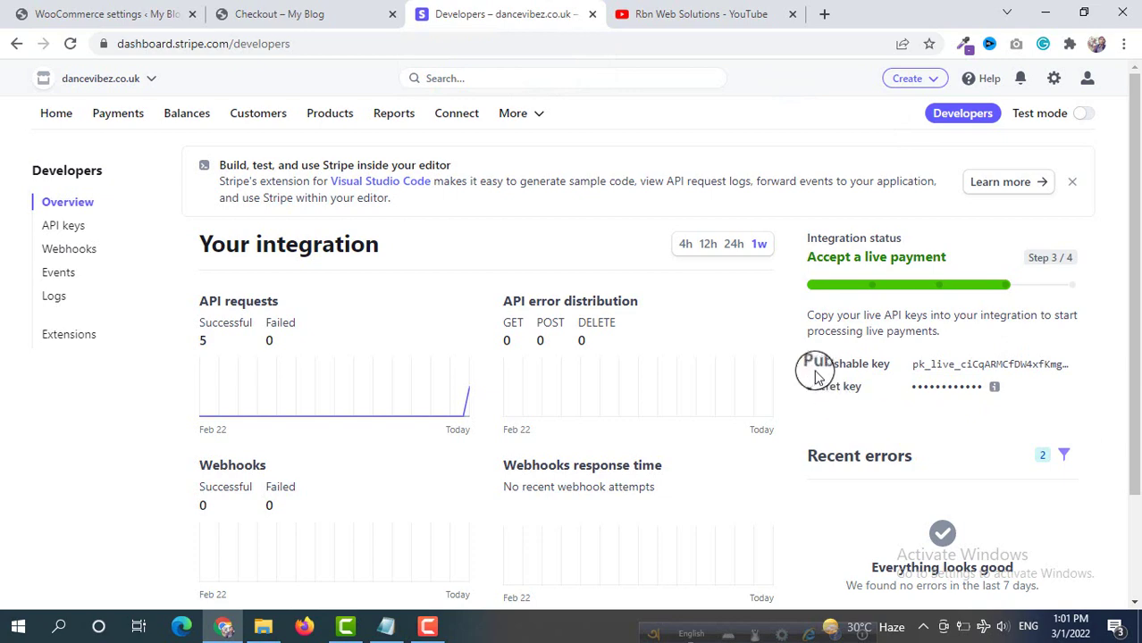
click(969, 366)
Switch to the WooCommerce payment settings and open the Stripe credit card method for management.
click(128, 11)
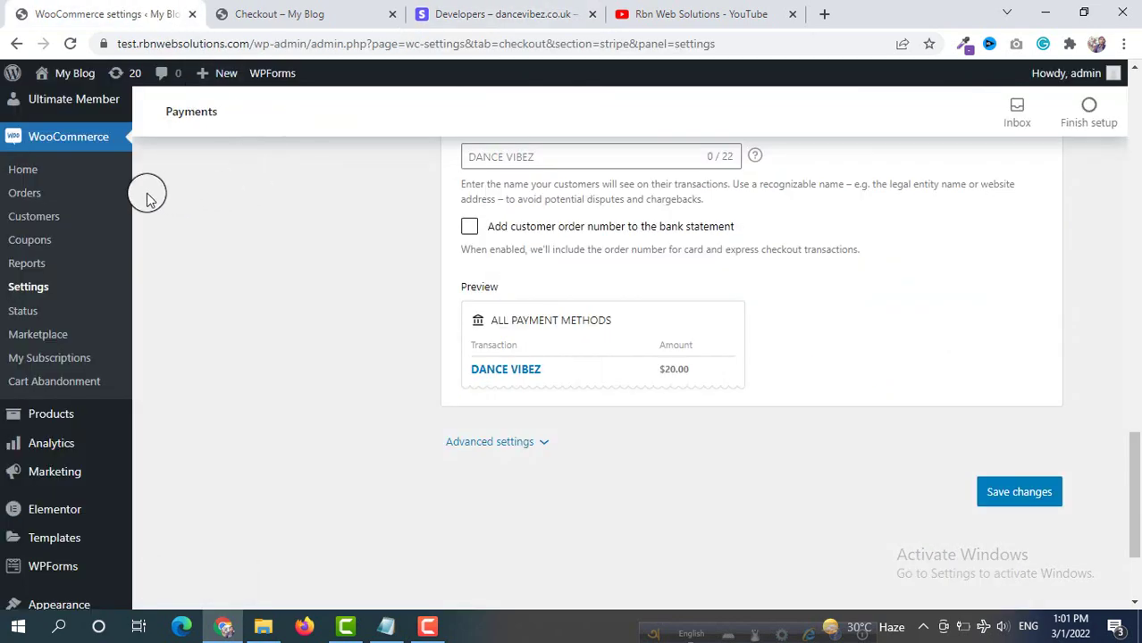
scroll(330, 221, up, 15)
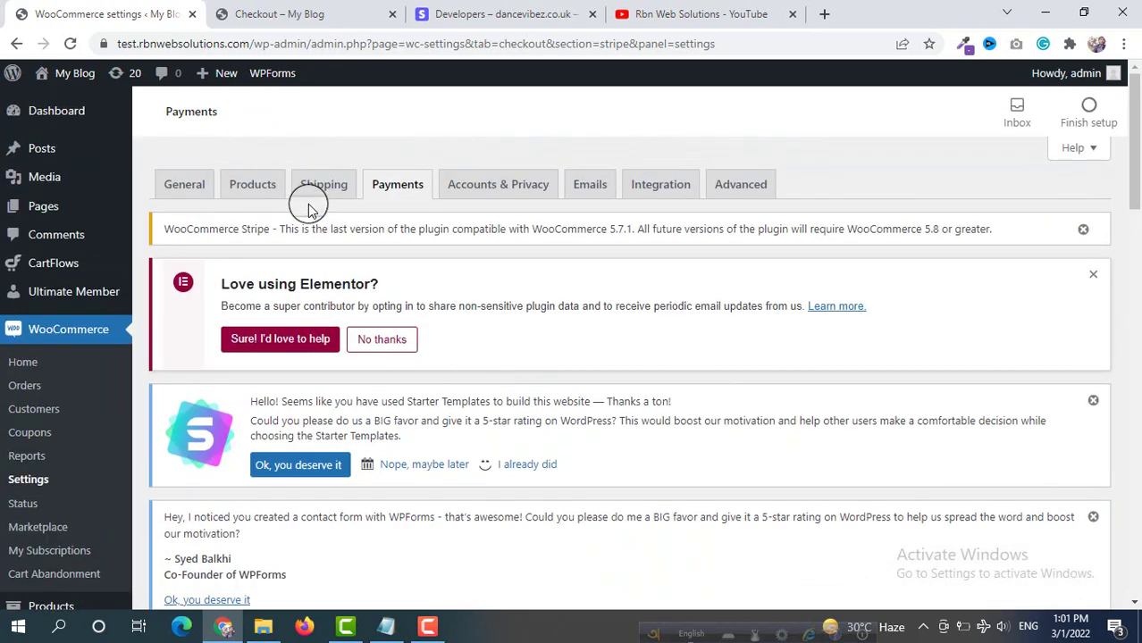
click(396, 188)
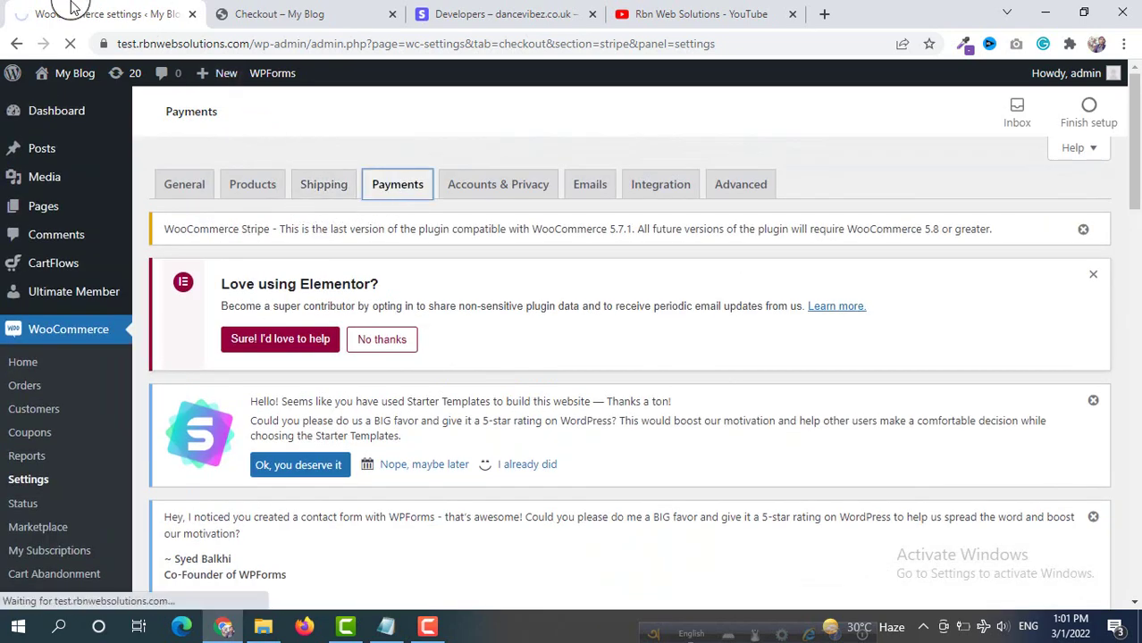
scroll(505, 262, down, 5)
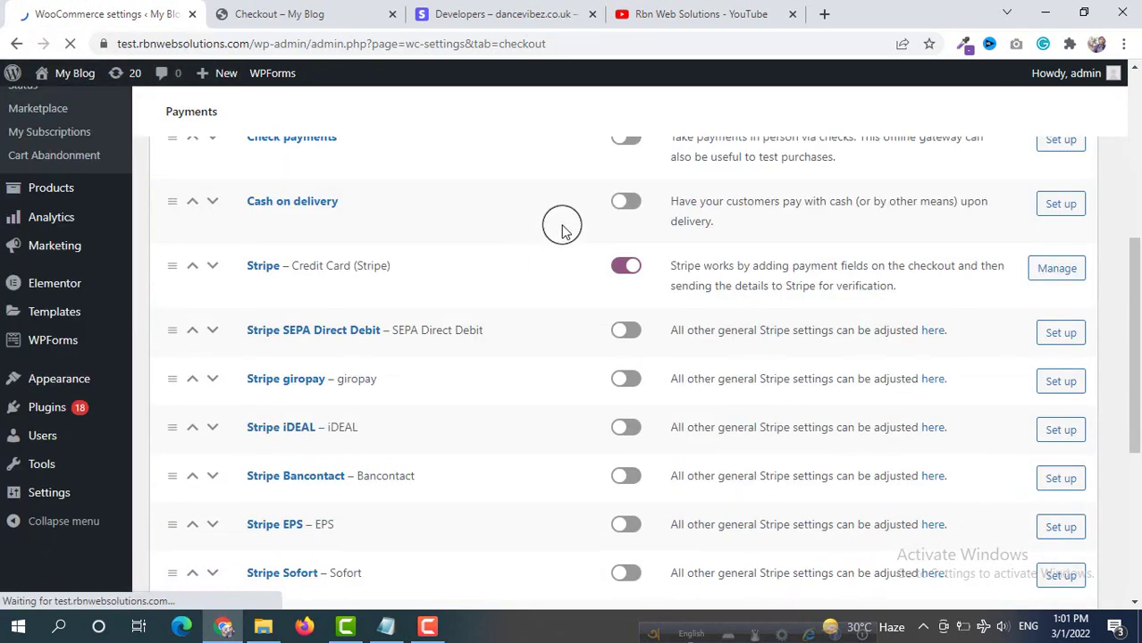
scroll(349, 350, up, 4)
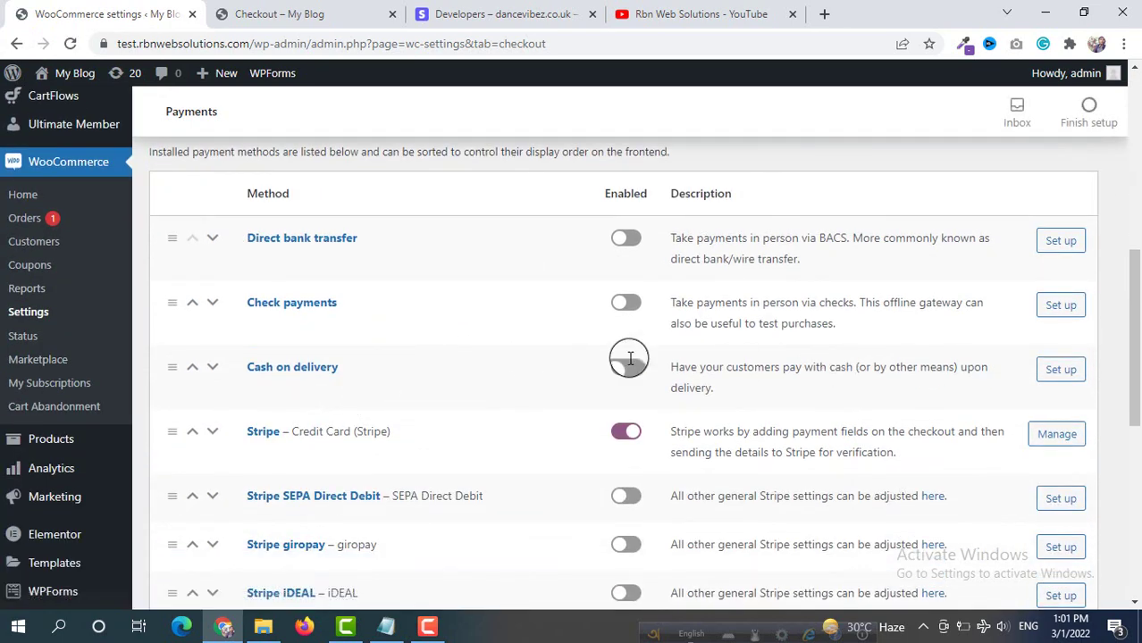
click(1041, 436)
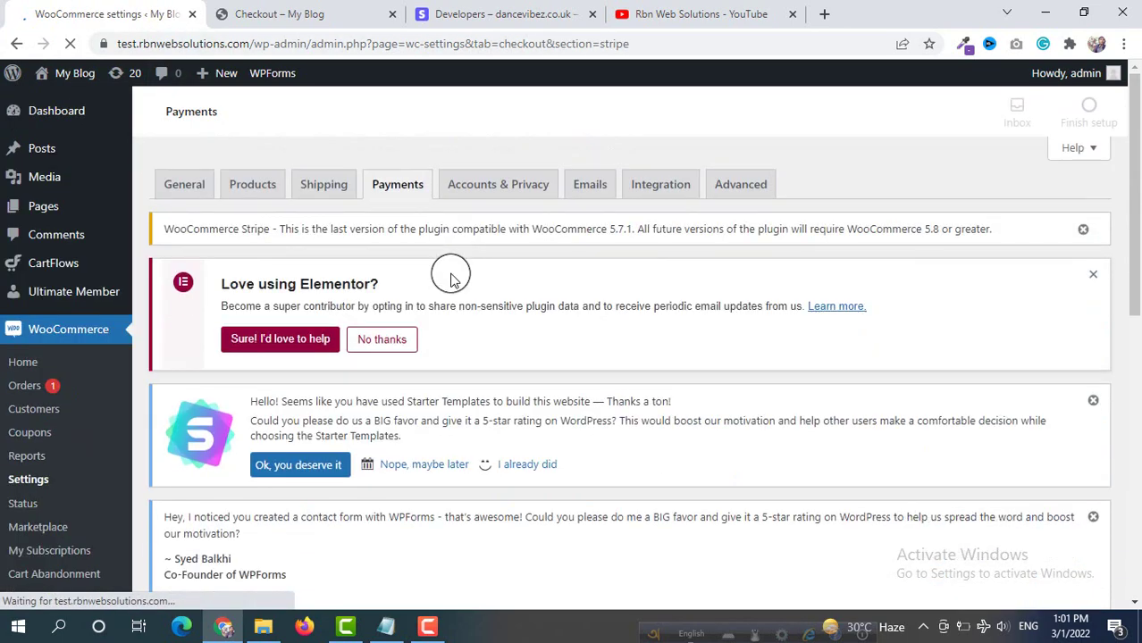
Turn off test mode in the general settings of the Stripe payment method.
scroll(449, 273, down, 5)
right_click(448, 274)
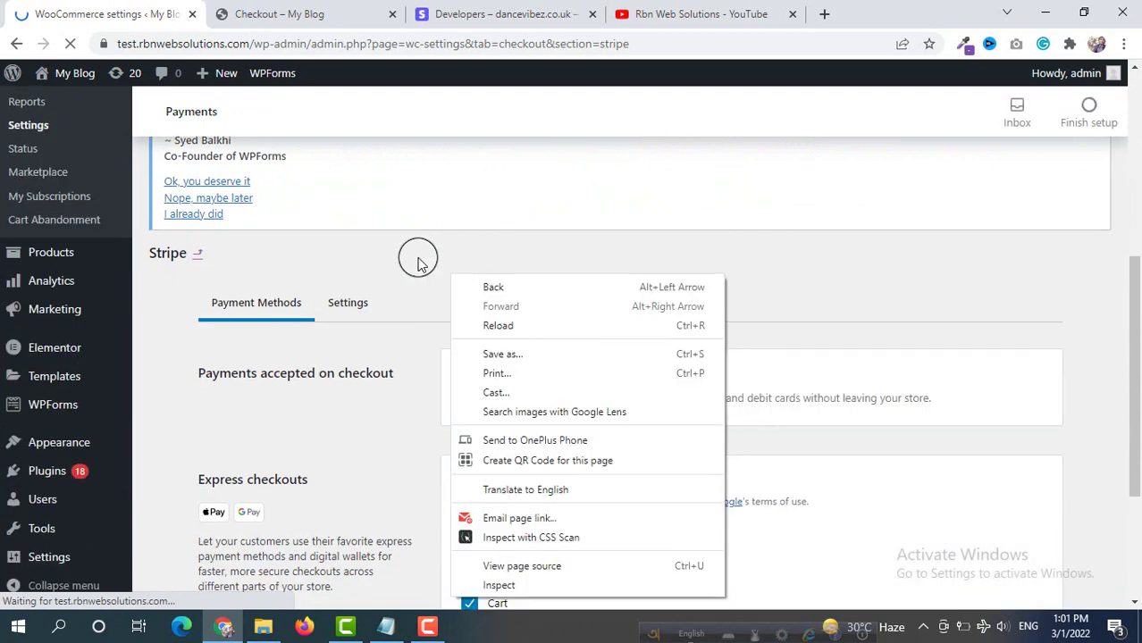
click(402, 245)
scroll(403, 243, down, 3)
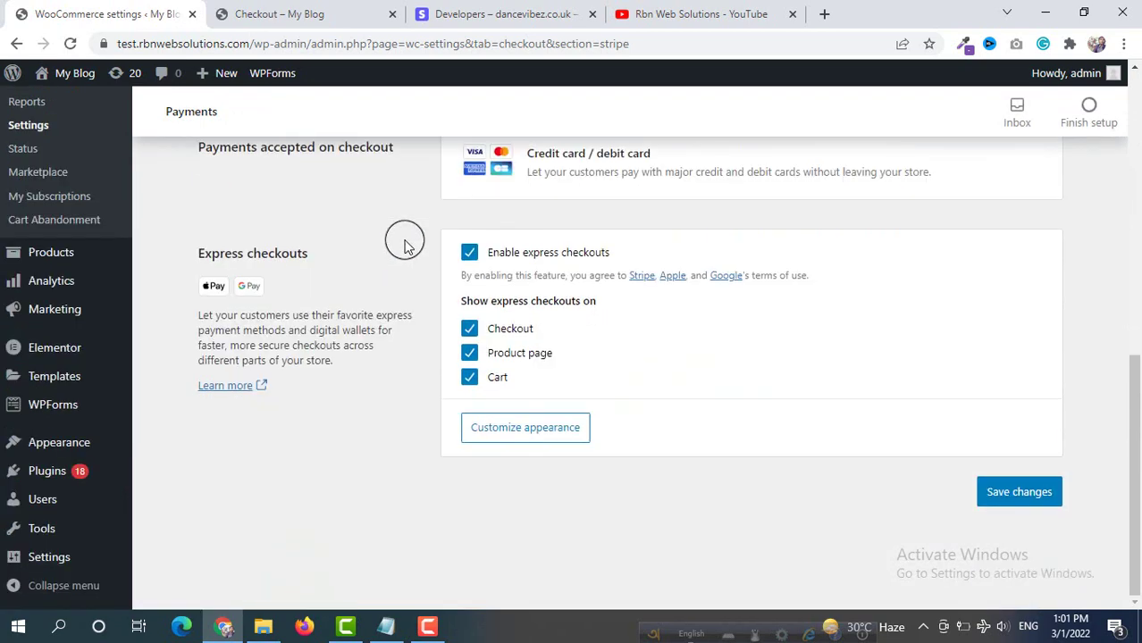
scroll(404, 246, up, 2)
click(347, 160)
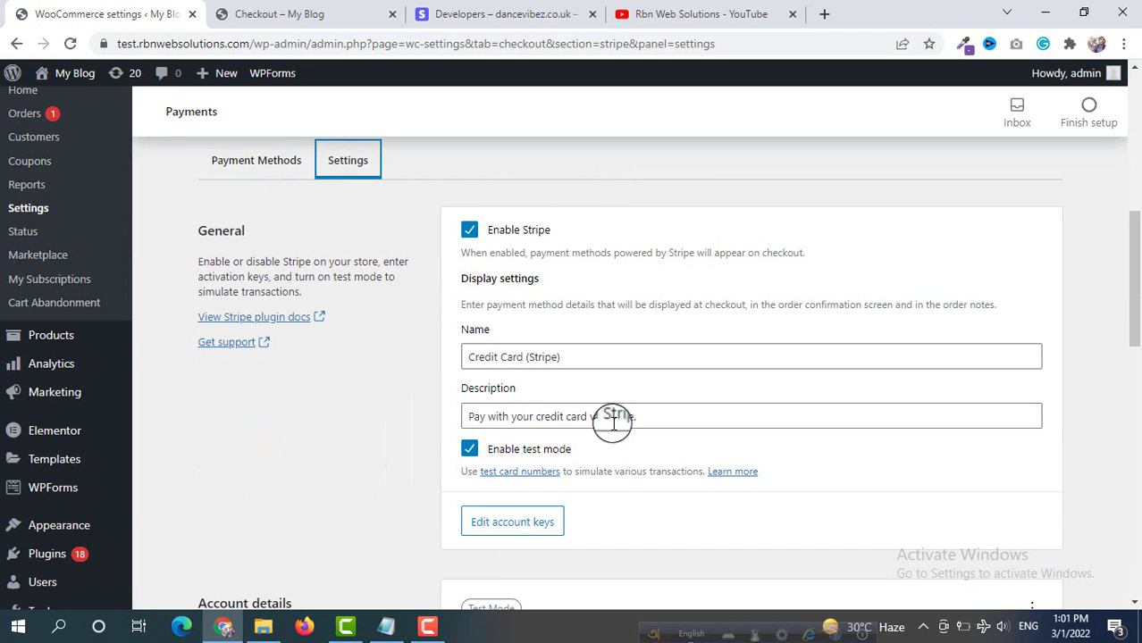
click(471, 450)
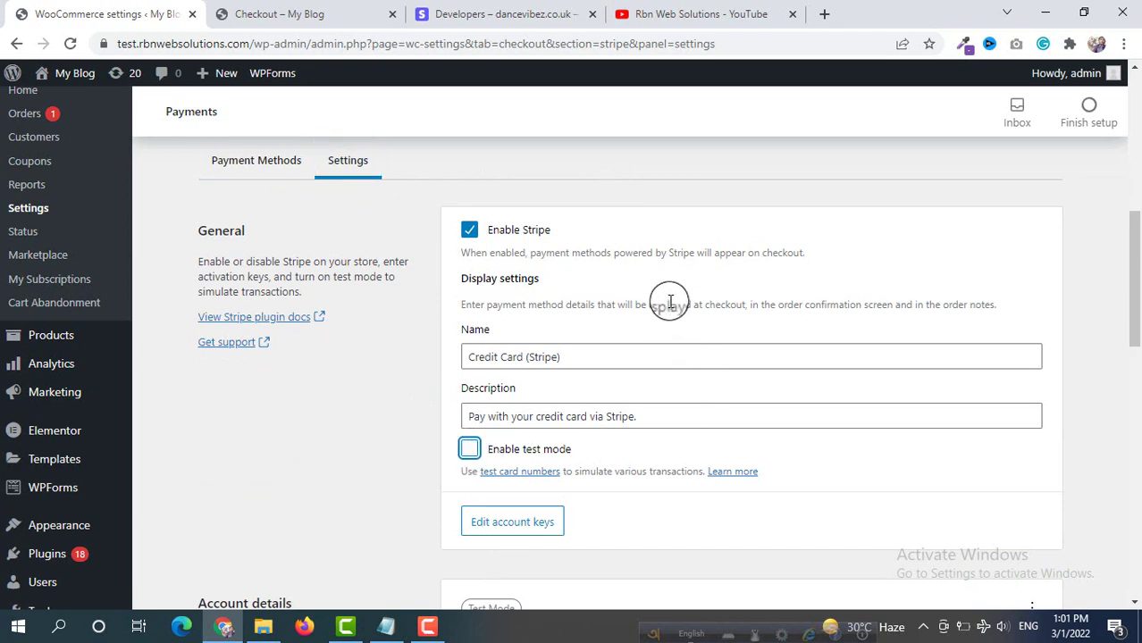
Open the live account keys for editing and paste the copied key as the live publishable key.
scroll(671, 305, down, 2)
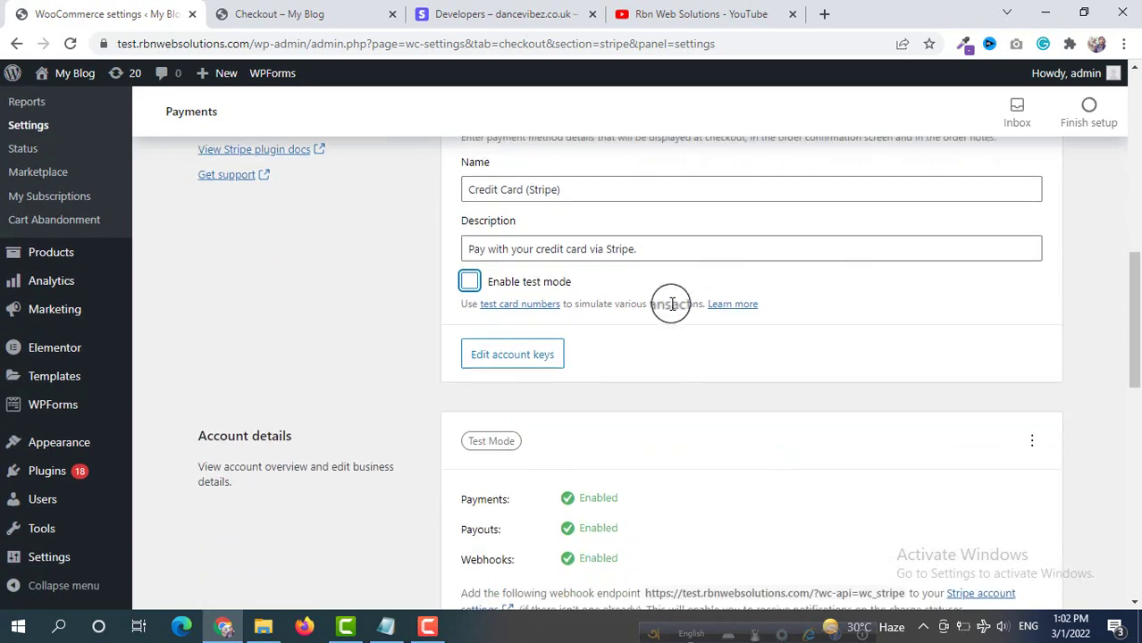
scroll(674, 304, down, 1)
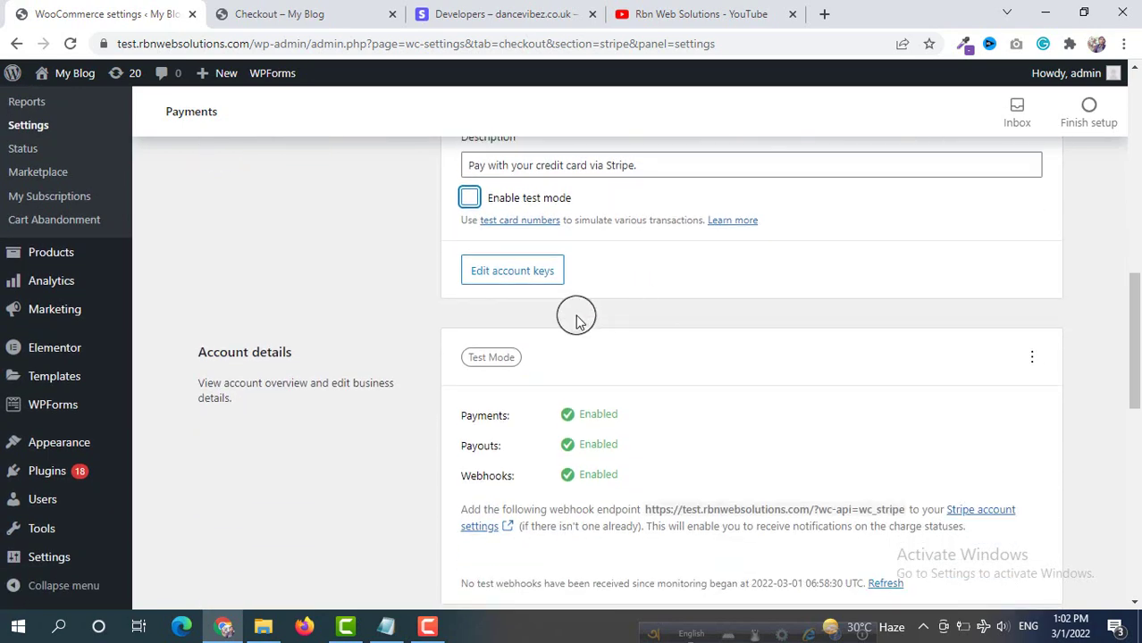
click(524, 273)
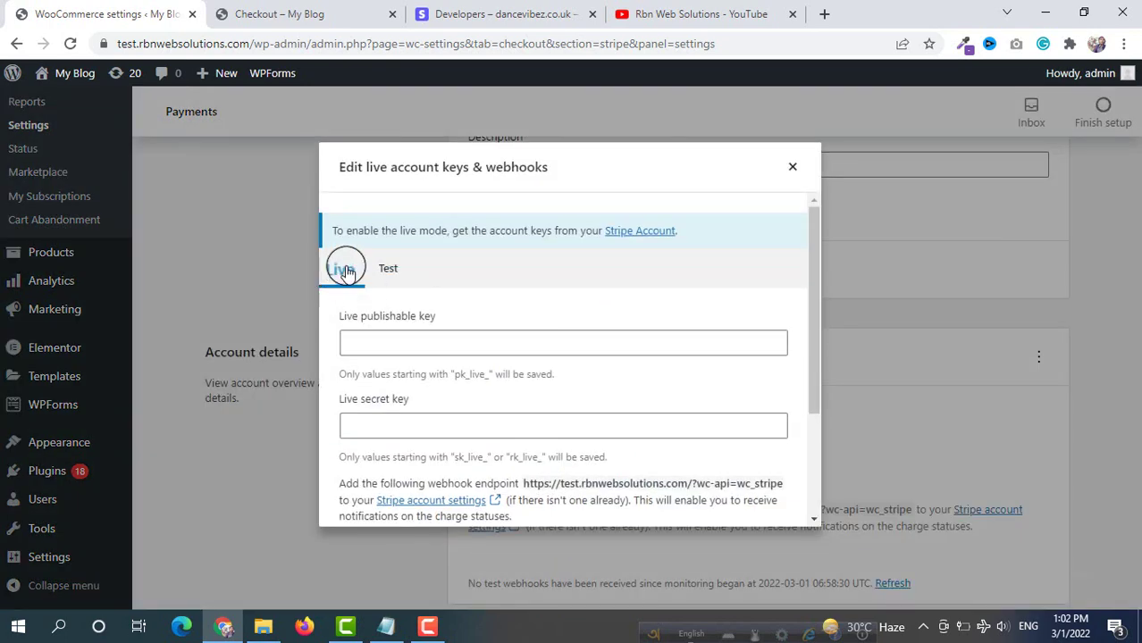
right_click(382, 341)
click(421, 162)
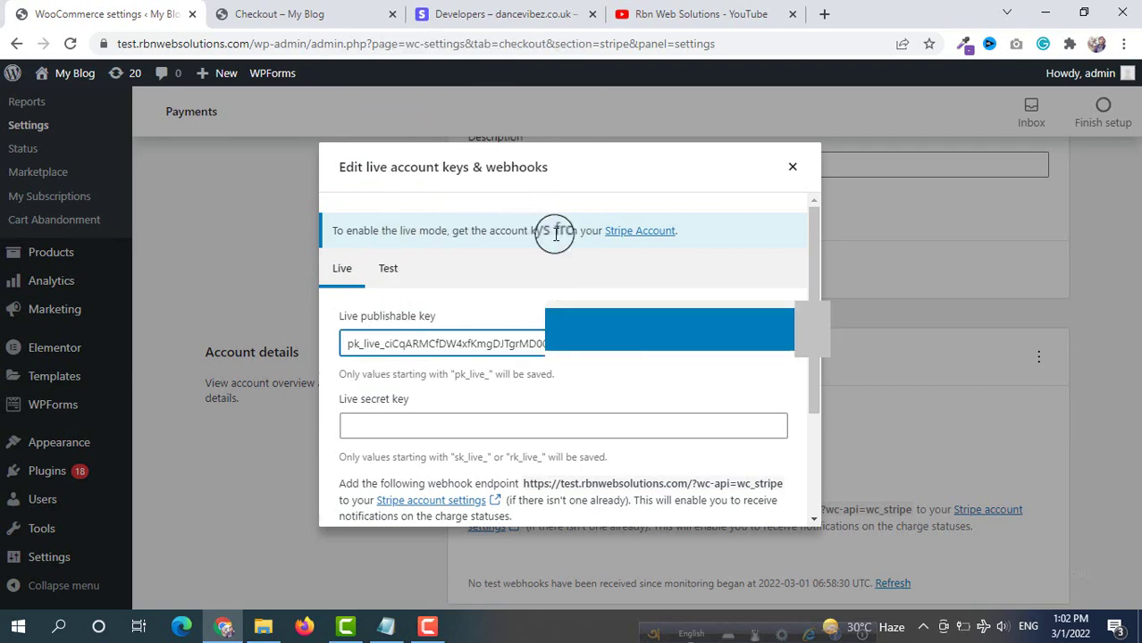
Switch to the Stripe dashboard, create a live secret key named "test site" under API keys, and copy it.
click(500, 14)
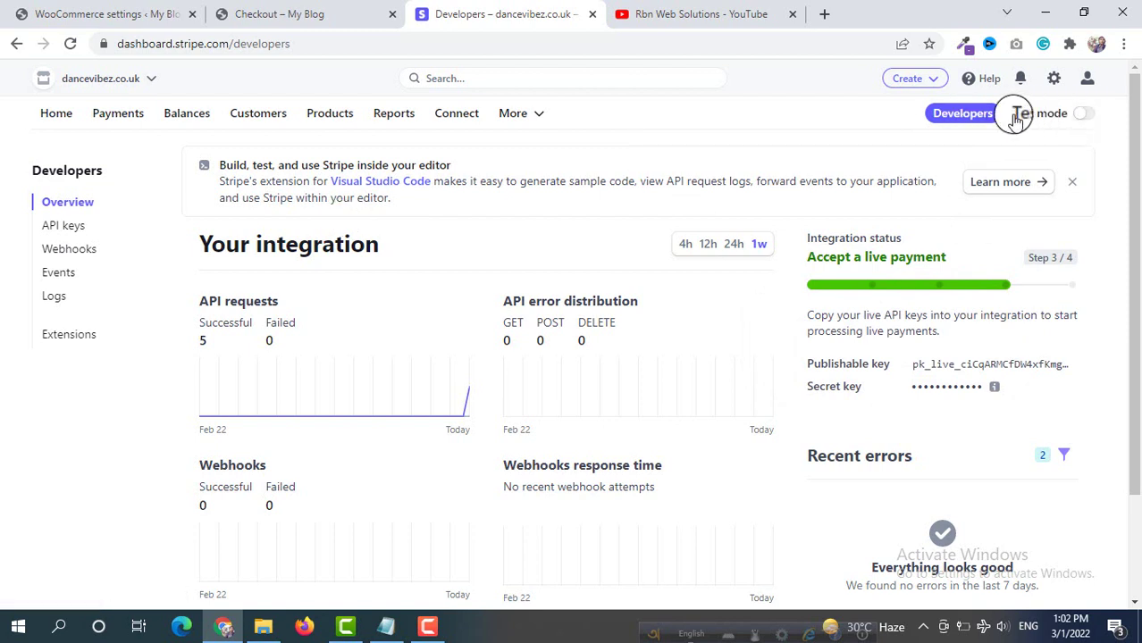
click(65, 226)
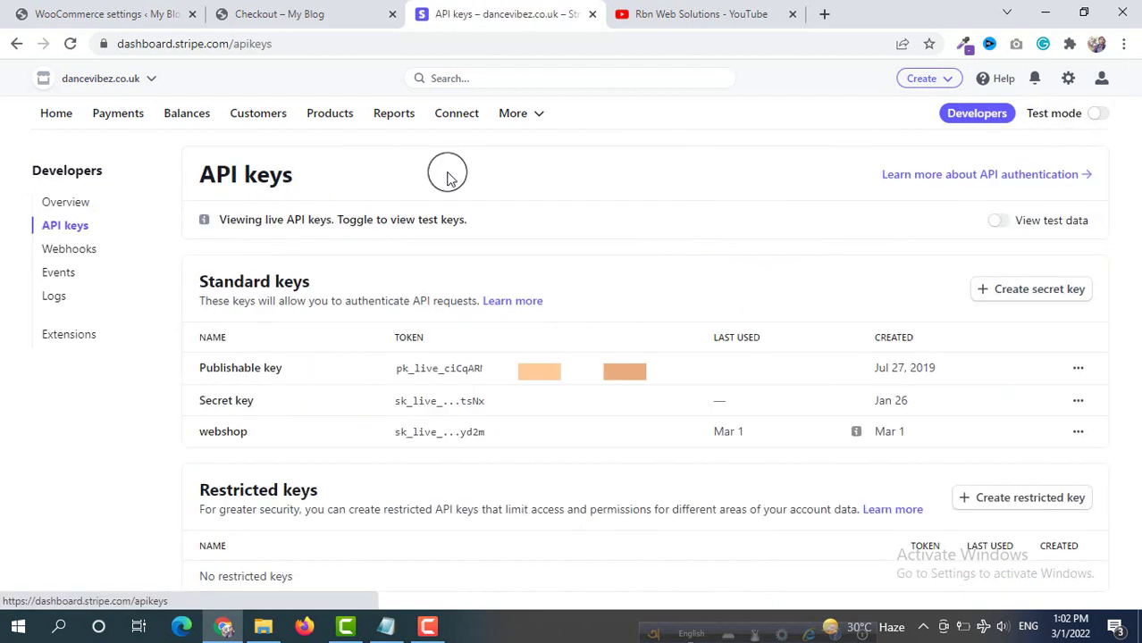
click(1051, 300)
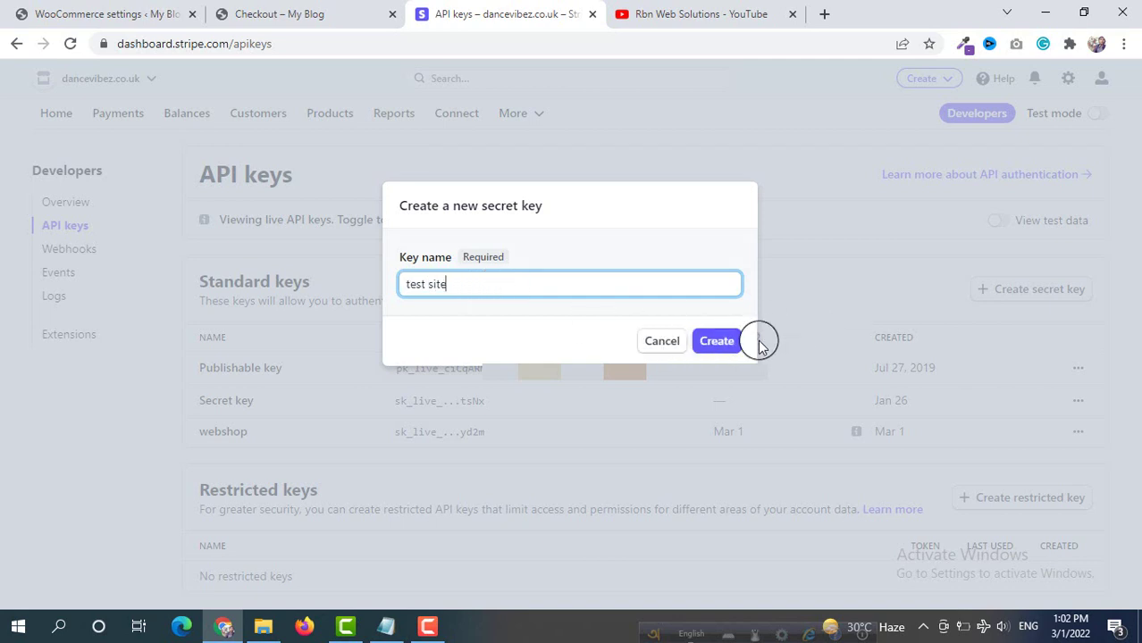
click(718, 343)
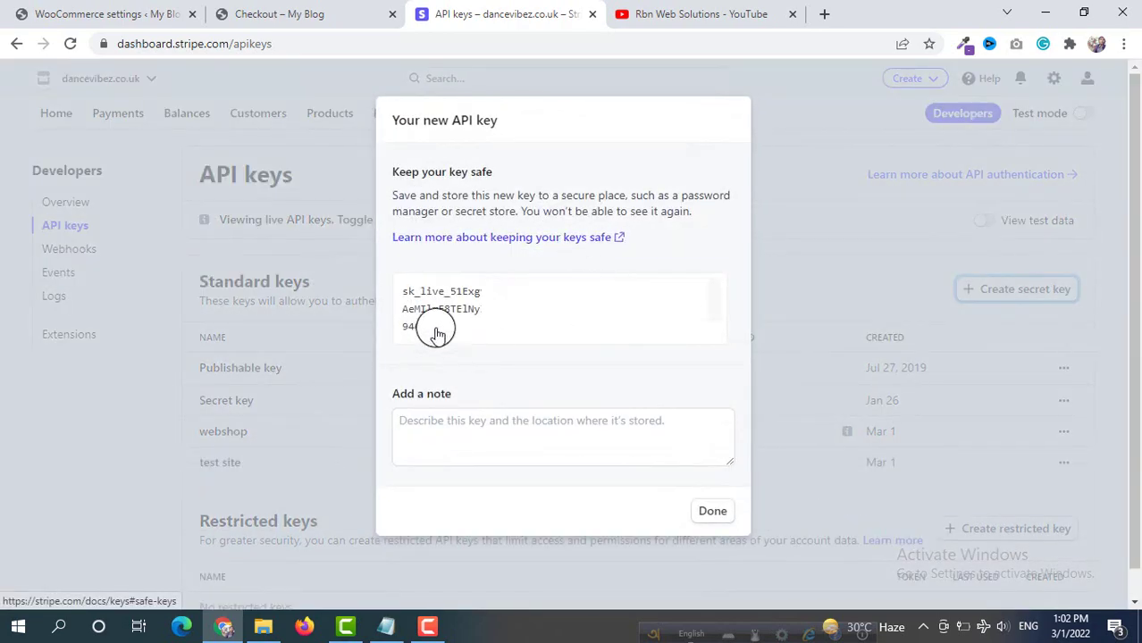
click(515, 302)
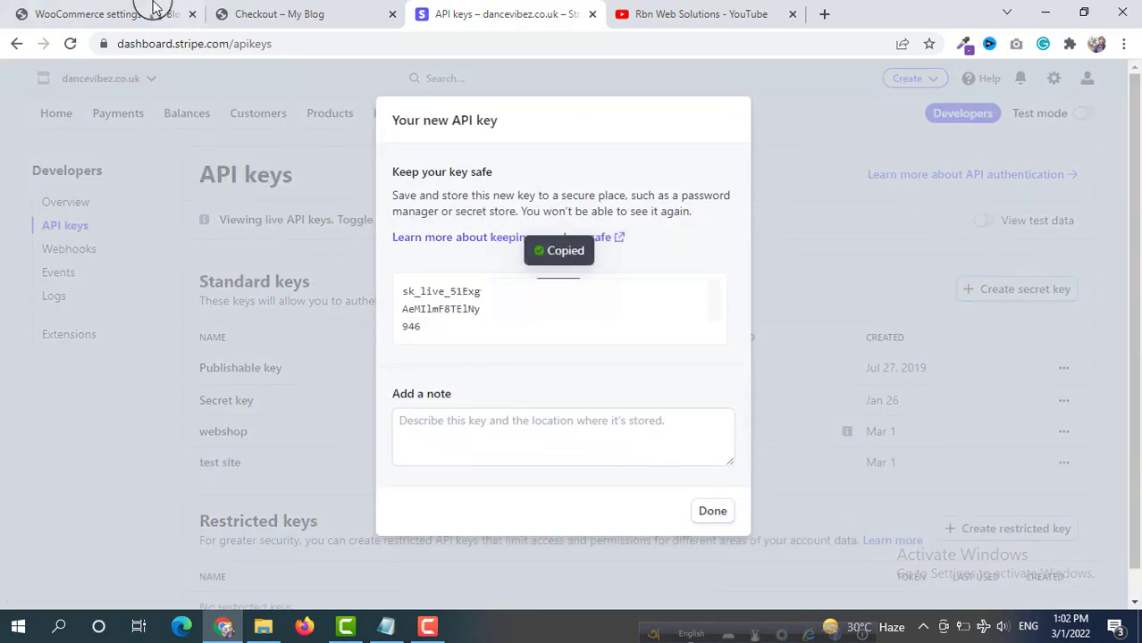
Switch back to the WooCommerce settings and paste the copied key as the live secret key.
click(94, 11)
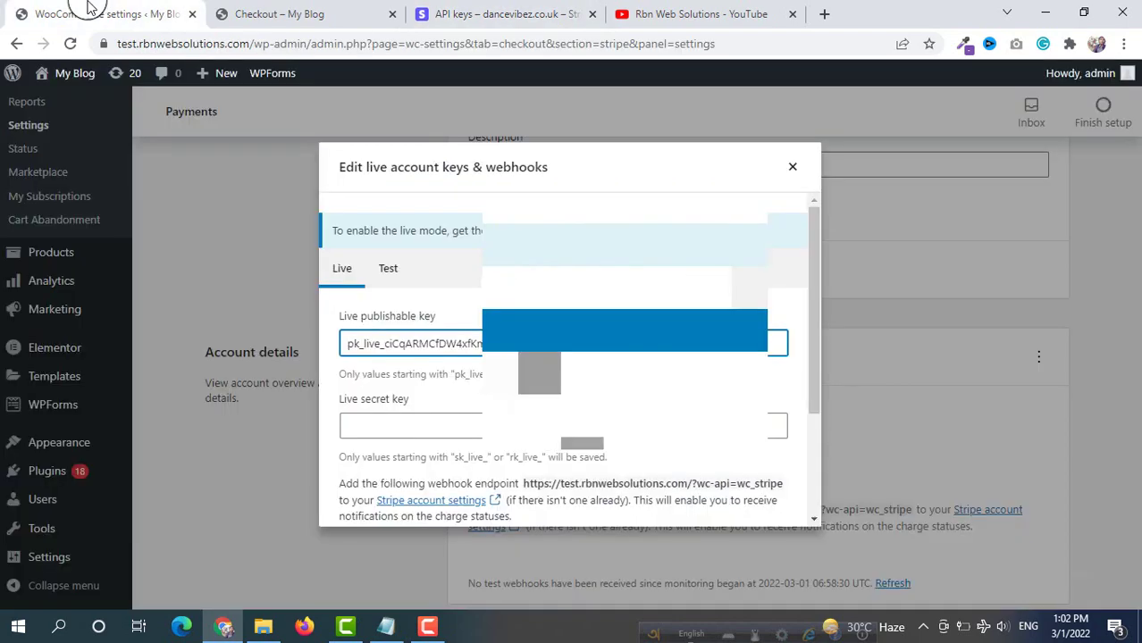
right_click(396, 433)
click(438, 255)
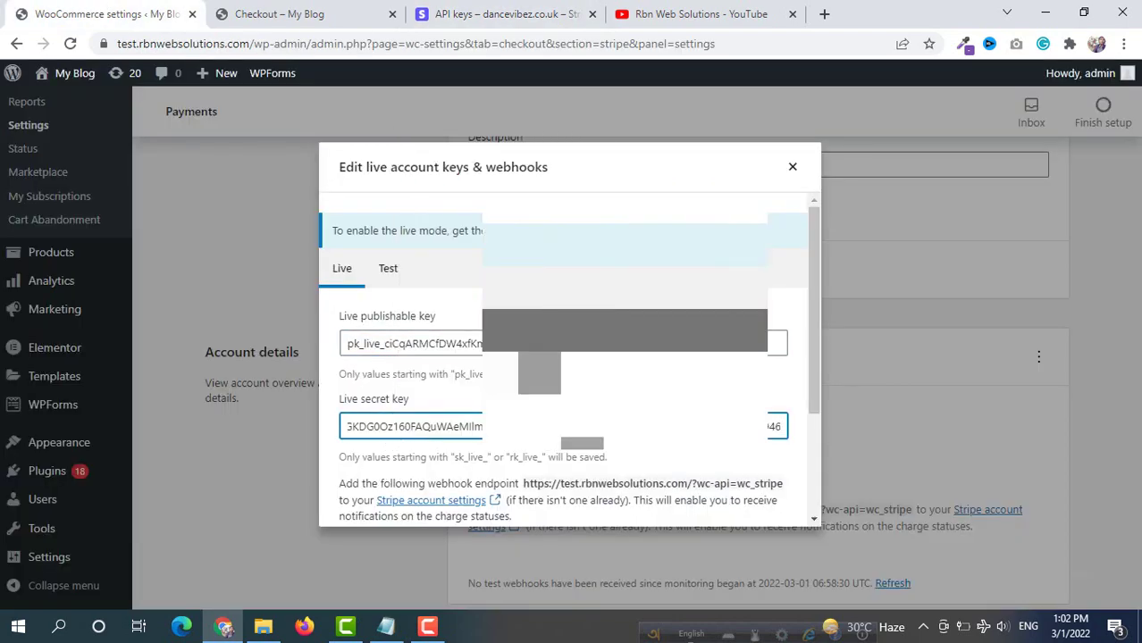
scroll(406, 398, down, 3)
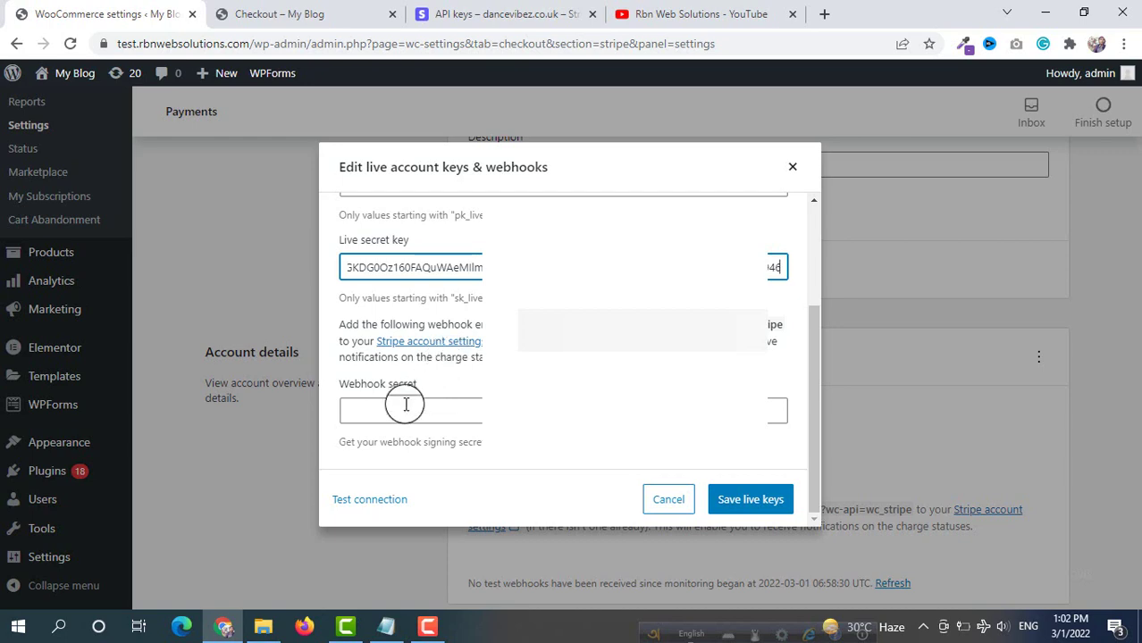
Return to Stripe, dismiss the new API key dialog, and open the form for adding a hosted webhook endpoint.
click(455, 7)
click(713, 512)
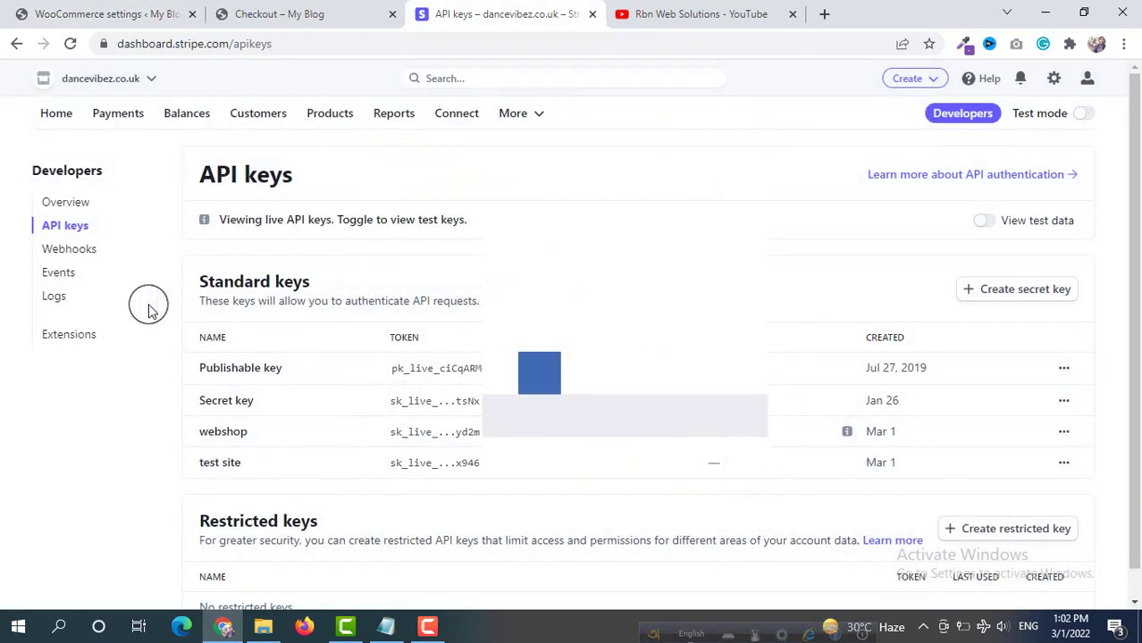
click(68, 252)
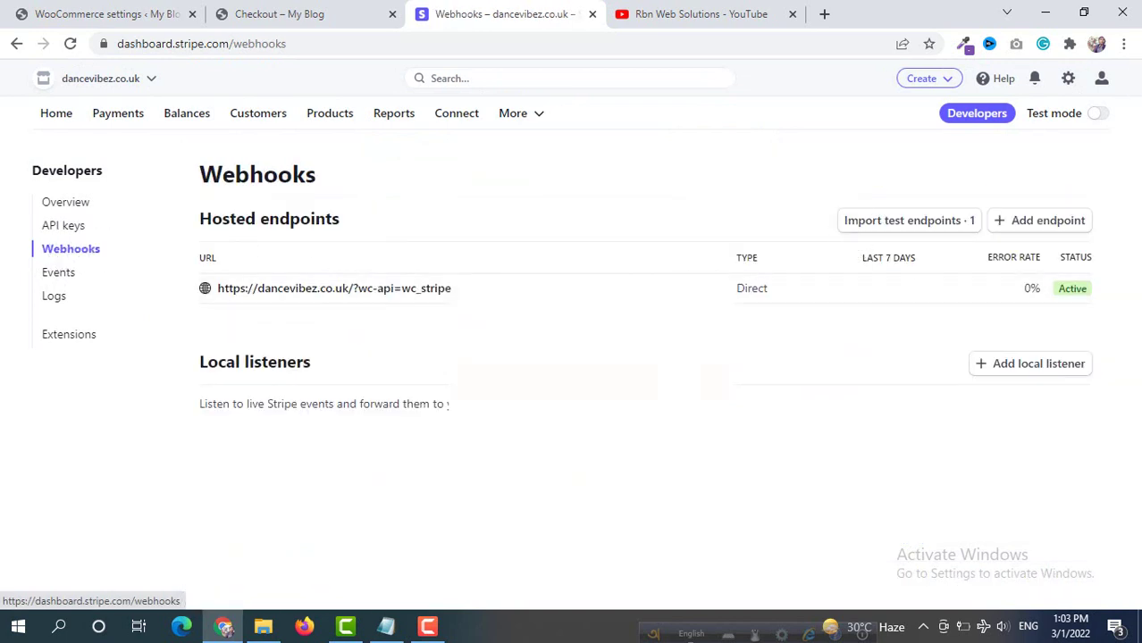
click(738, 394)
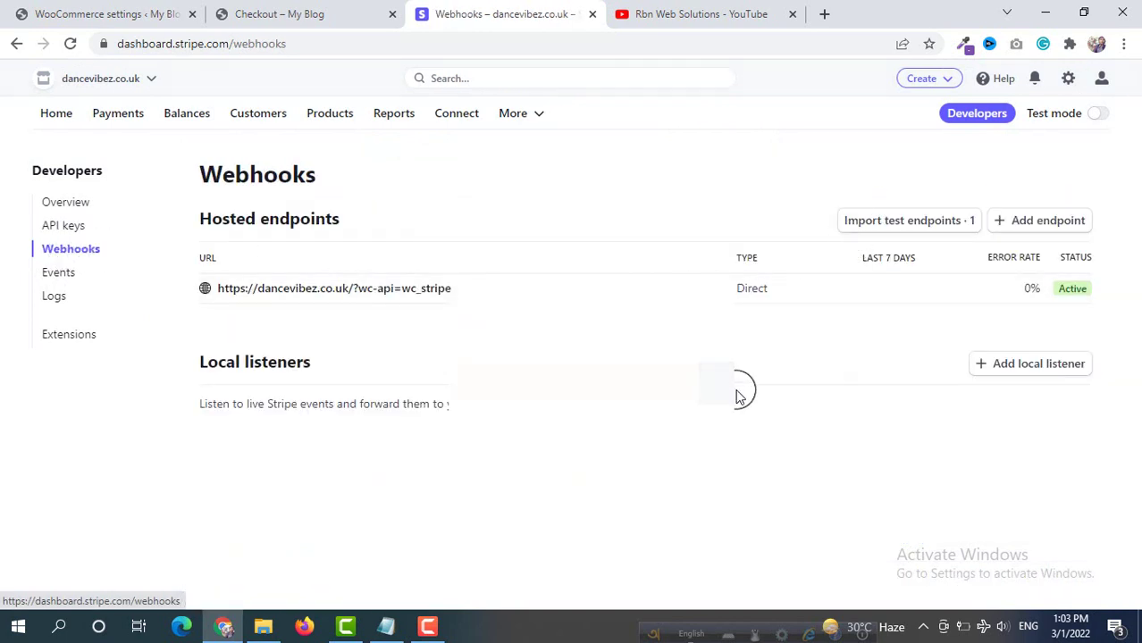
click(1041, 222)
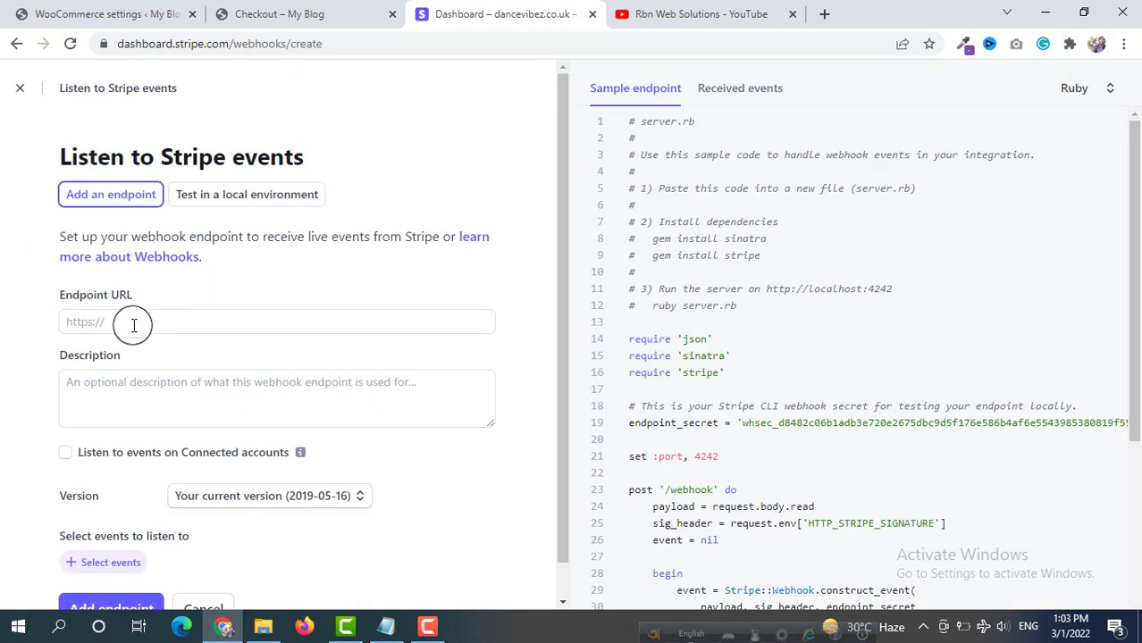
click(133, 326)
Copy the wc_stripe webhook endpoint address from the live account keys dialog in WooCommerce and return to the Stripe endpoint form.
click(268, 13)
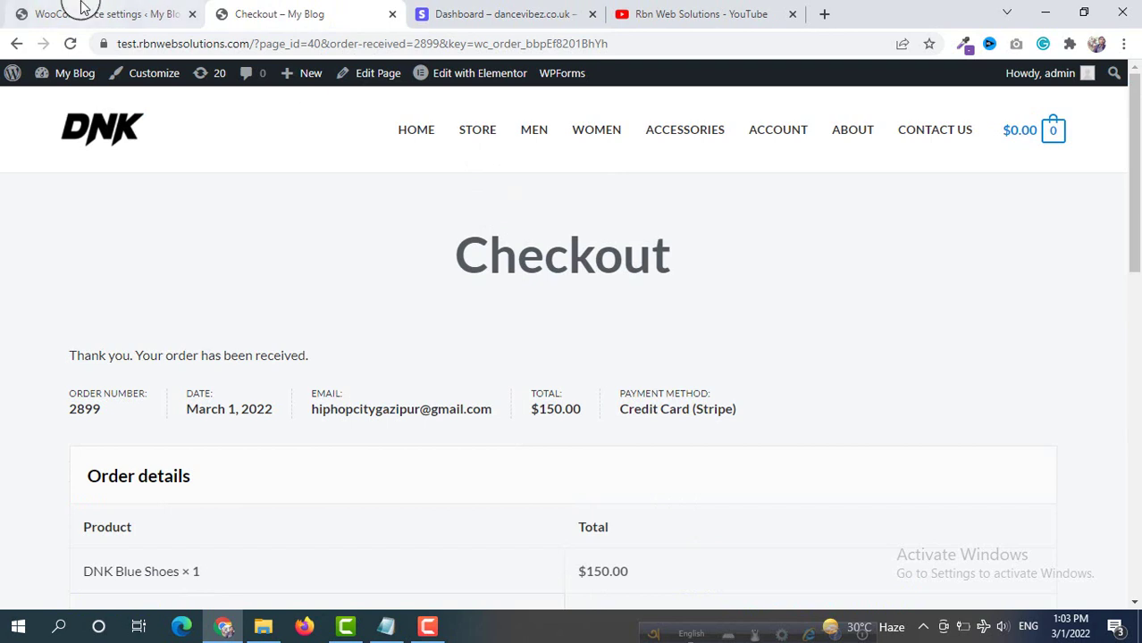
drag(83, 7, 286, 27)
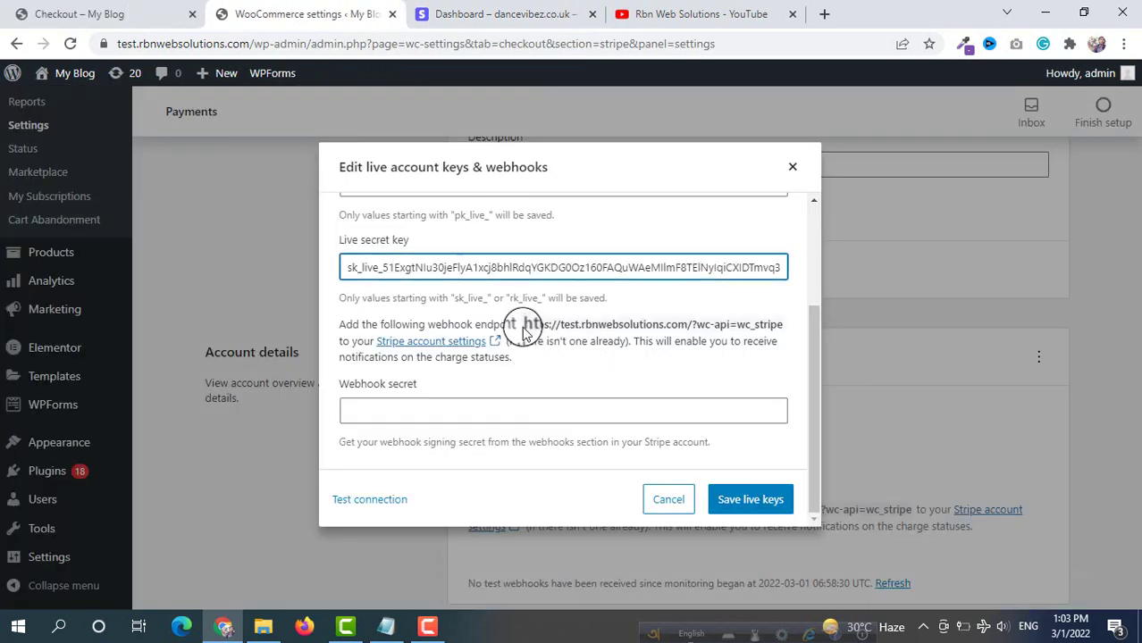
drag(523, 329, 783, 328)
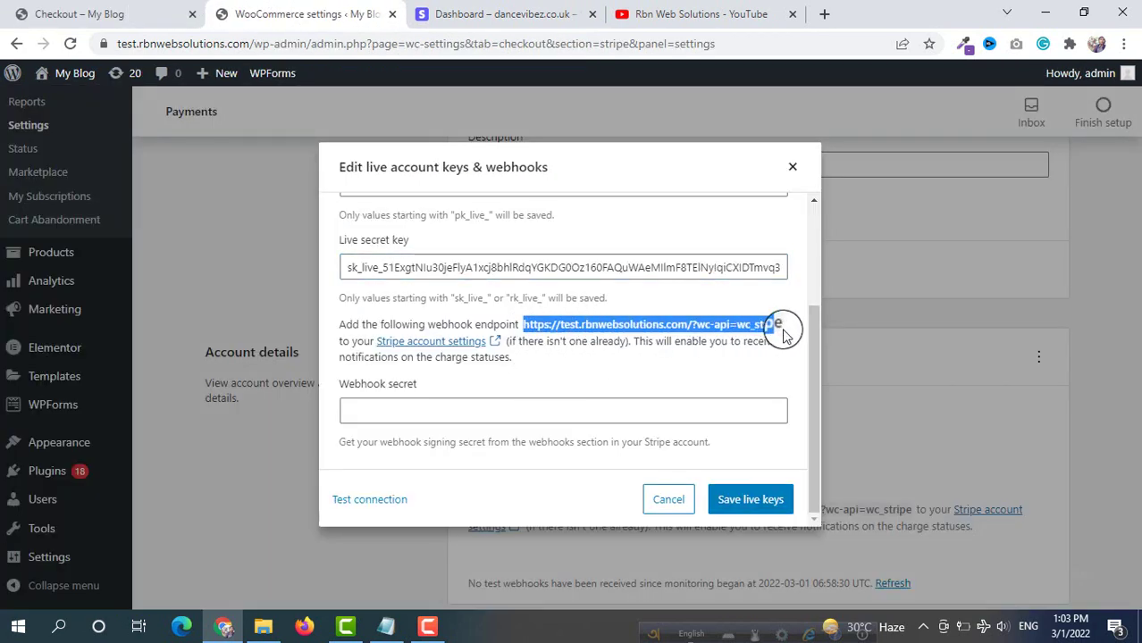
right_click(661, 323)
click(706, 336)
click(500, 13)
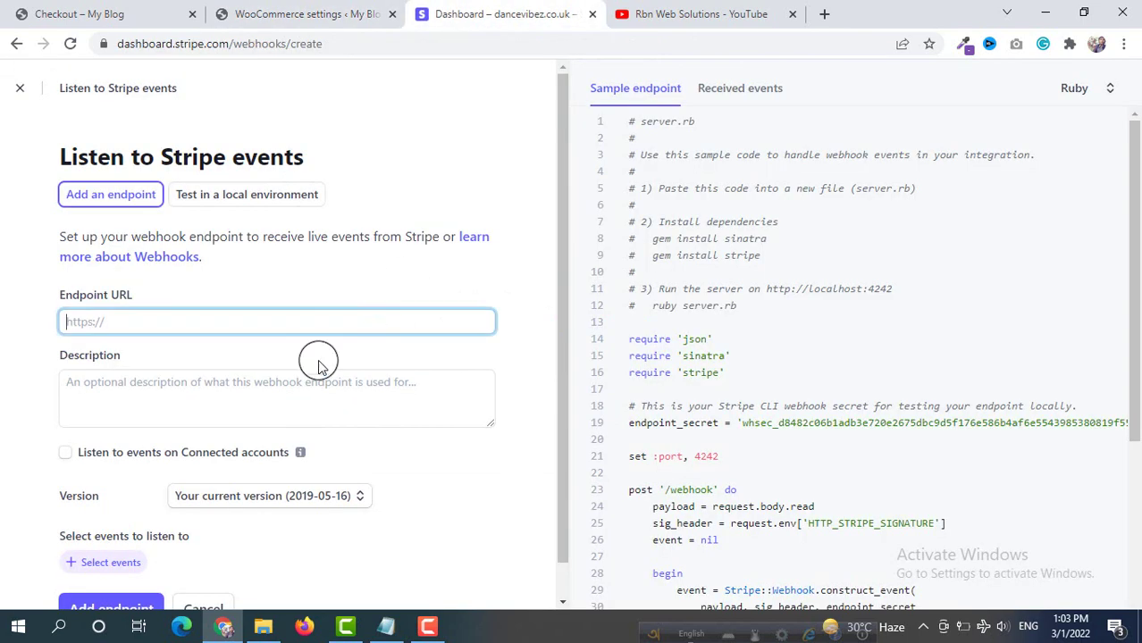
Paste the copied address as the endpoint URL and describe the endpoint as "We are using for accepting payments".
right_click(152, 333)
click(191, 157)
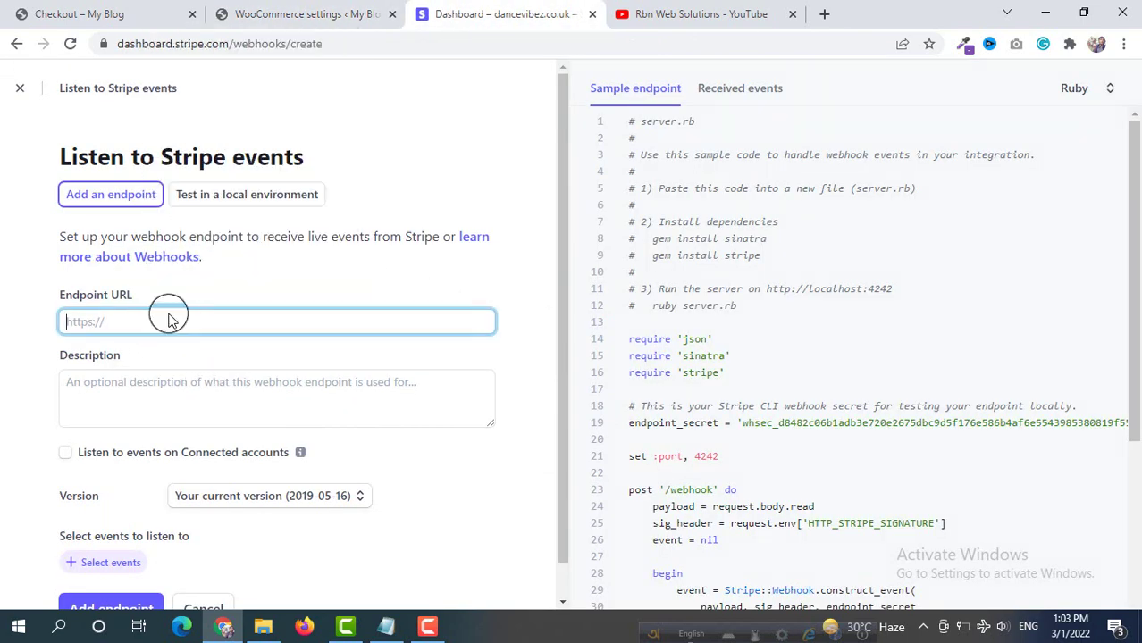
click(120, 400)
text(We)
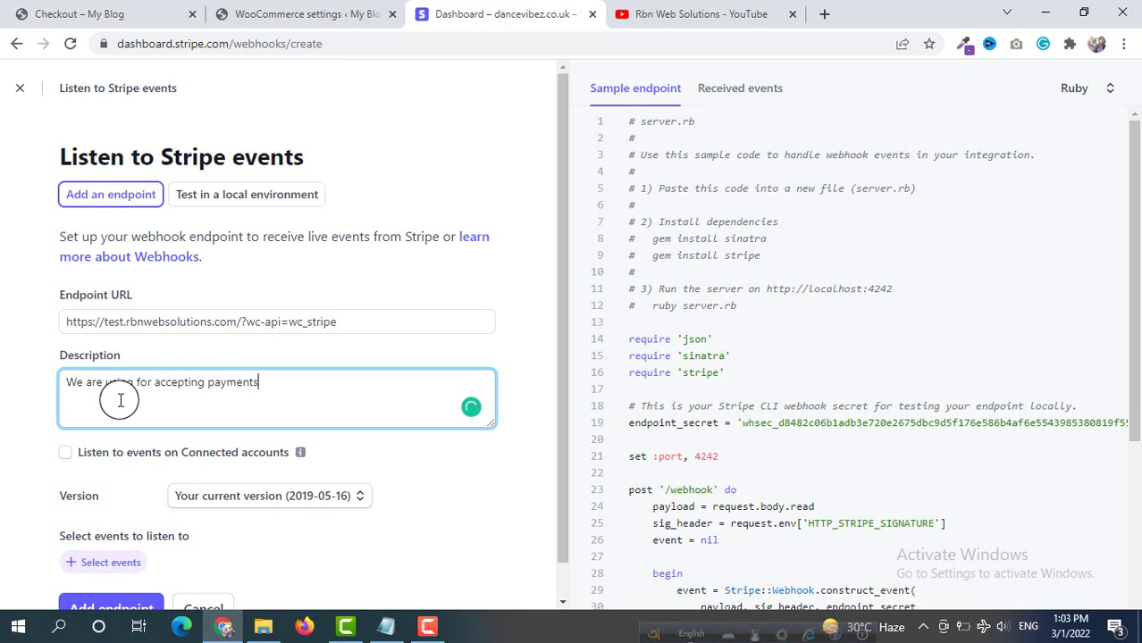
Select the charge.captured event from the Charge group and add the webhook endpoint.
scroll(217, 506, down, 1)
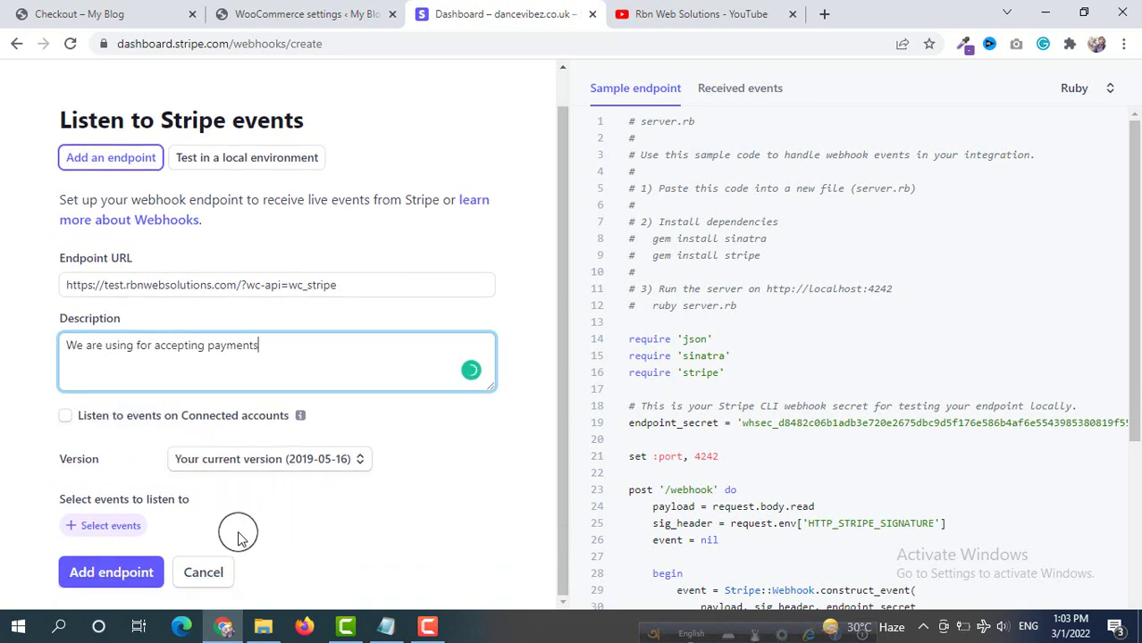
click(106, 533)
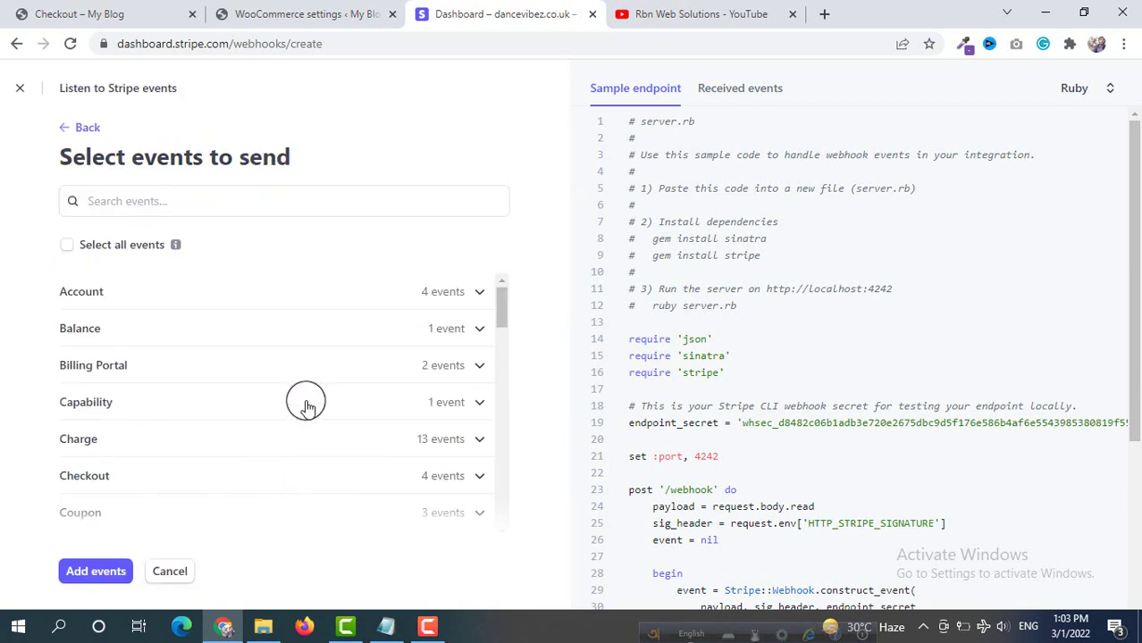
scroll(173, 442, down, 2)
click(96, 356)
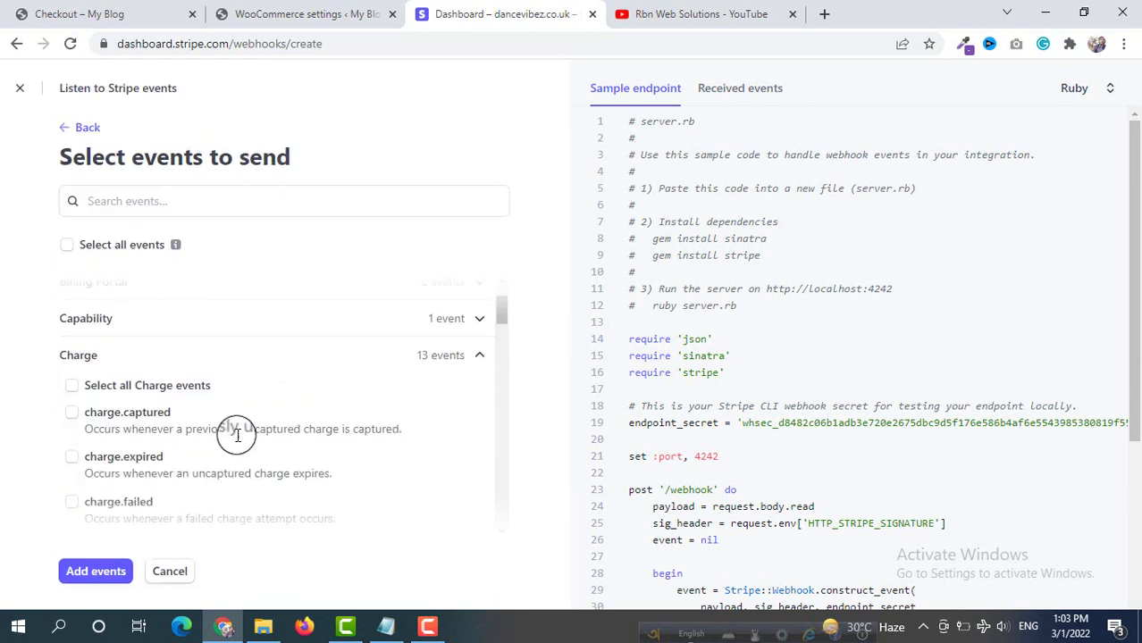
click(69, 415)
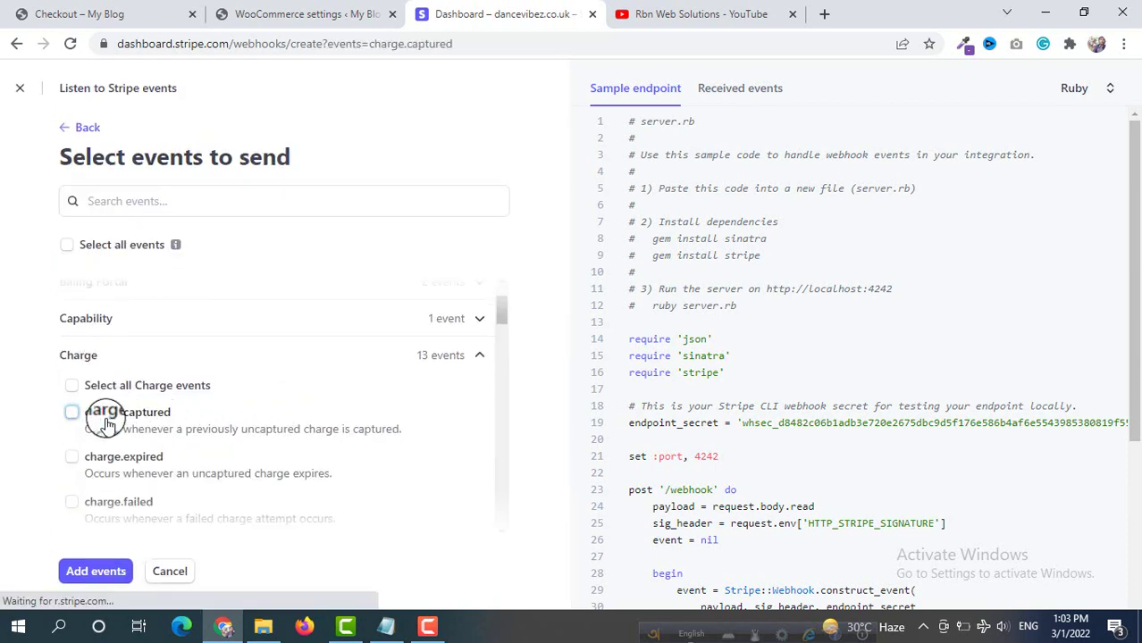
click(79, 569)
scroll(438, 344, down, 1)
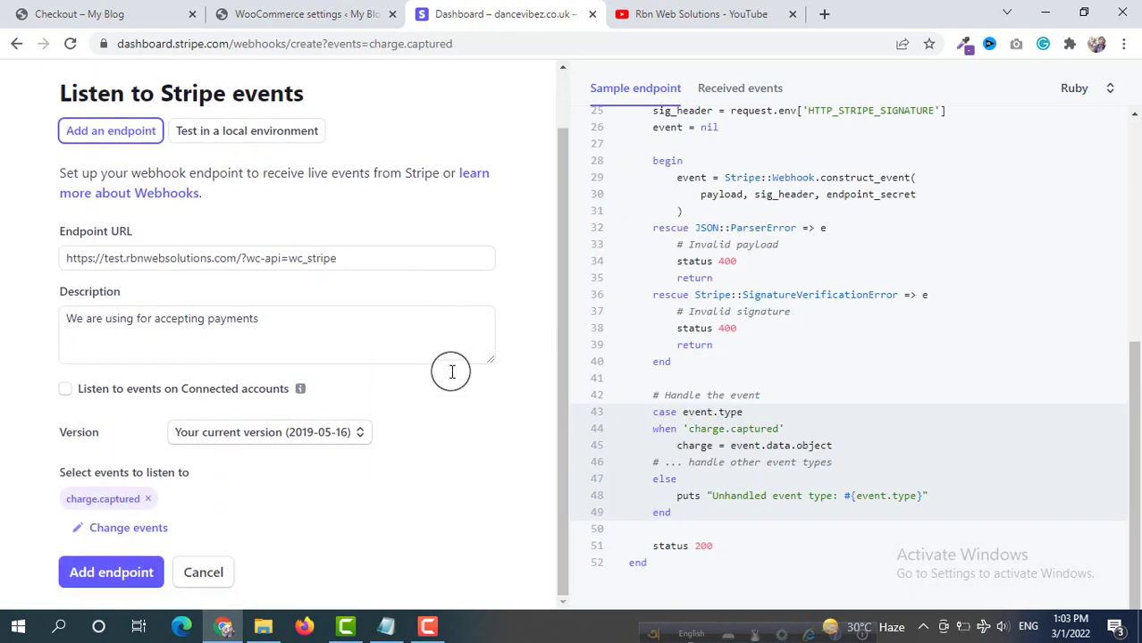
click(99, 576)
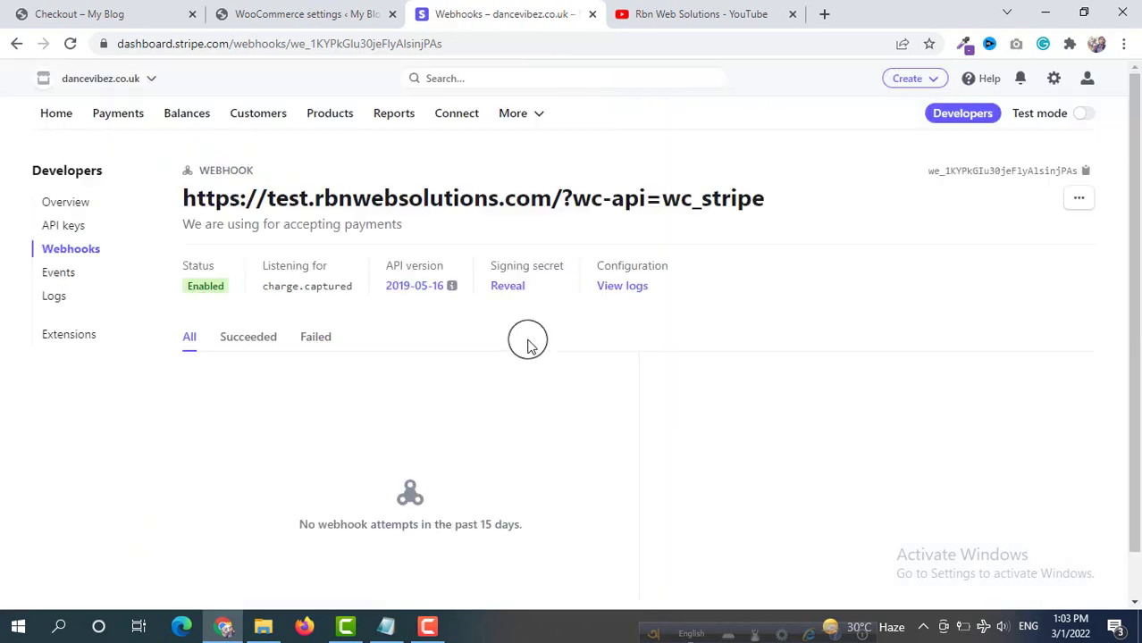
Reveal the signing secret of the test.rbnwebsolutions.com webhook and copy it.
click(512, 291)
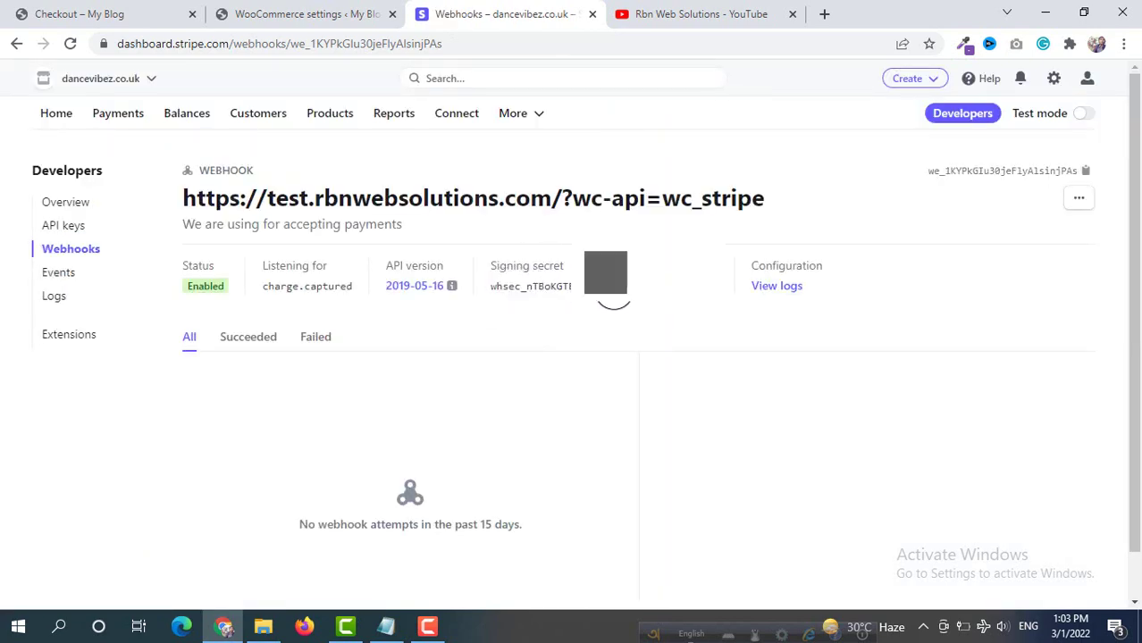
double_click(608, 295)
right_click(616, 296)
click(663, 308)
Paste the signing secret as the webhook secret in the WooCommerce live account keys, then save the live keys and settings.
click(90, 13)
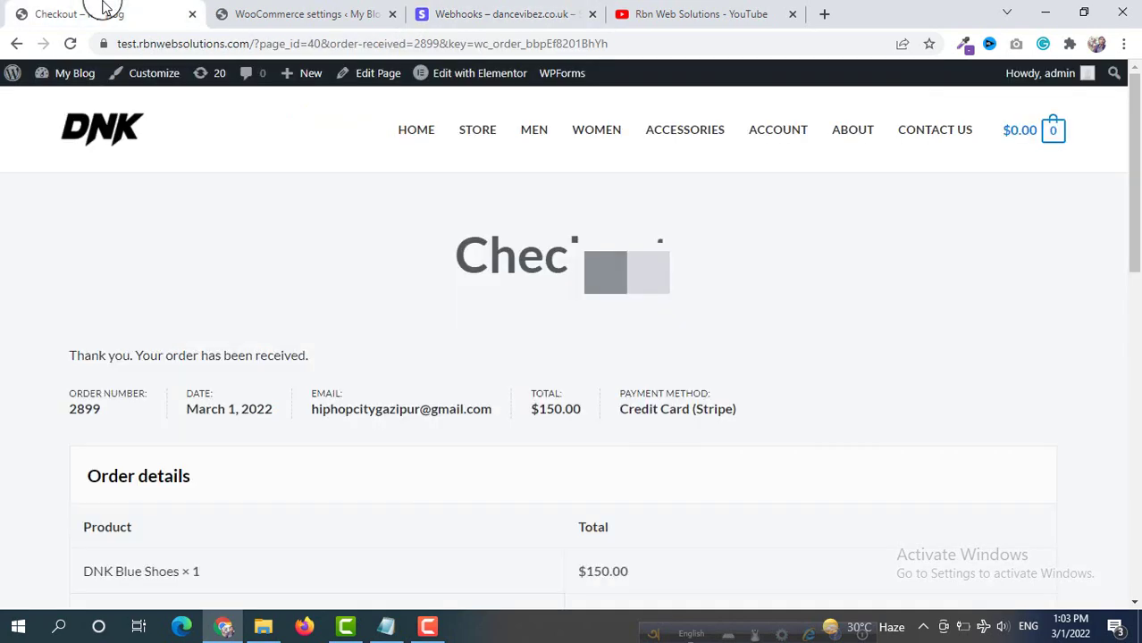
click(264, 13)
right_click(422, 420)
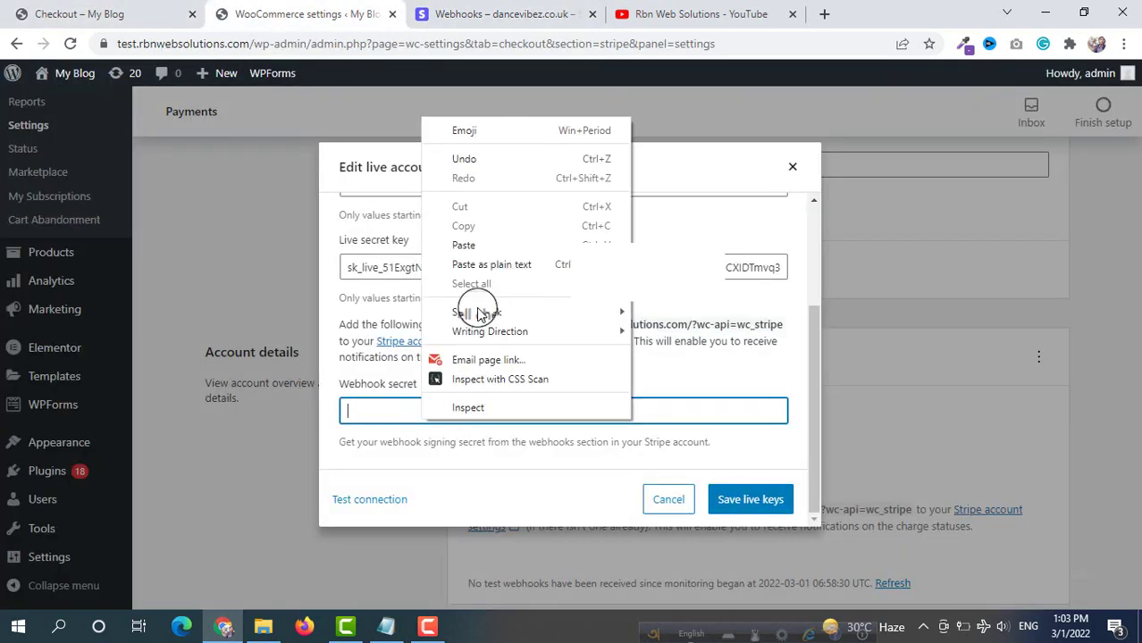
click(466, 248)
click(750, 500)
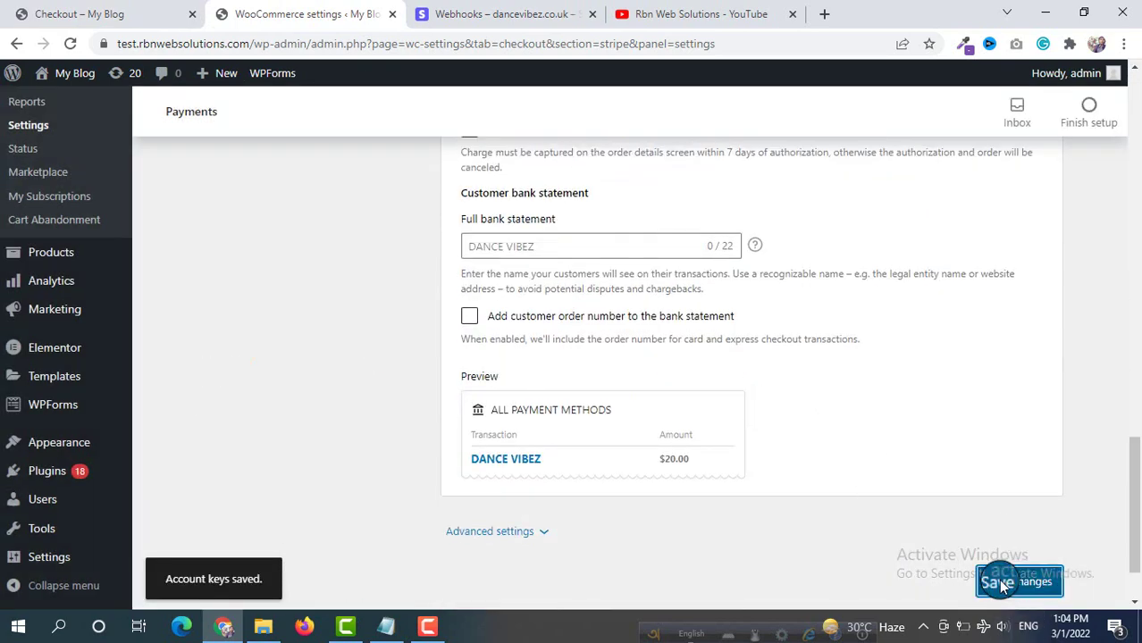
Open the DNK Yellow Shoes product from the store's home page and add it to the cart.
click(89, 14)
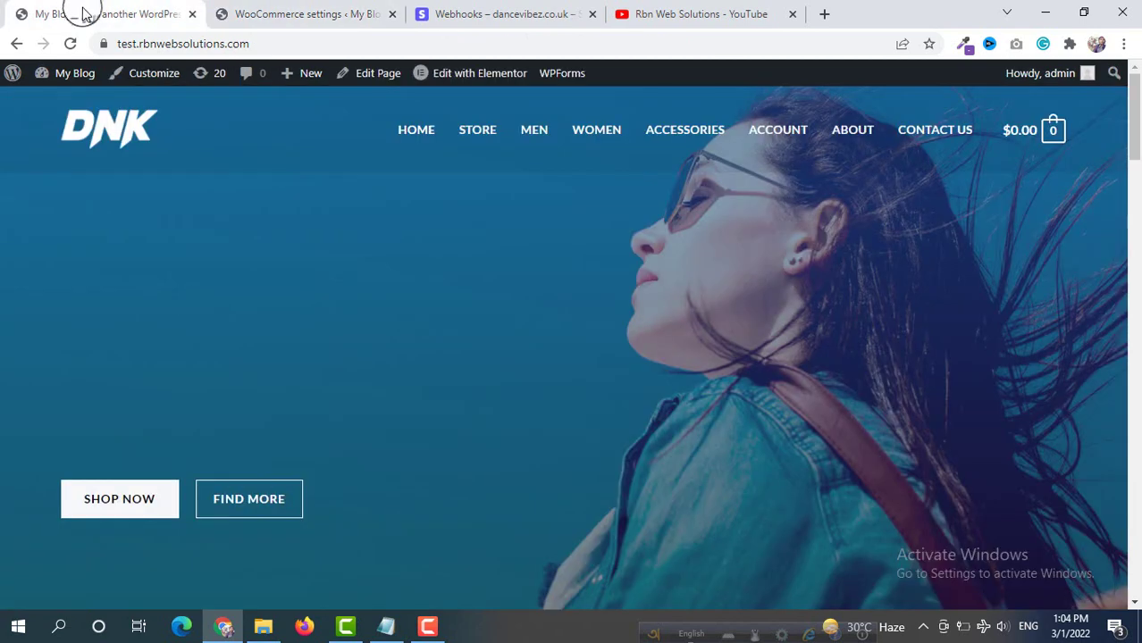
scroll(303, 357, down, 10)
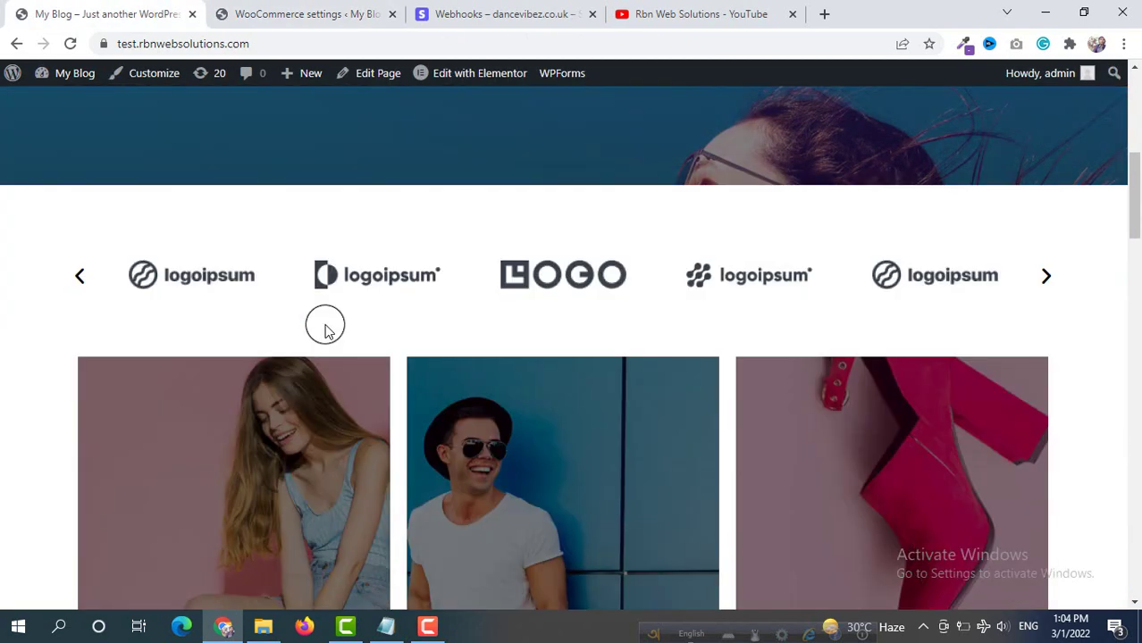
scroll(326, 331, down, 4)
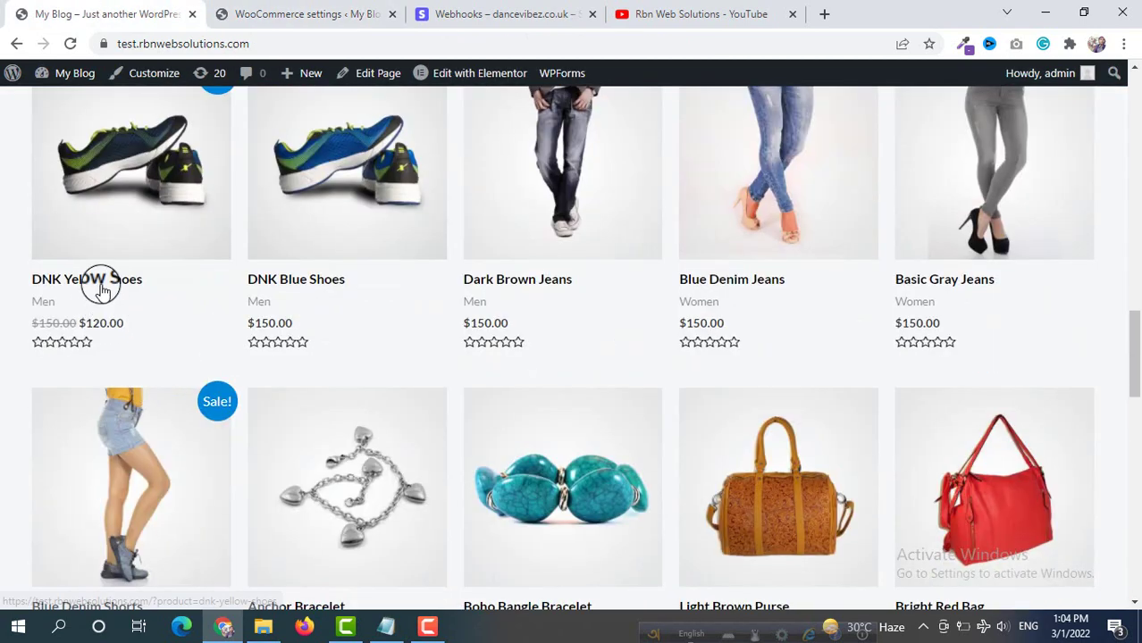
click(101, 284)
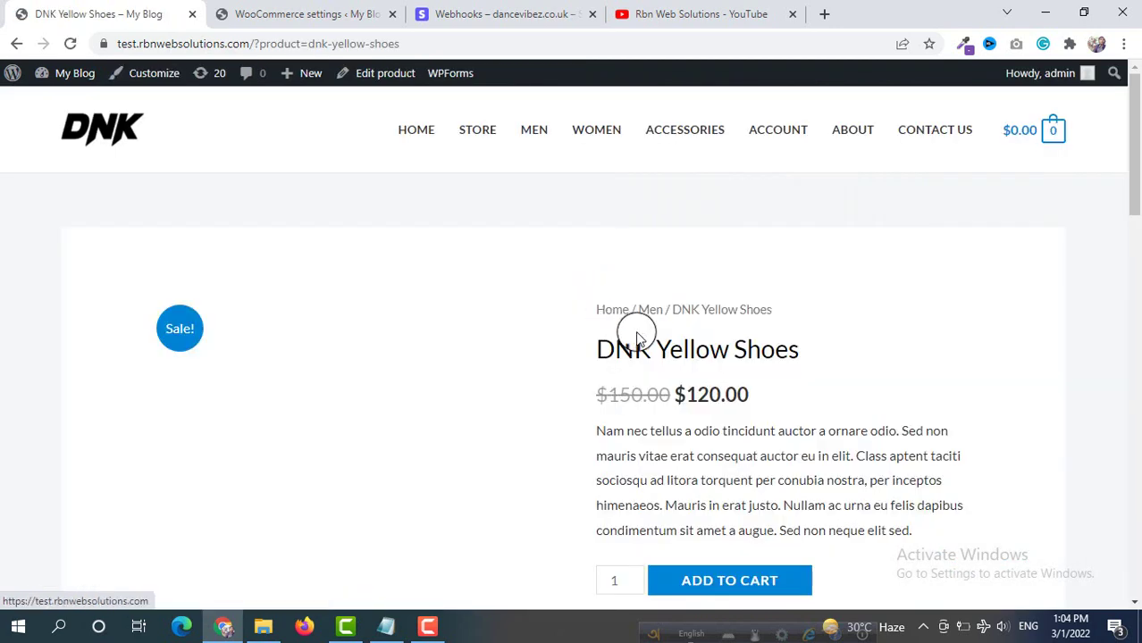
scroll(697, 370, down, 2)
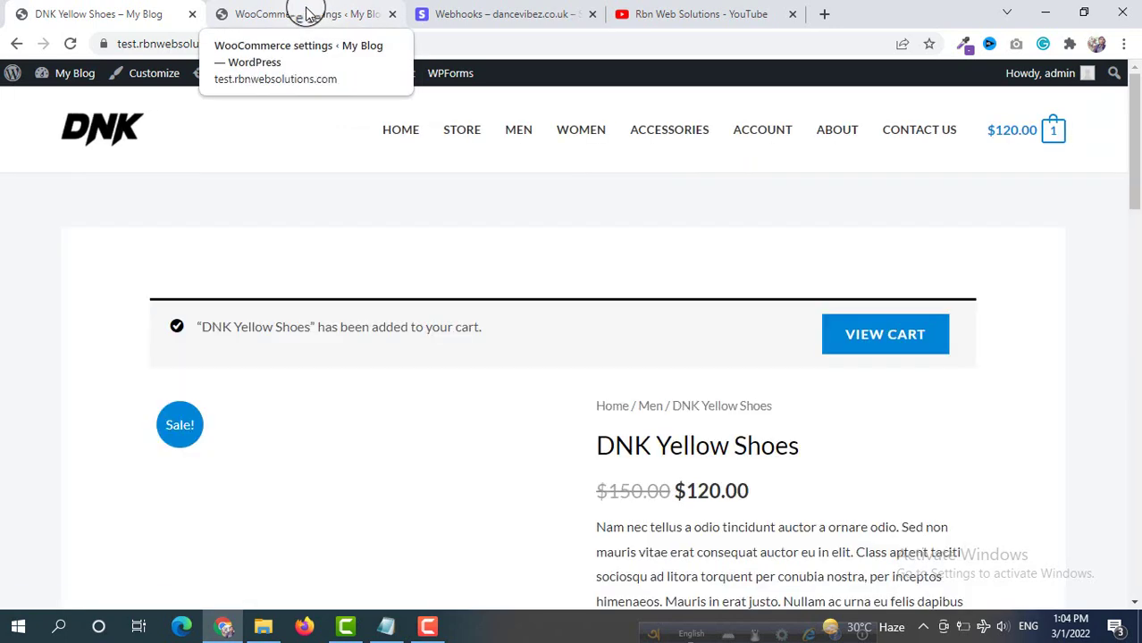
Revisit the WooCommerce Stripe settings and switch to the Rbn Web Solutions YouTube channel page.
click(307, 14)
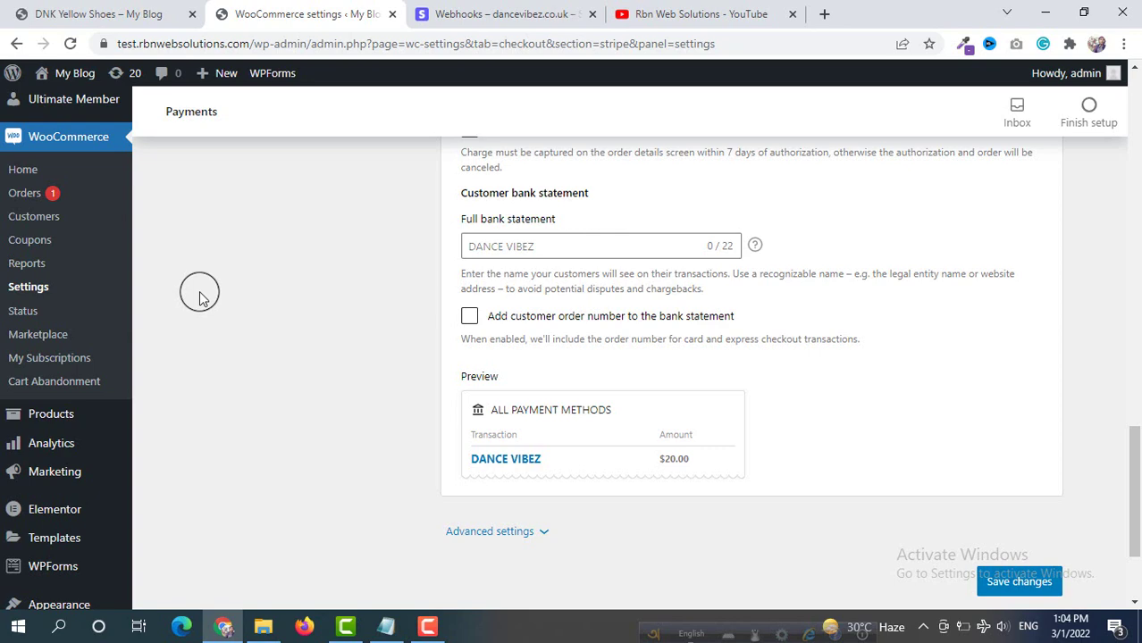
click(672, 13)
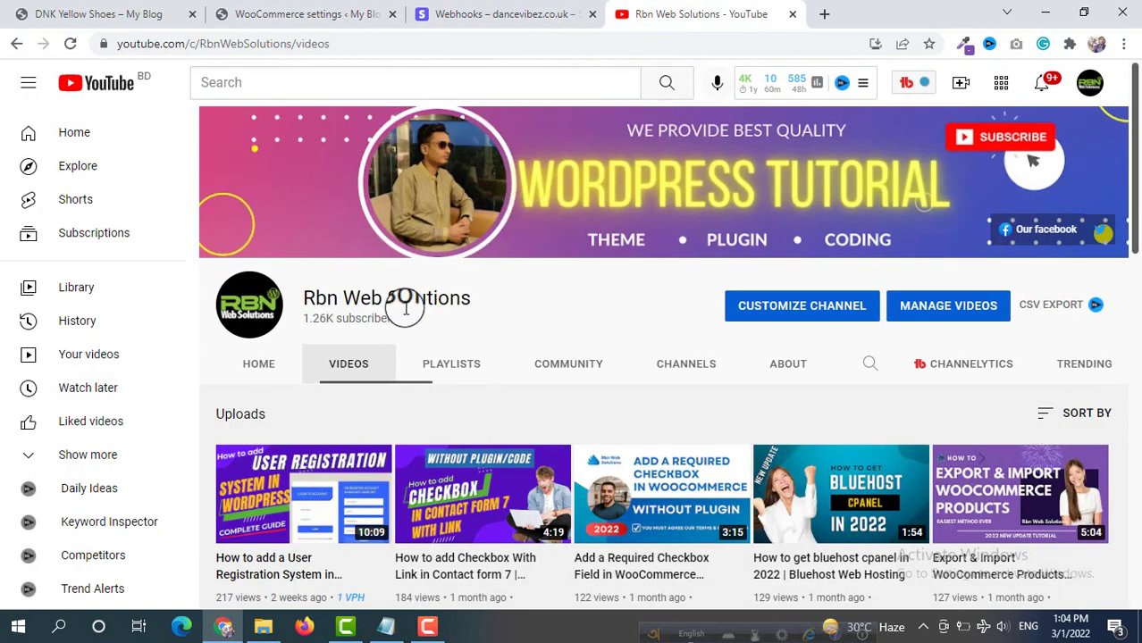